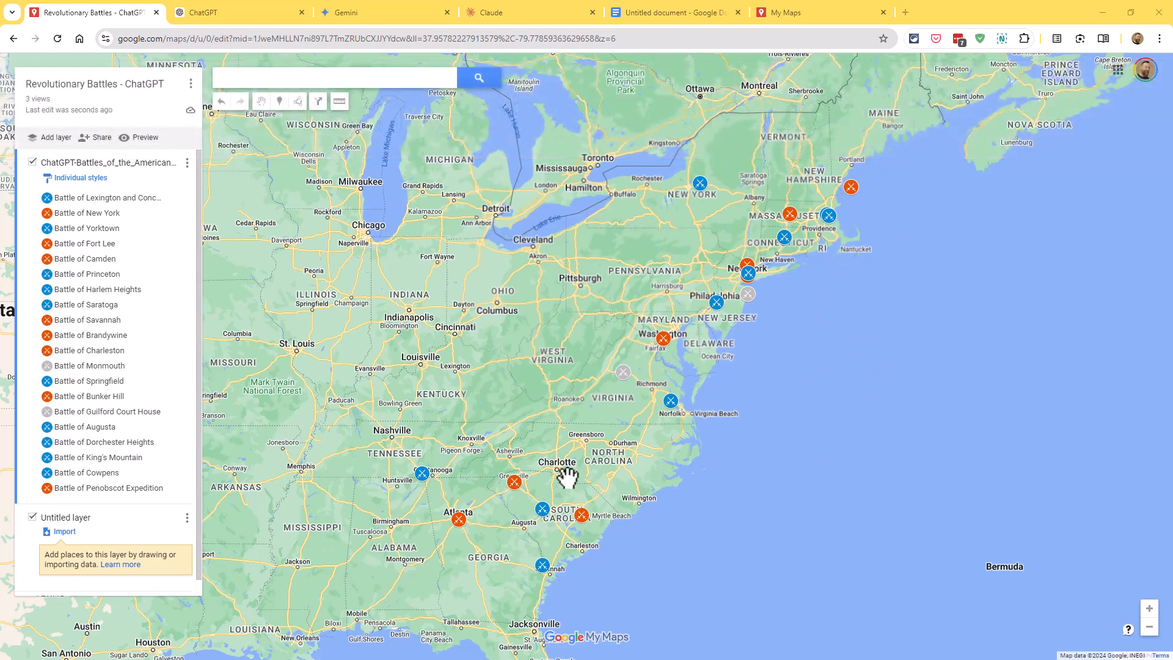
- View the Battle of Camden marker's info popup and close it again
{"action": "left_click", "coordinate": [515, 484]}
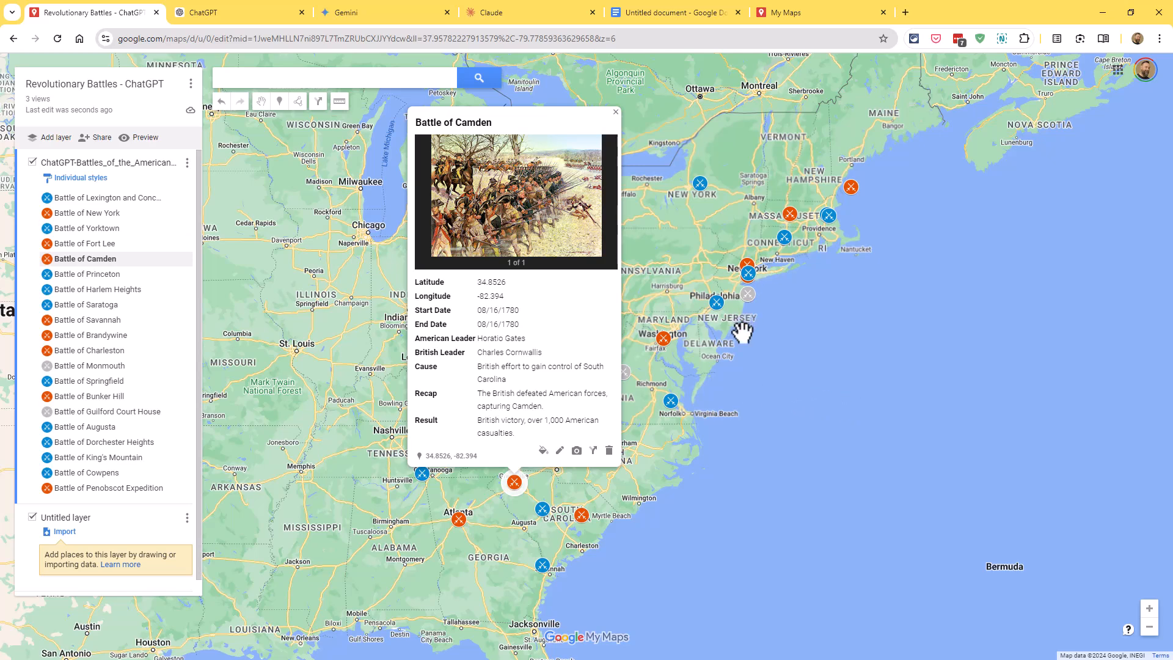
{"action": "left_click", "coordinate": [616, 118]}
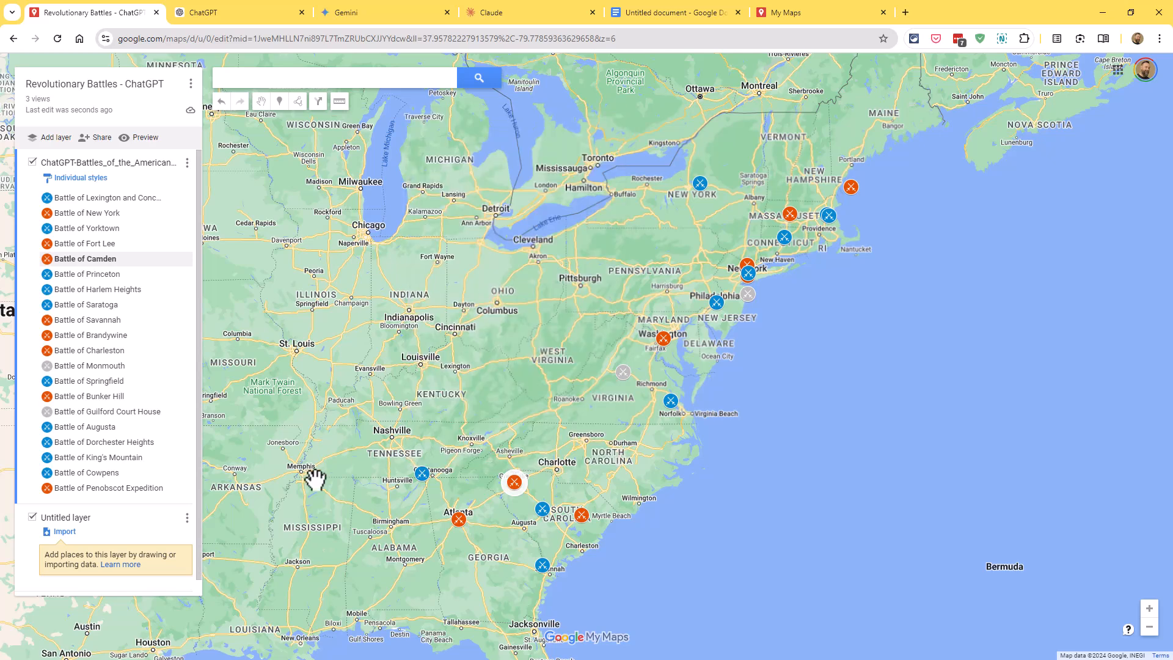
- Dismiss the empty layer's Import dialog without a file and move to the ChatGPT chat
{"action": "left_click", "coordinate": [65, 533]}
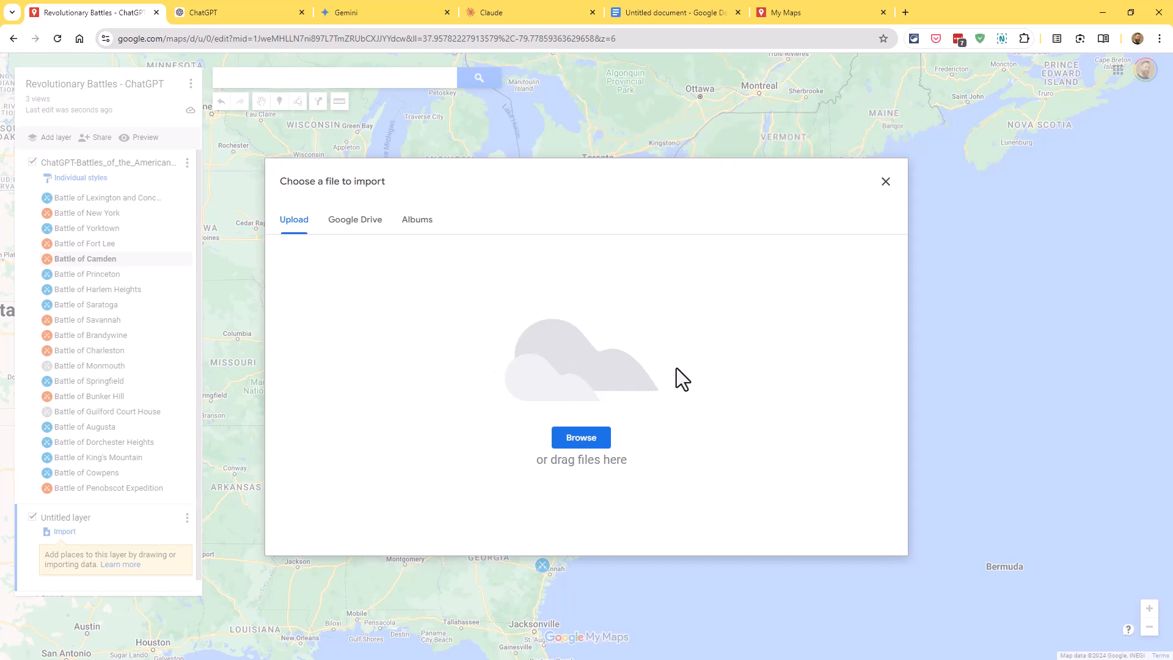
{"action": "left_click", "coordinate": [886, 182]}
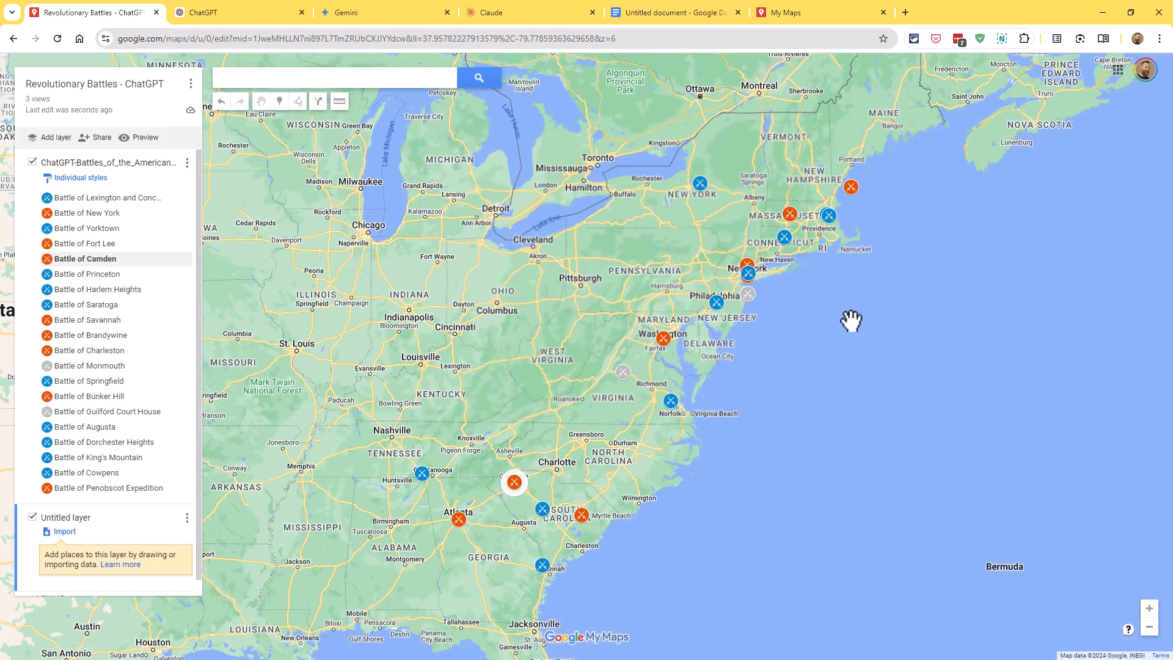
{"action": "left_click", "coordinate": [231, 12]}
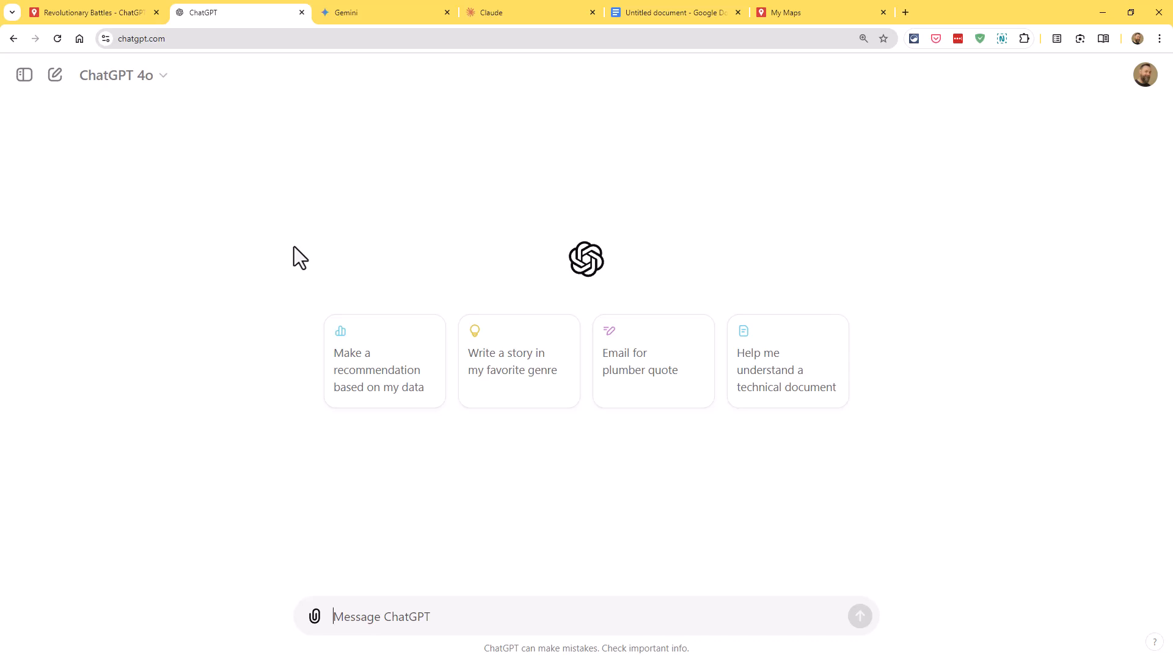
{"action": "key", "text": "ctrl+shift+Tab"}
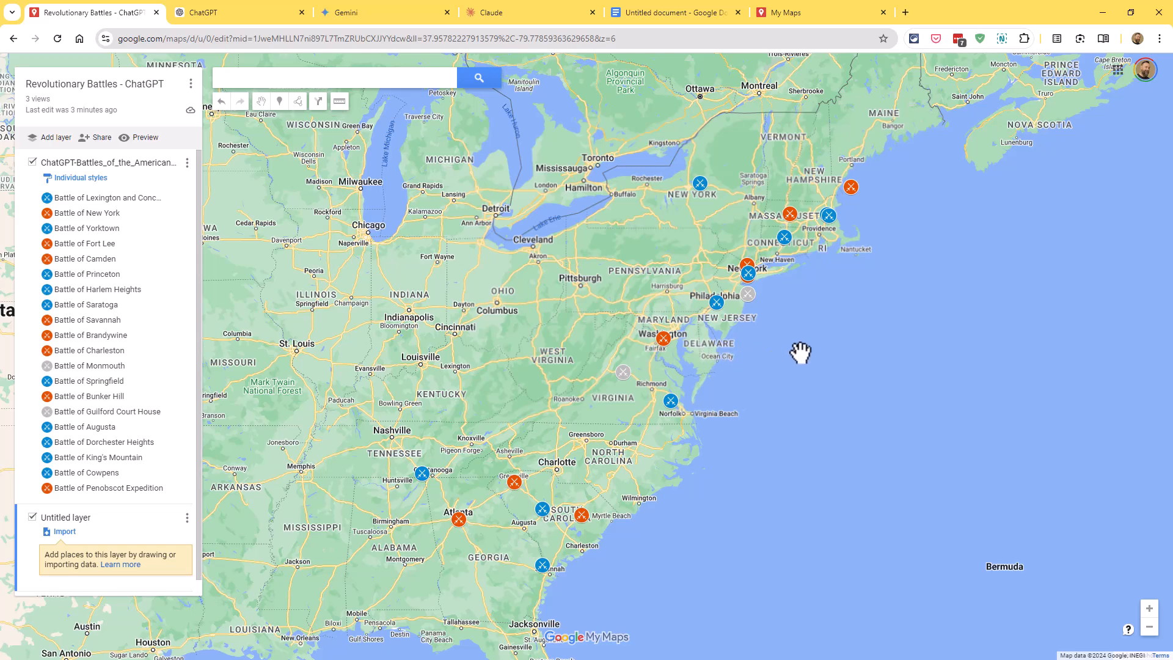
{"action": "key", "text": "ctrl+Tab"}
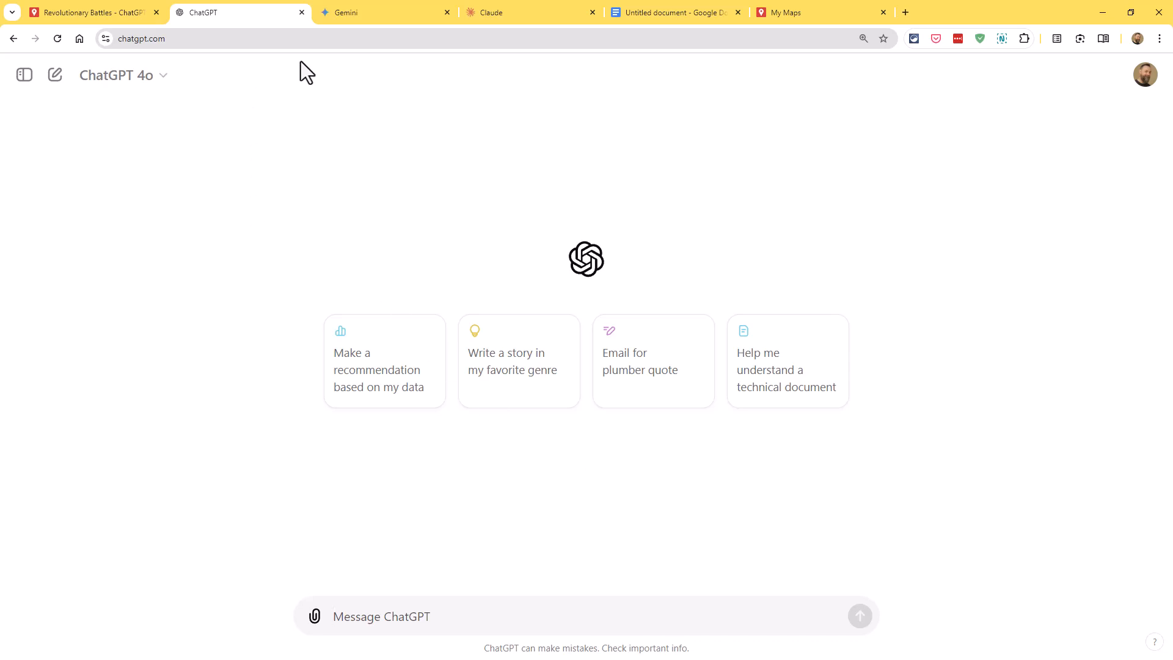
{"action": "left_click", "coordinate": [392, 17]}
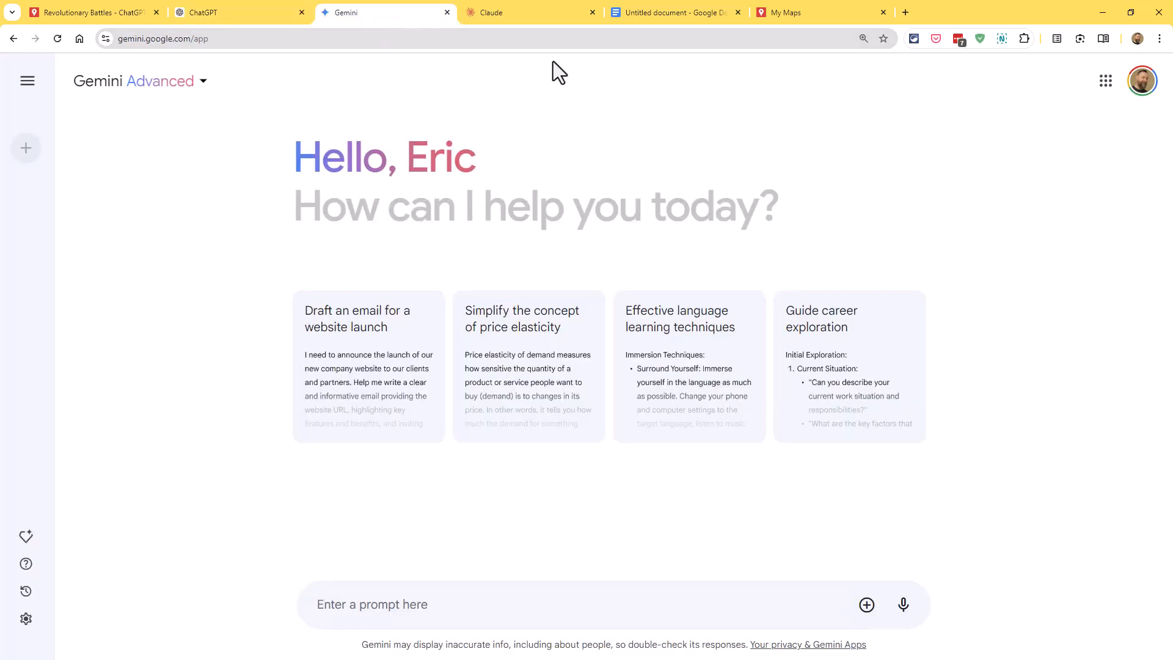
{"action": "left_click", "coordinate": [543, 16]}
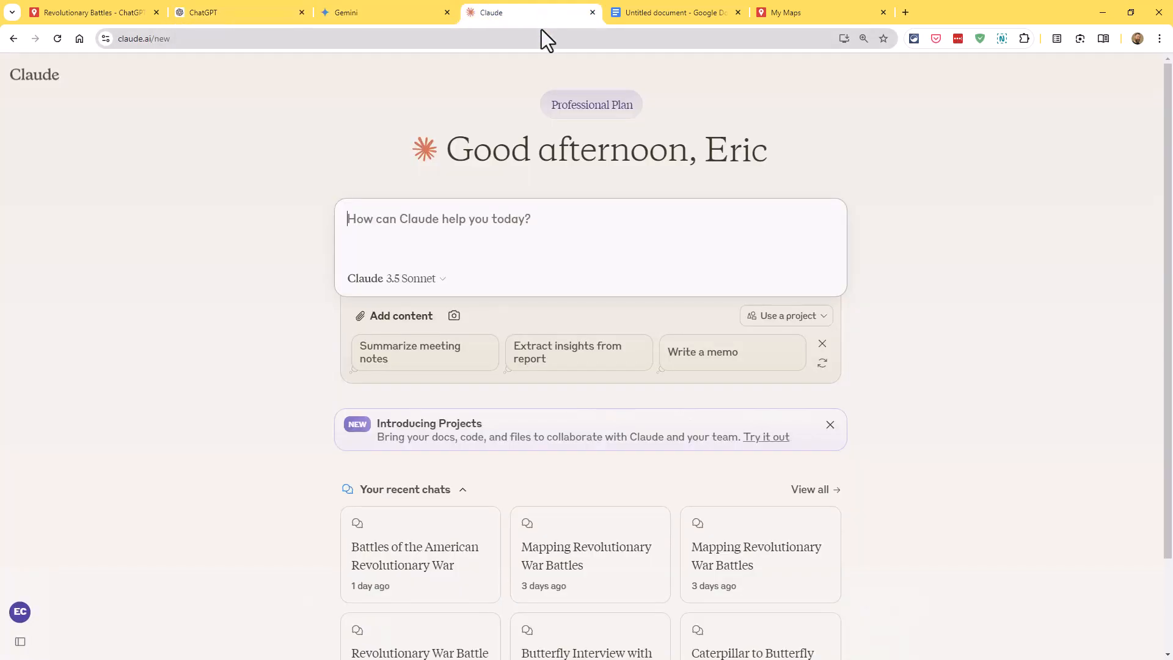
{"action": "left_click", "coordinate": [387, 15]}
{"action": "left_click", "coordinate": [254, 18]}
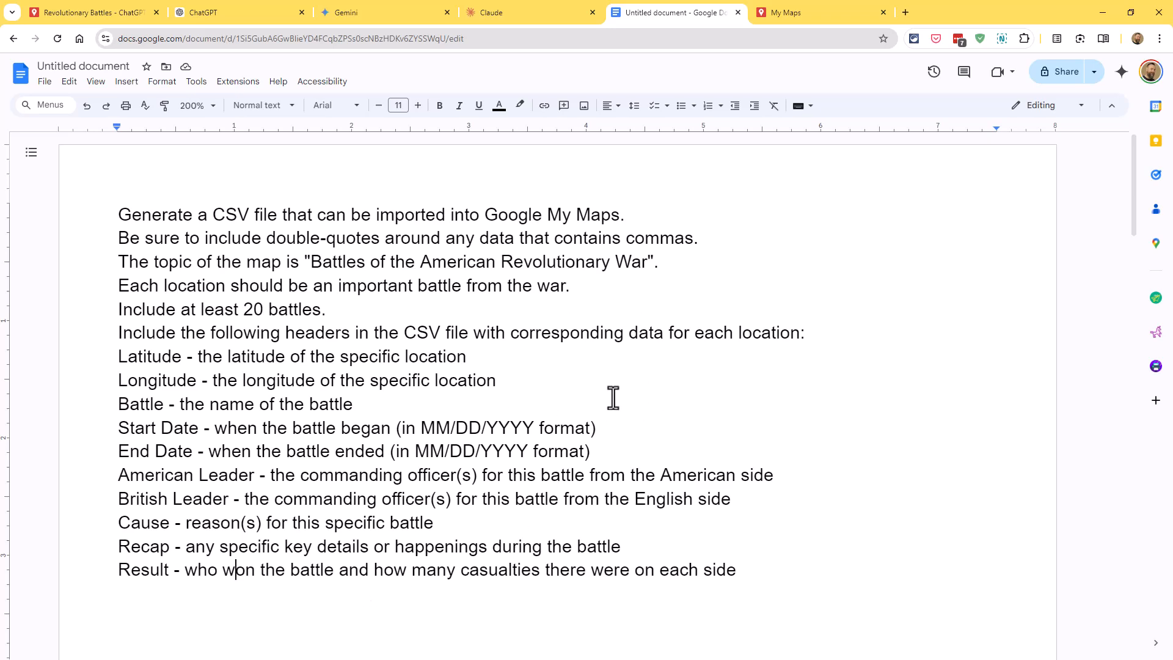
{"action": "scroll", "coordinate": [613, 398], "scroll_direction": "down", "scroll_amount": 3}
{"action": "scroll", "coordinate": [614, 398], "scroll_direction": "down", "scroll_amount": 3}
{"action": "scroll", "coordinate": [613, 398], "scroll_direction": "down", "scroll_amount": 2}
{"action": "scroll", "coordinate": [614, 398], "scroll_direction": "down", "scroll_amount": 2}
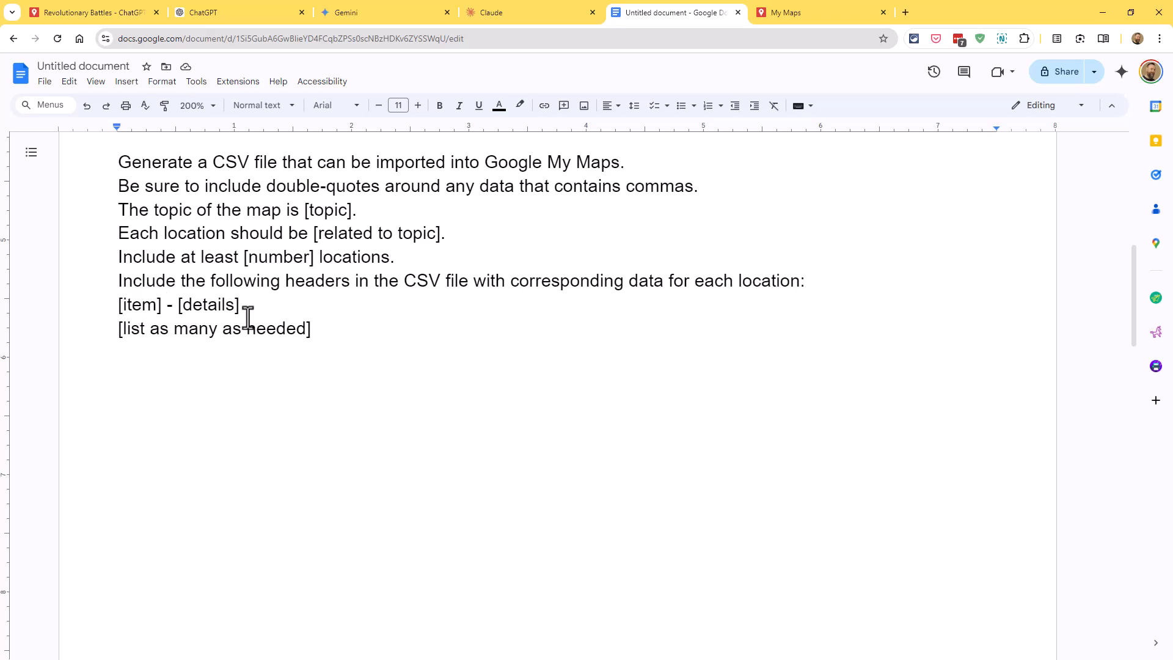
{"action": "scroll", "coordinate": [422, 312], "scroll_direction": "up", "scroll_amount": 5}
{"action": "scroll", "coordinate": [268, 305], "scroll_direction": "up", "scroll_amount": 5}
{"action": "scroll", "coordinate": [269, 306], "scroll_direction": "up", "scroll_amount": 3}
{"action": "scroll", "coordinate": [236, 268], "scroll_direction": "up", "scroll_amount": 1}
{"action": "scroll", "coordinate": [235, 268], "scroll_direction": "down", "scroll_amount": 6}
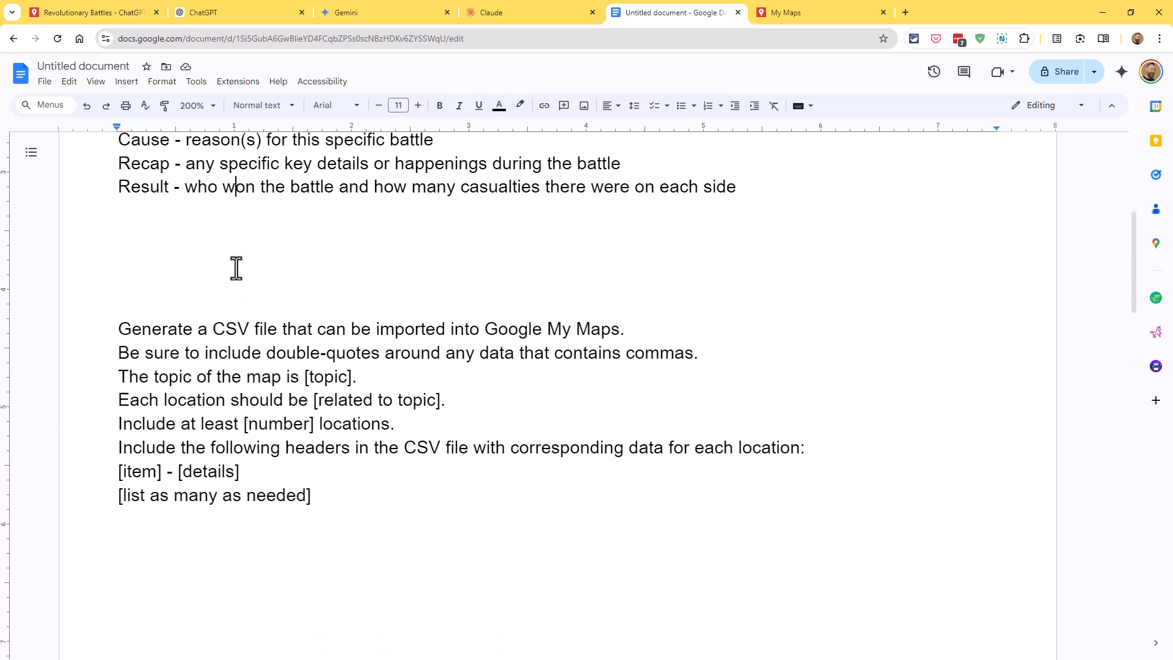
{"action": "scroll", "coordinate": [236, 268], "scroll_direction": "down", "scroll_amount": 2}
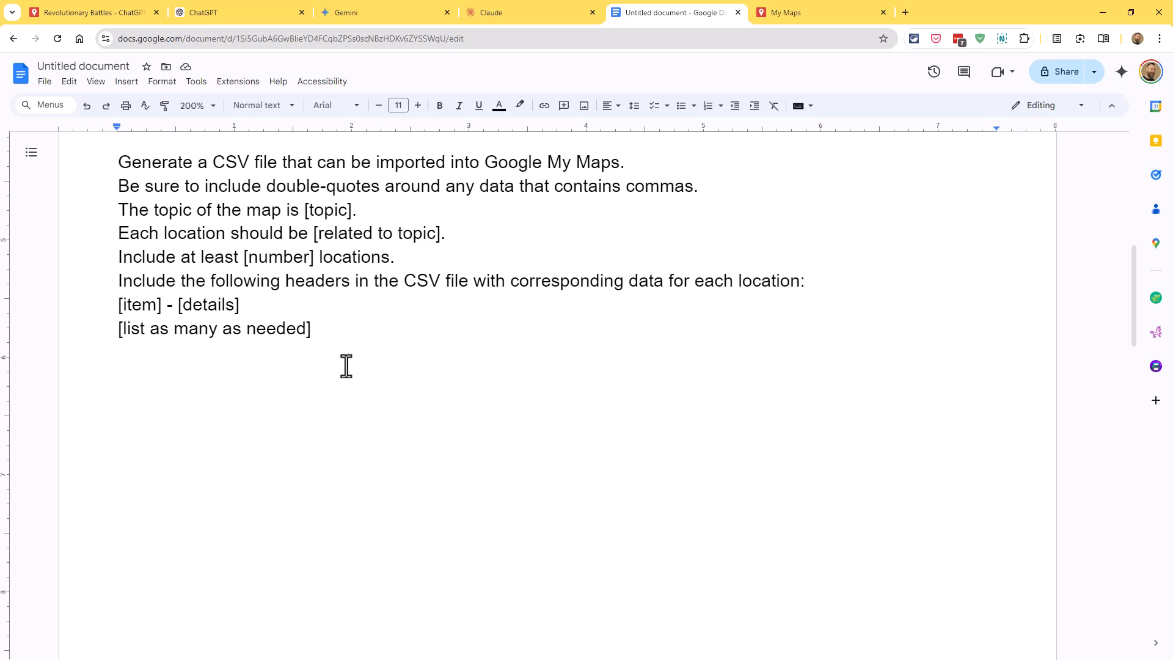
- Submit the pasted Revolutionary War battles CSV prompt across the ChatGPT, Gemini and Claude chats
{"action": "key", "text": "ctrl+2"}
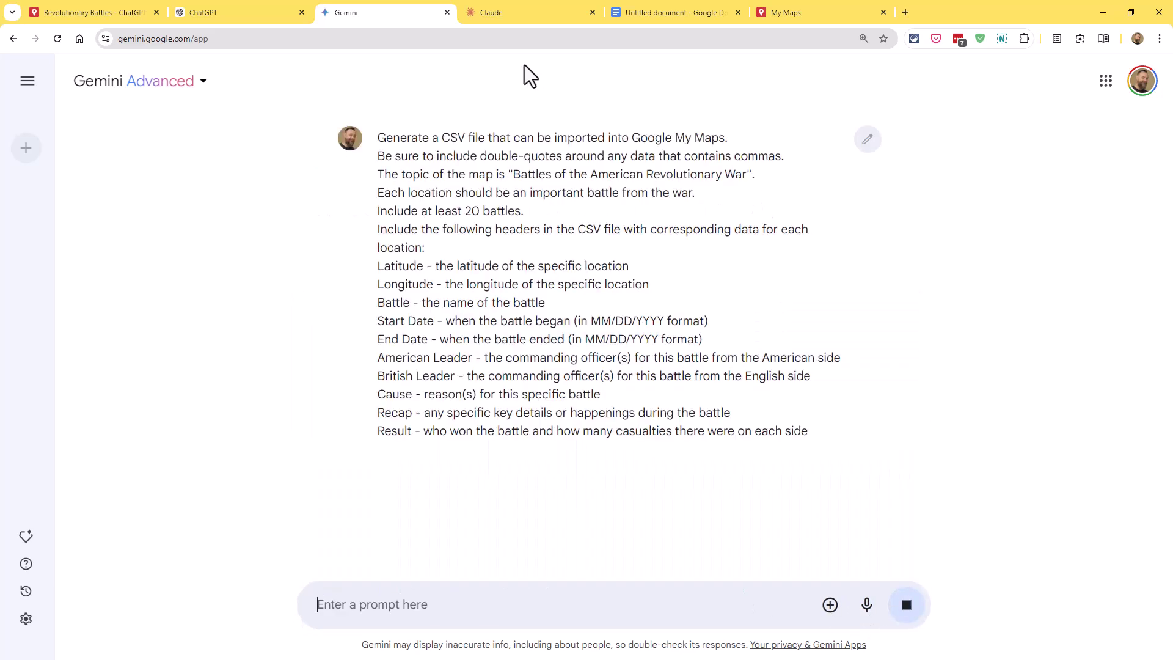
{"action": "left_click", "coordinate": [514, 12]}
{"action": "key", "text": "ctrl+v"}
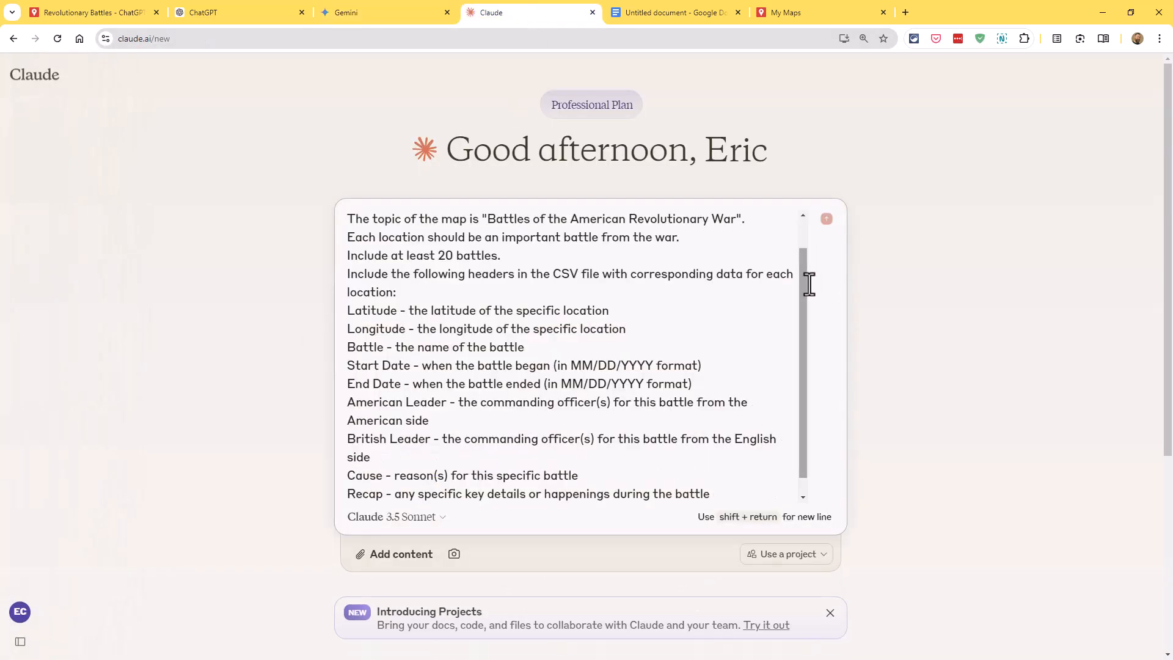
{"action": "scroll", "coordinate": [715, 257], "scroll_direction": "down", "scroll_amount": 1}
{"action": "left_click", "coordinate": [203, 12]}
{"action": "scroll", "coordinate": [162, 295], "scroll_direction": "down", "scroll_amount": 2}
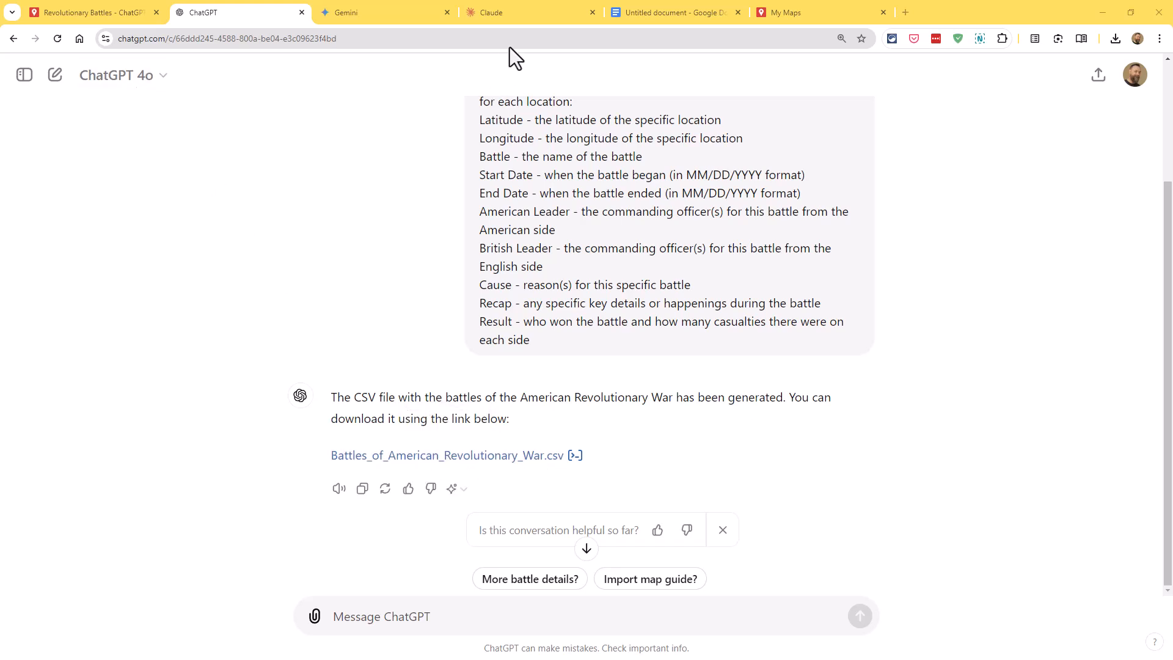
- Review the Claude and Gemini replies and copy Gemini's CSV battle data
{"action": "left_click", "coordinate": [513, 12]}
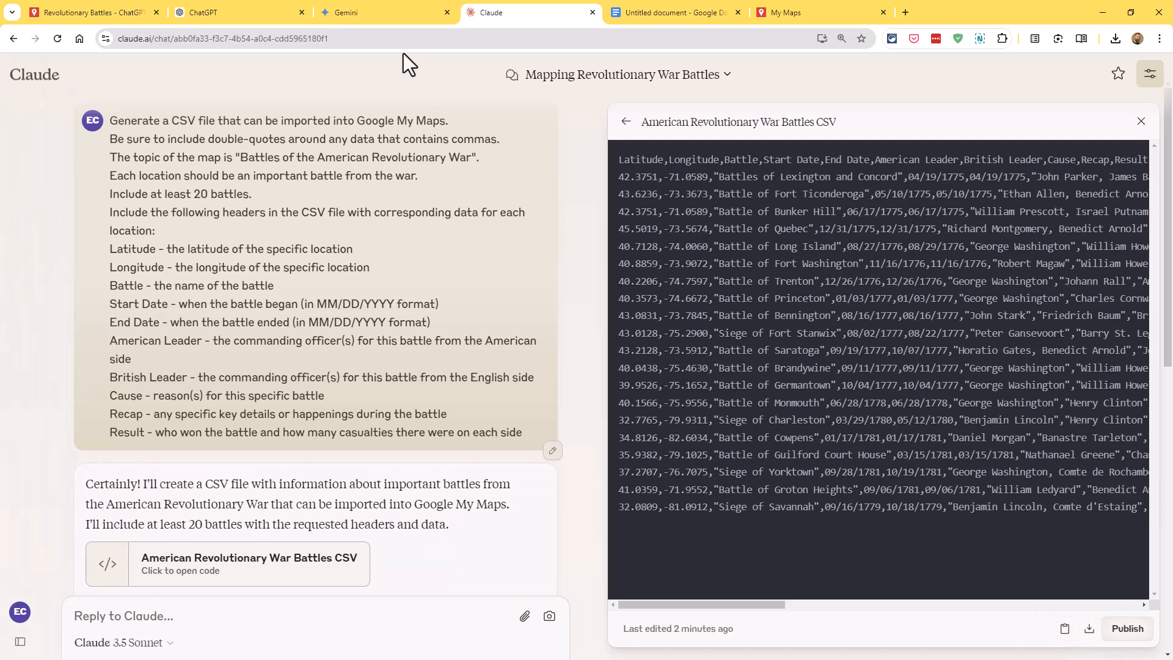
{"action": "left_click", "coordinate": [398, 13]}
{"action": "scroll", "coordinate": [524, 333], "scroll_direction": "down", "scroll_amount": 8}
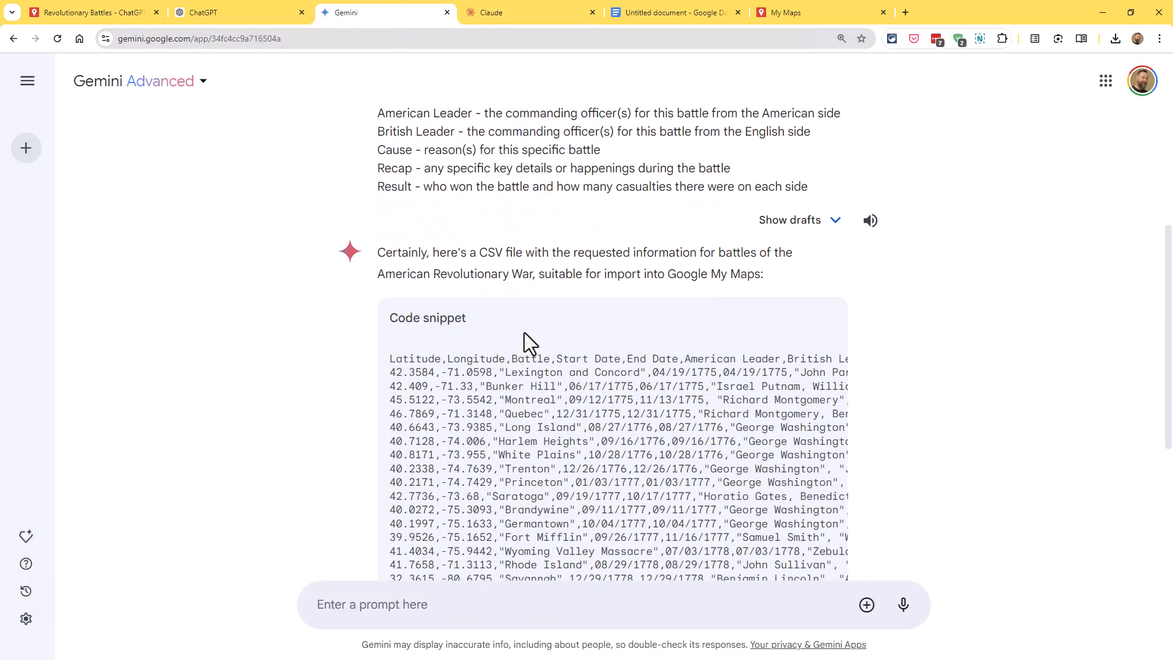
{"action": "scroll", "coordinate": [524, 333], "scroll_direction": "down", "scroll_amount": 4}
{"action": "scroll", "coordinate": [550, 302], "scroll_direction": "up", "scroll_amount": 5}
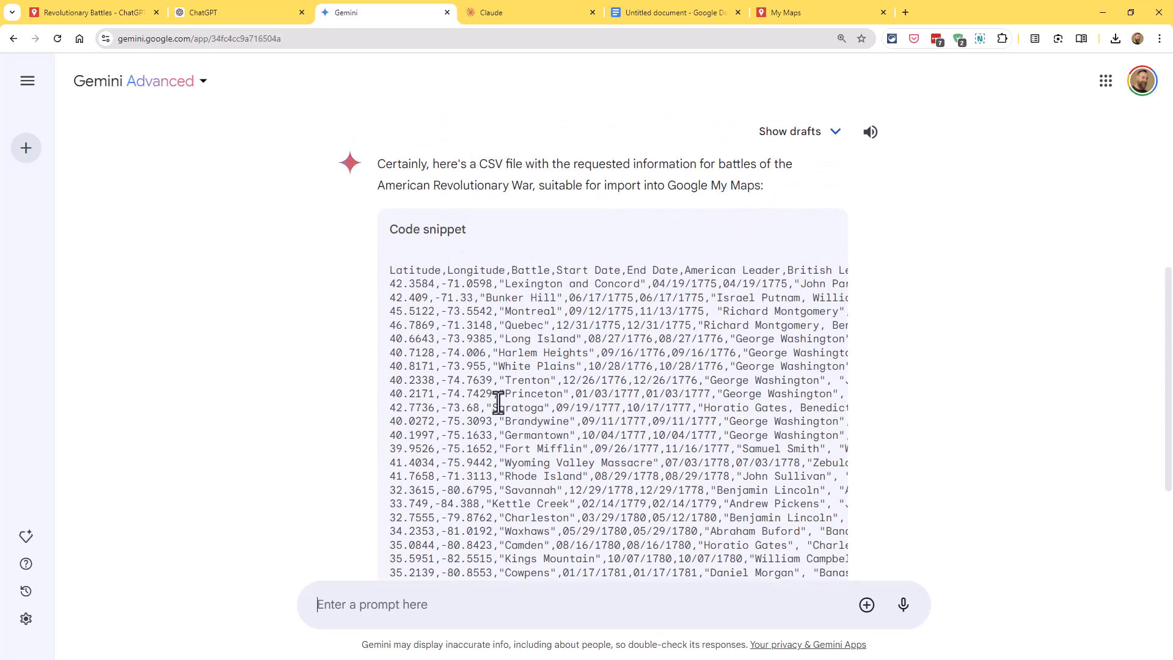
{"action": "scroll", "coordinate": [554, 367], "scroll_direction": "down", "scroll_amount": 3}
{"action": "scroll", "coordinate": [554, 367], "scroll_direction": "down", "scroll_amount": 2}
{"action": "scroll", "coordinate": [555, 336], "scroll_direction": "up", "scroll_amount": 3}
{"action": "scroll", "coordinate": [555, 336], "scroll_direction": "down", "scroll_amount": 3}
{"action": "left_click", "coordinate": [823, 474]}
{"action": "scroll", "coordinate": [824, 479], "scroll_direction": "up", "scroll_amount": 5}
{"action": "scroll", "coordinate": [824, 479], "scroll_direction": "up", "scroll_amount": 4}
{"action": "scroll", "coordinate": [823, 478], "scroll_direction": "up", "scroll_amount": 2}
{"action": "scroll", "coordinate": [823, 479], "scroll_direction": "down", "scroll_amount": 3}
{"action": "scroll", "coordinate": [821, 466], "scroll_direction": "down", "scroll_amount": 3}
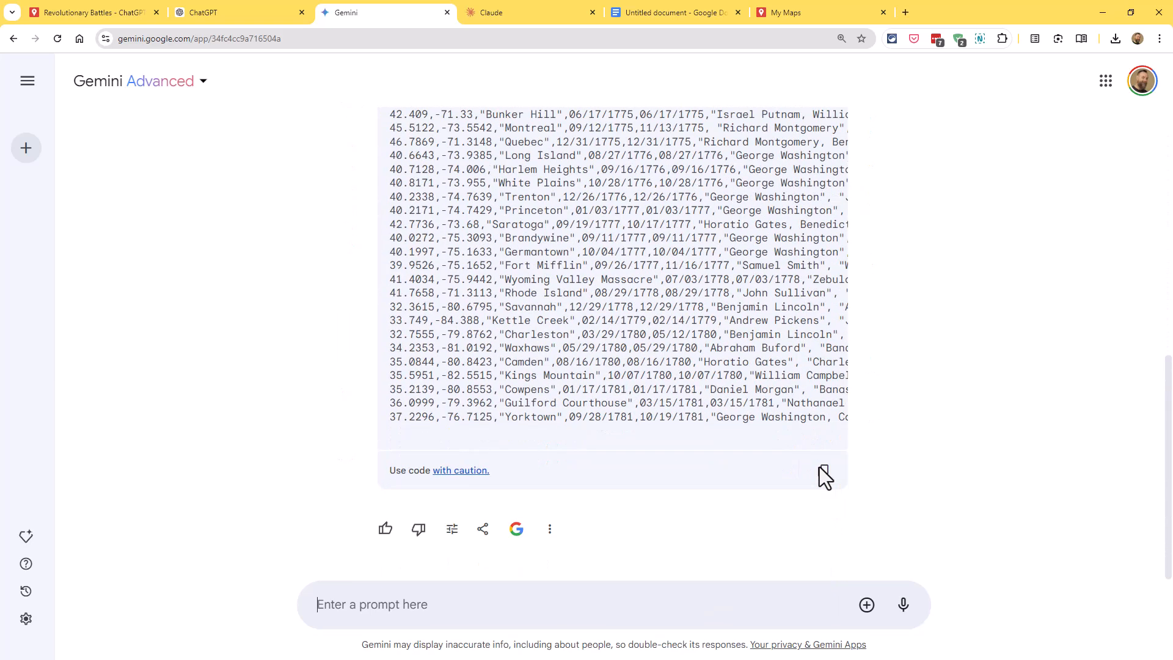
{"action": "left_click", "coordinate": [204, 12]}
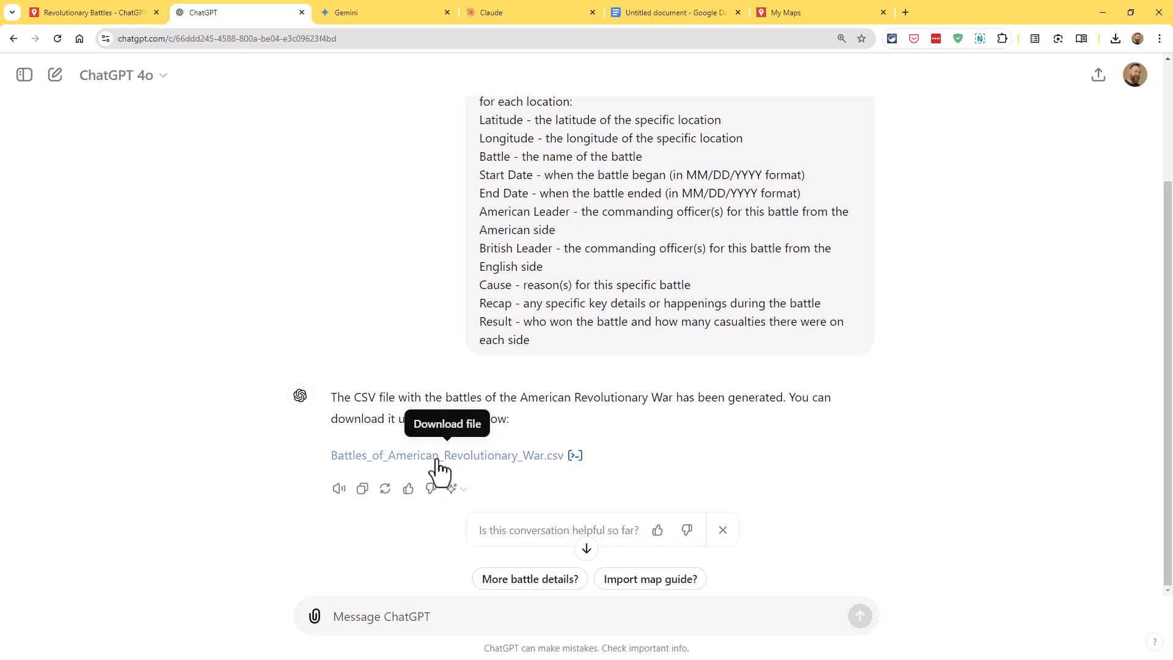
- Save ChatGPT's Battles_of_American_Revolutionary_War.csv download, then move to the Claude chat
{"action": "left_click", "coordinate": [440, 455]}
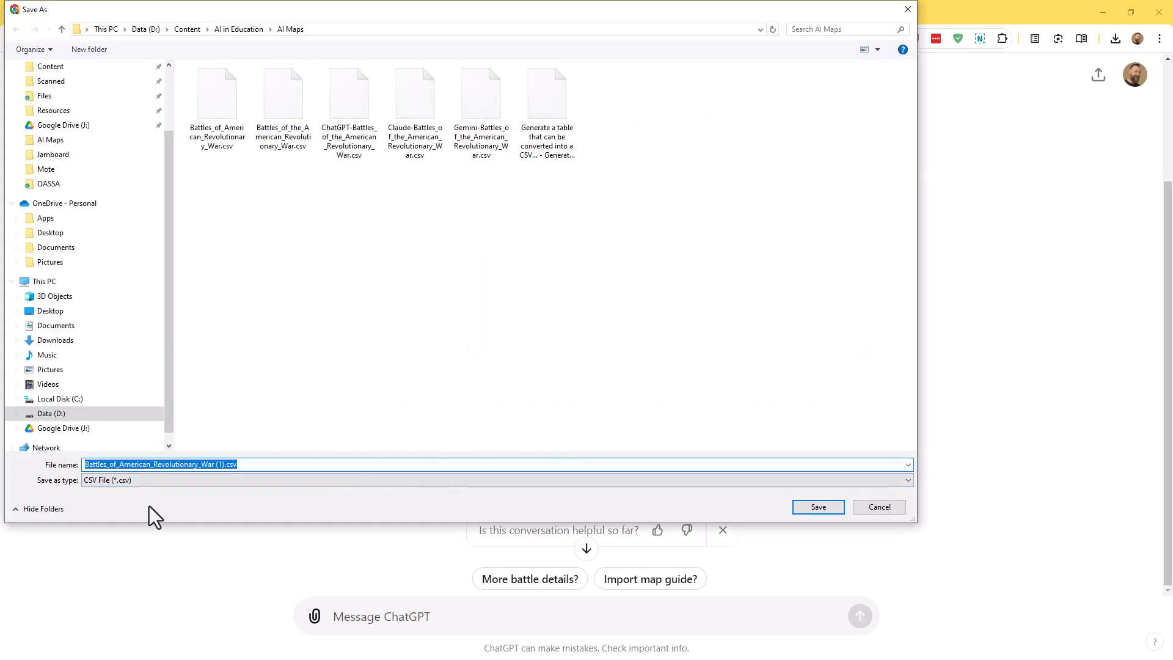
{"action": "left_click", "coordinate": [819, 507]}
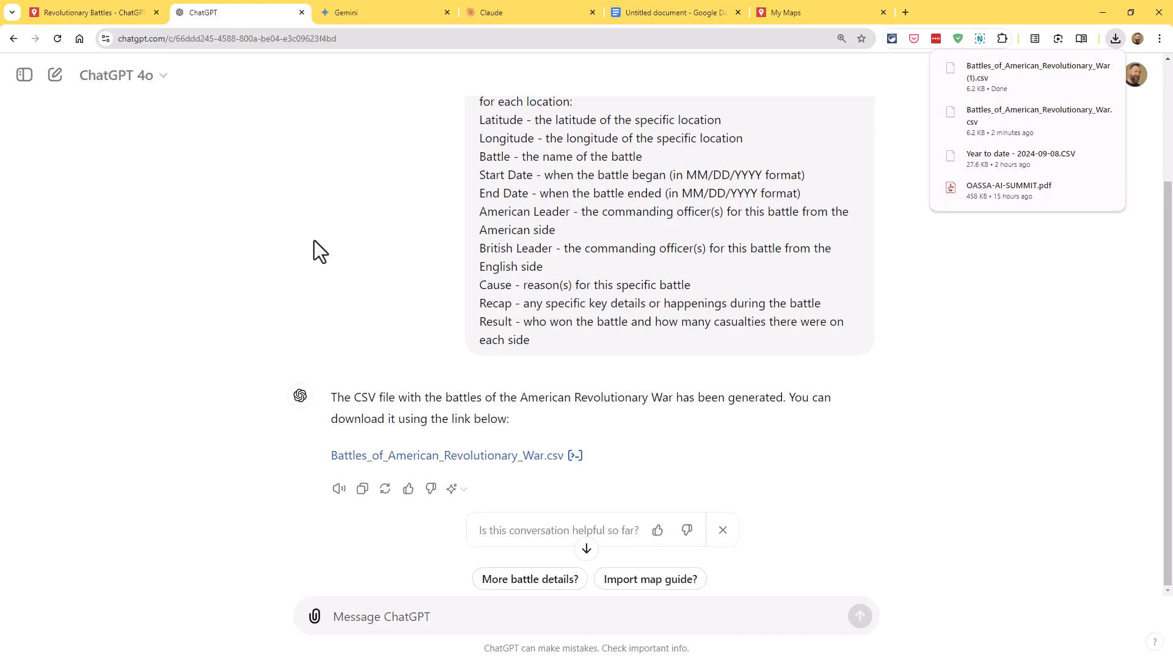
{"action": "left_click", "coordinate": [504, 12]}
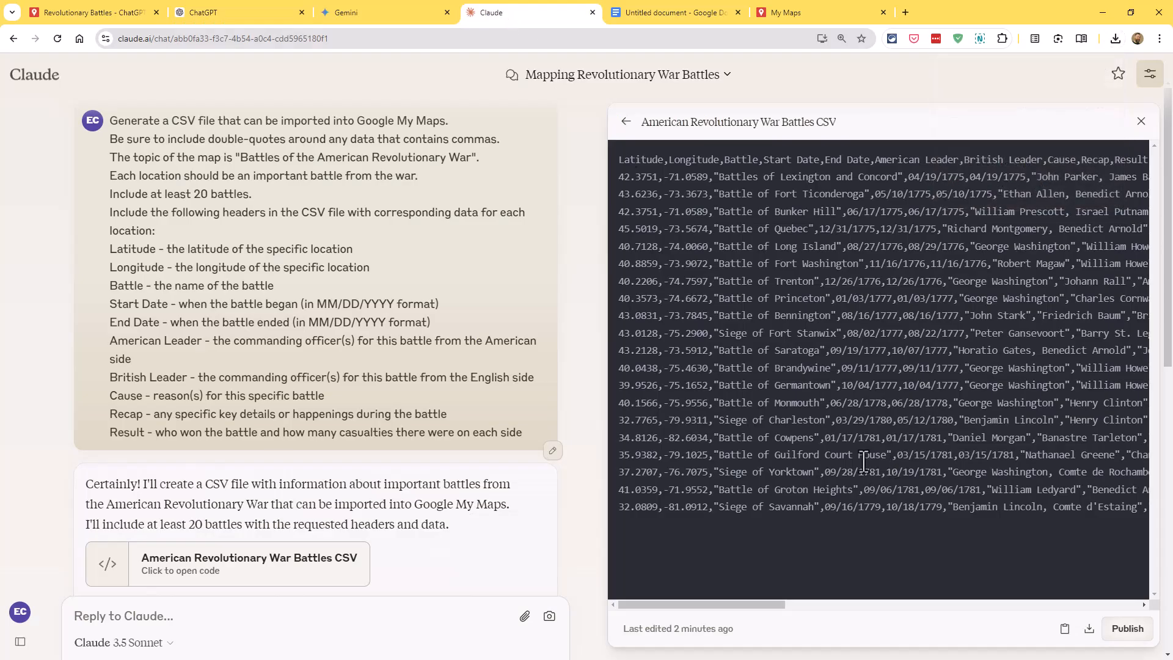
- Download Claude's CSV code as All Files with the extension changed to revolutionary-war-battles-csv.csv
{"action": "left_click", "coordinate": [1089, 629]}
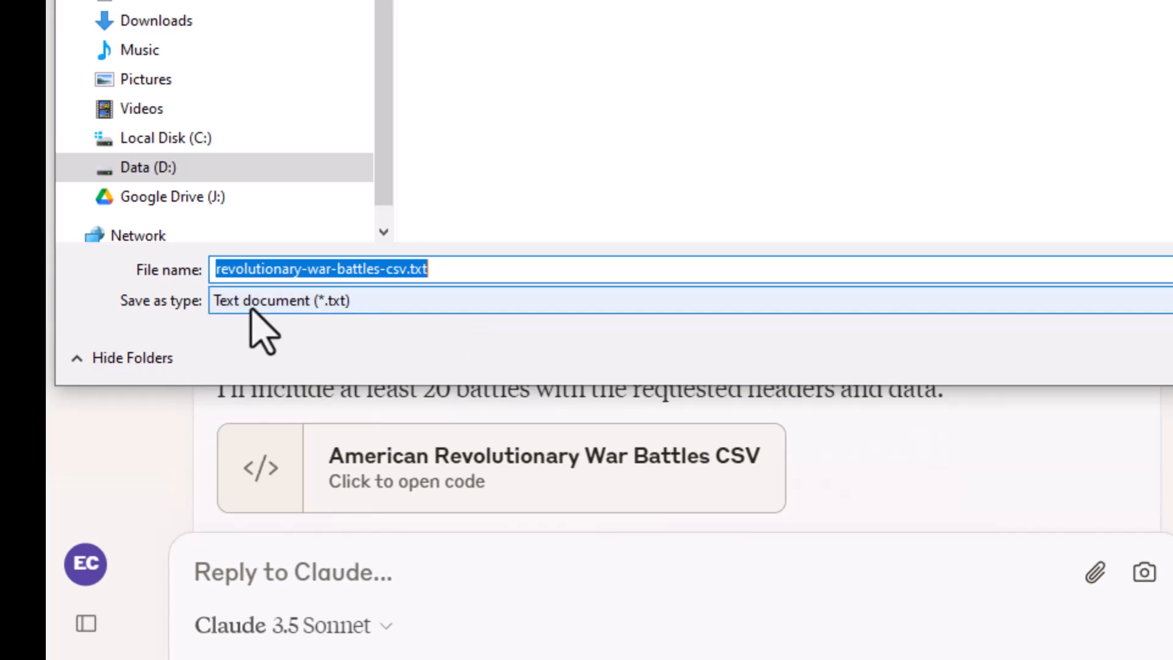
{"action": "left_click", "coordinate": [358, 302]}
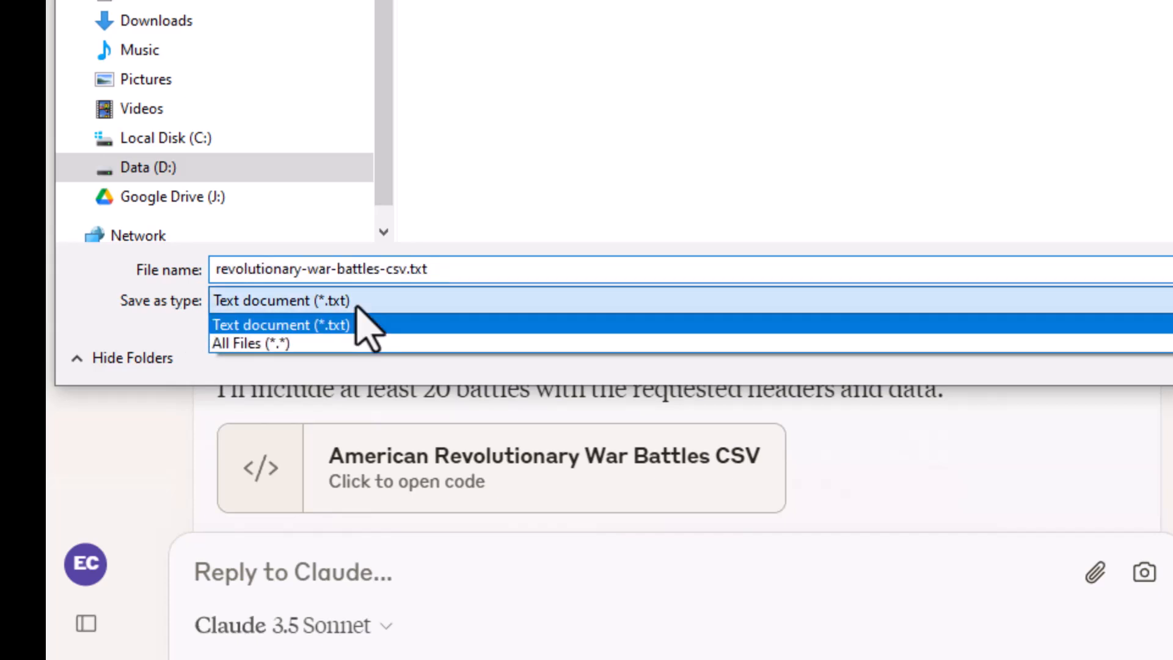
{"action": "left_click", "coordinate": [348, 342]}
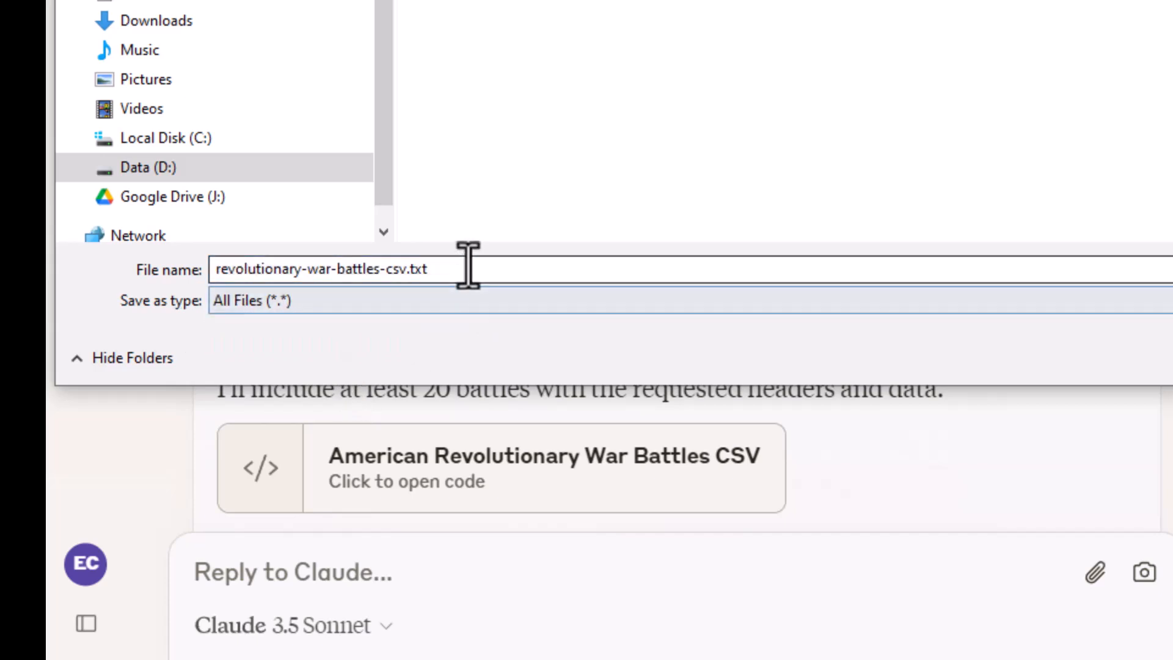
{"action": "left_click", "coordinate": [449, 269]}
{"action": "type", "text": "csv"}
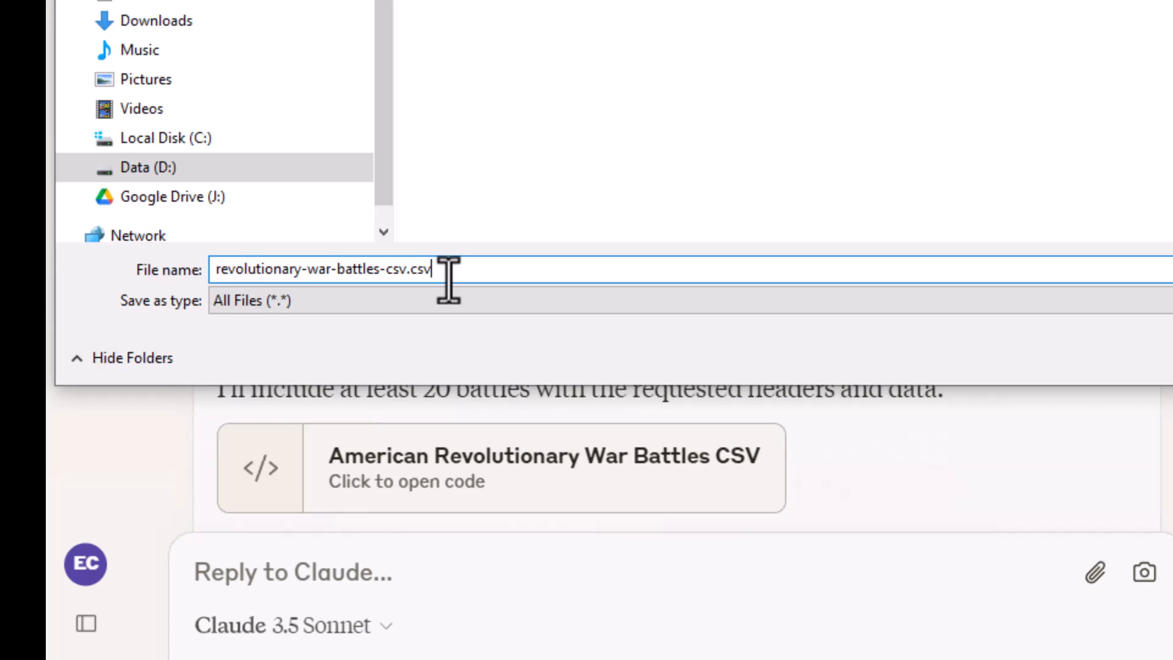
{"action": "key", "text": "Return"}
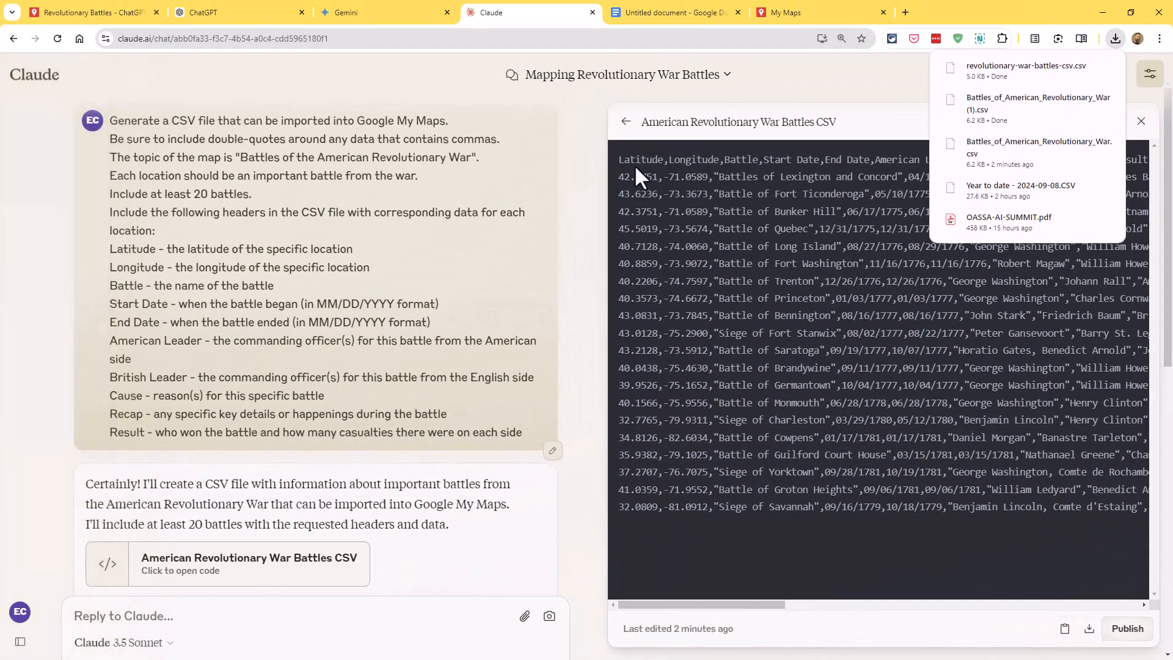
- Copy Gemini's CSV battle data from its code snippet
{"action": "left_click", "coordinate": [372, 11]}
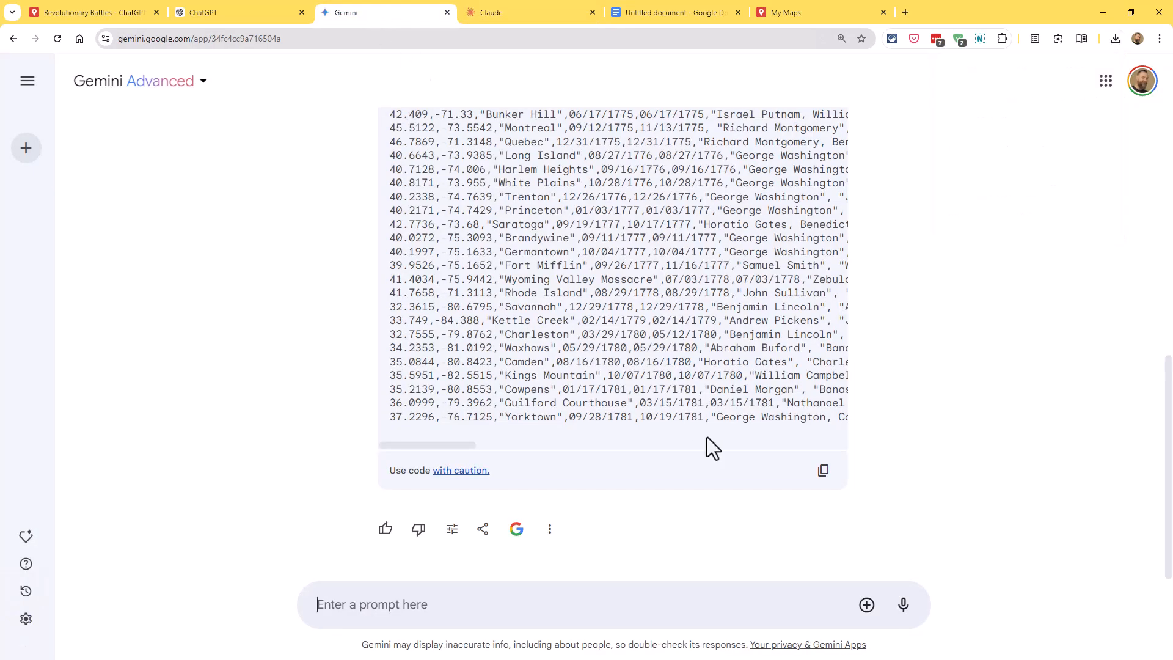
{"action": "left_click", "coordinate": [825, 476]}
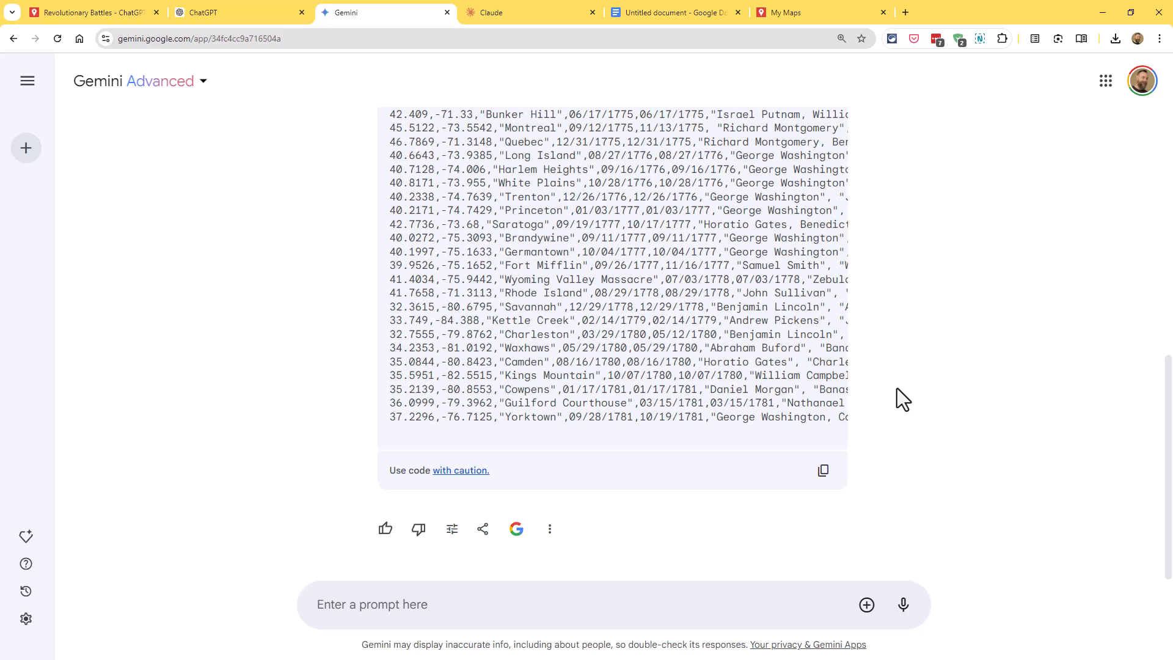
{"action": "left_click", "coordinate": [825, 475]}
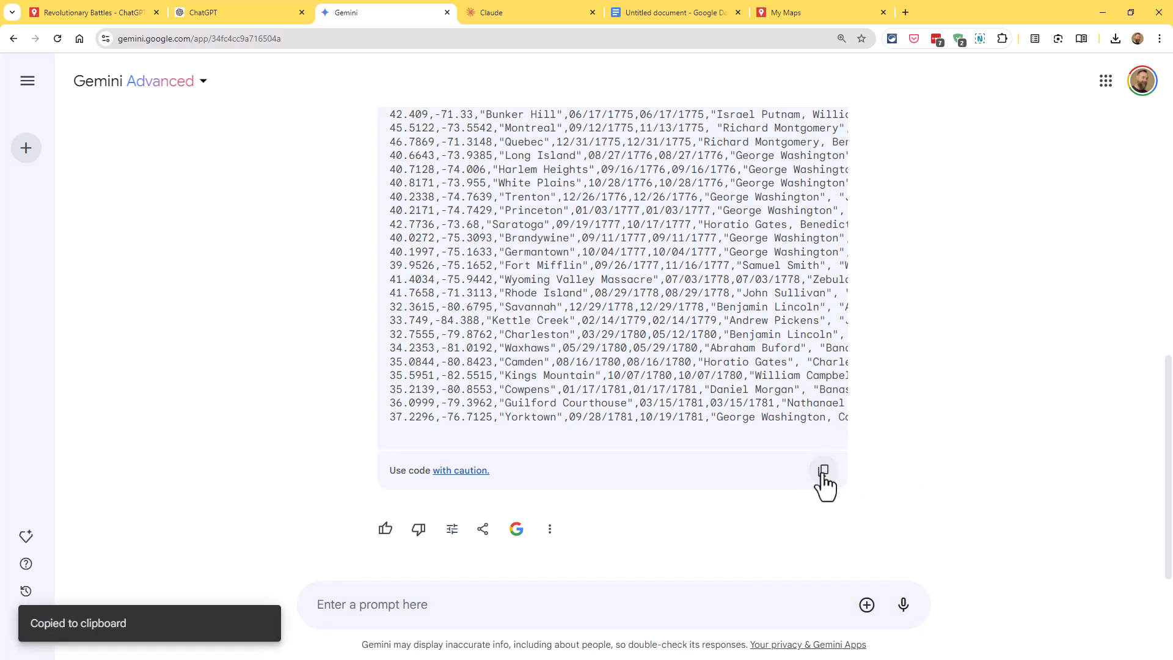
{"action": "scroll", "coordinate": [566, 282], "scroll_direction": "up", "scroll_amount": 3}
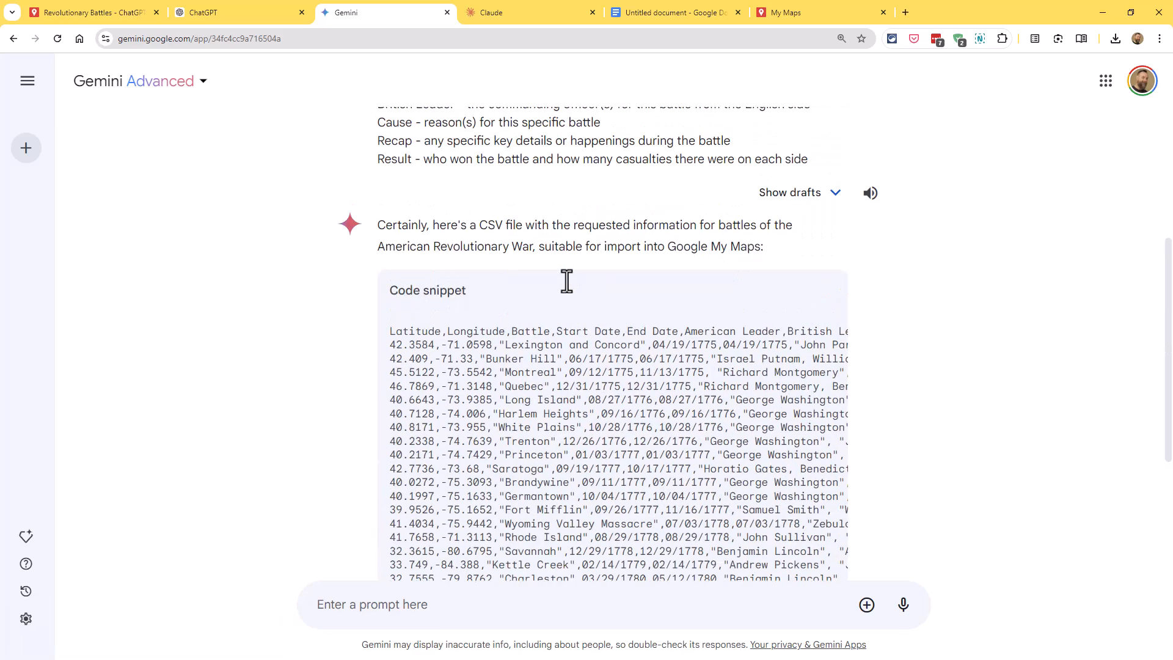
- Paste the CSV into a new Google Docs document and title it Gemini Demo
{"action": "left_click", "coordinate": [906, 11]}
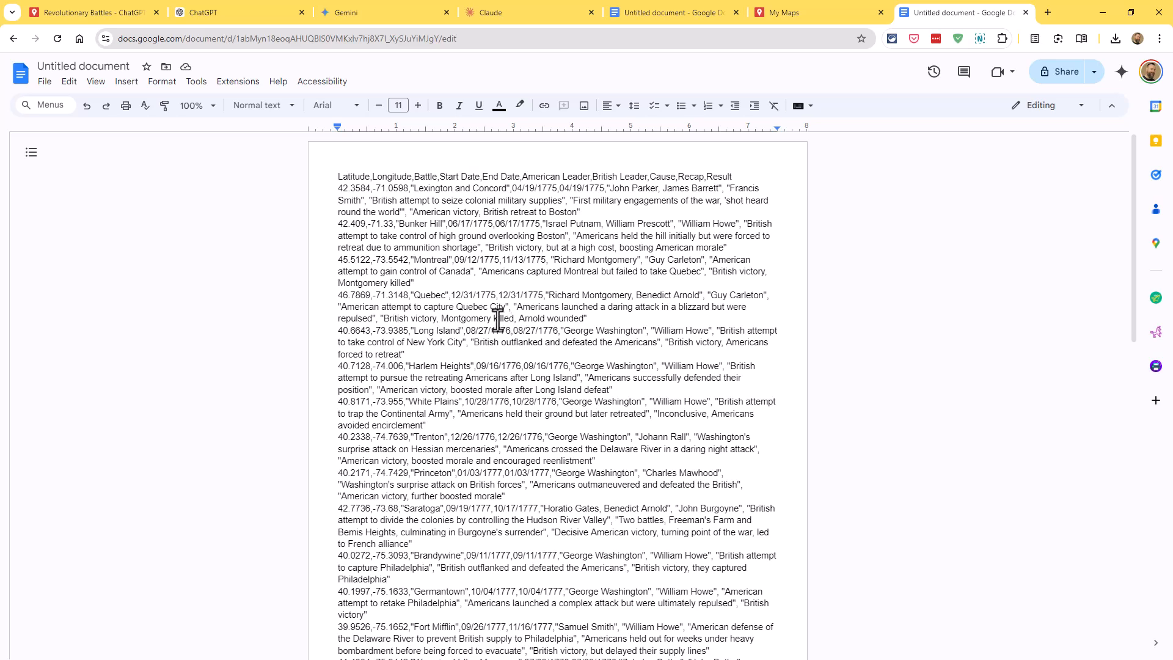
{"action": "left_click", "coordinate": [94, 66]}
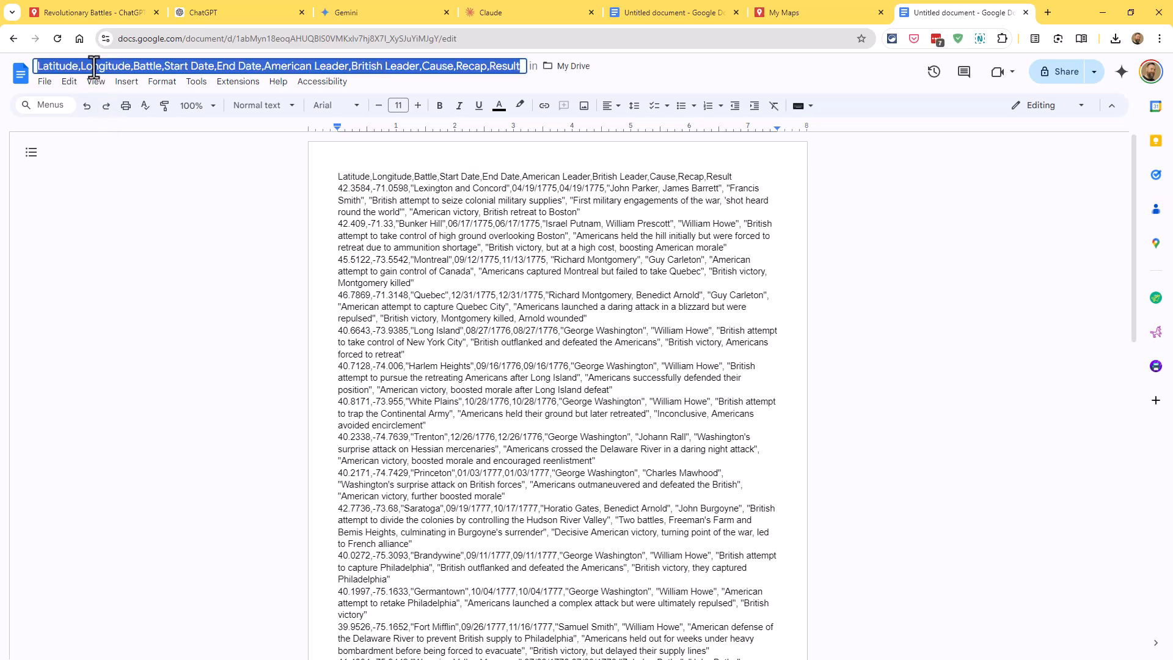
{"action": "type", "text": "Gemi"}
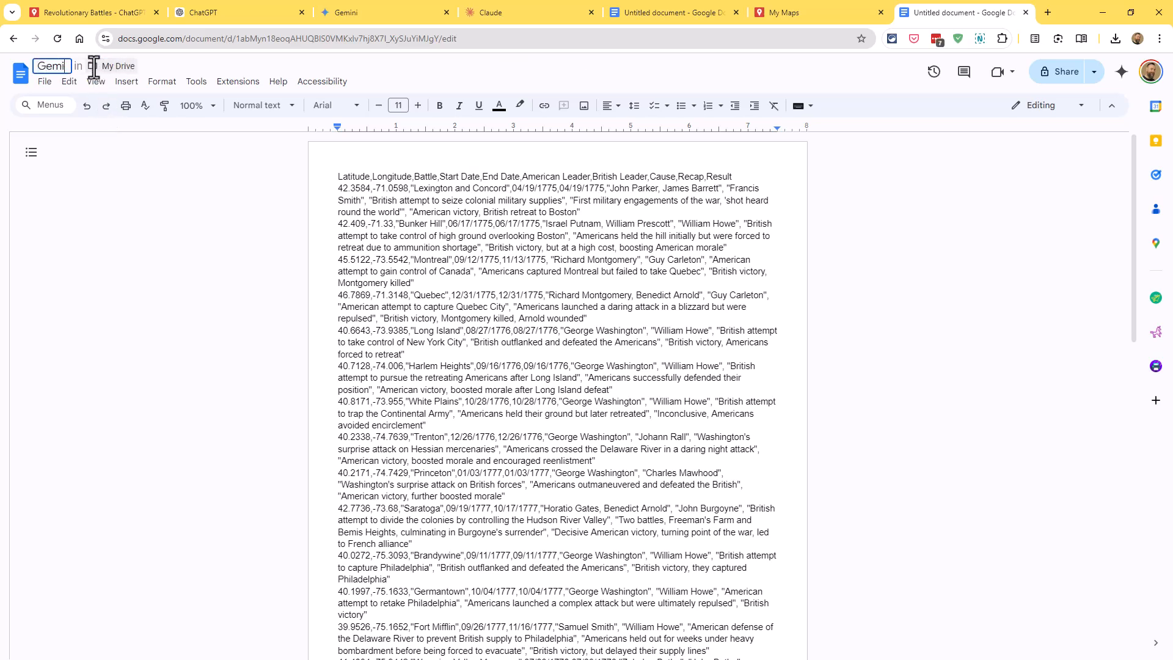
{"action": "type", "text": "ni Dee"}
{"action": "type", "text": "mo"}
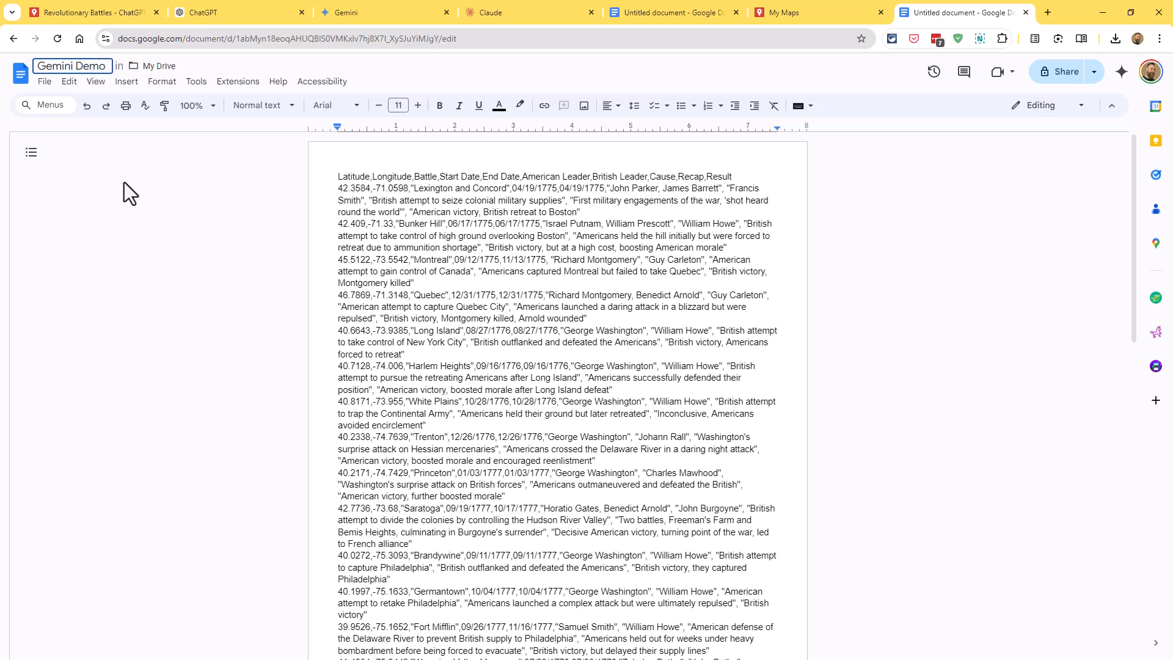
{"action": "key", "text": "Return"}
- Download the document as plain text, saved as Gemini Demo.csv with All Files type
{"action": "left_click", "coordinate": [44, 81]}
{"action": "mouse_move", "coordinate": [76, 210]}
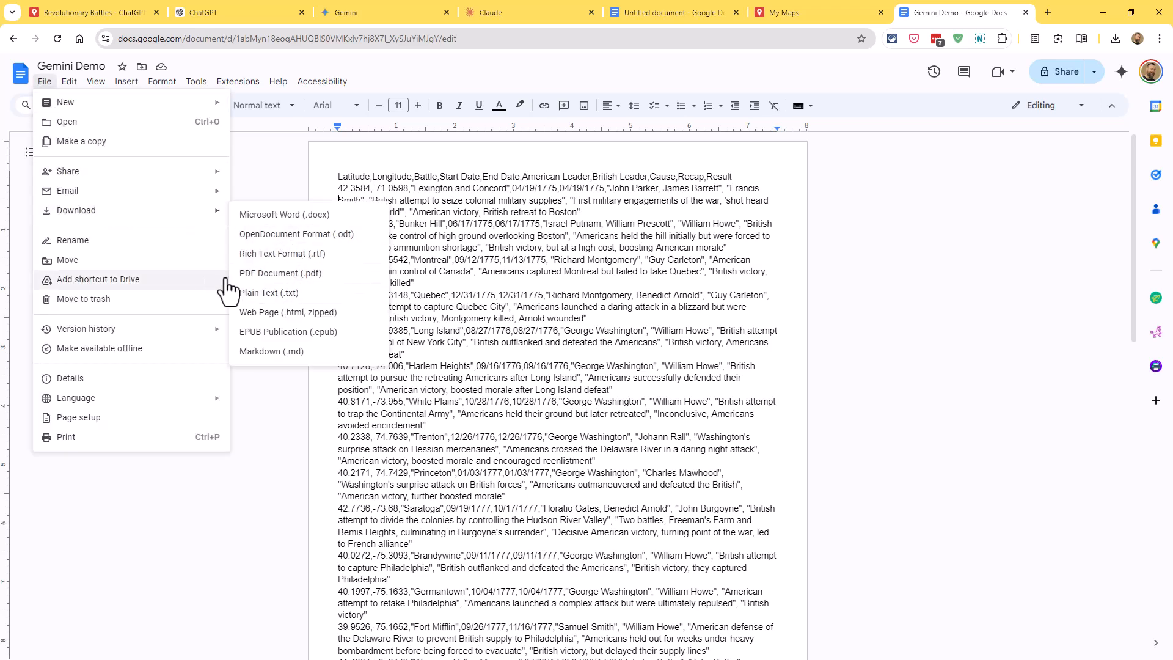
{"action": "left_click", "coordinate": [266, 292]}
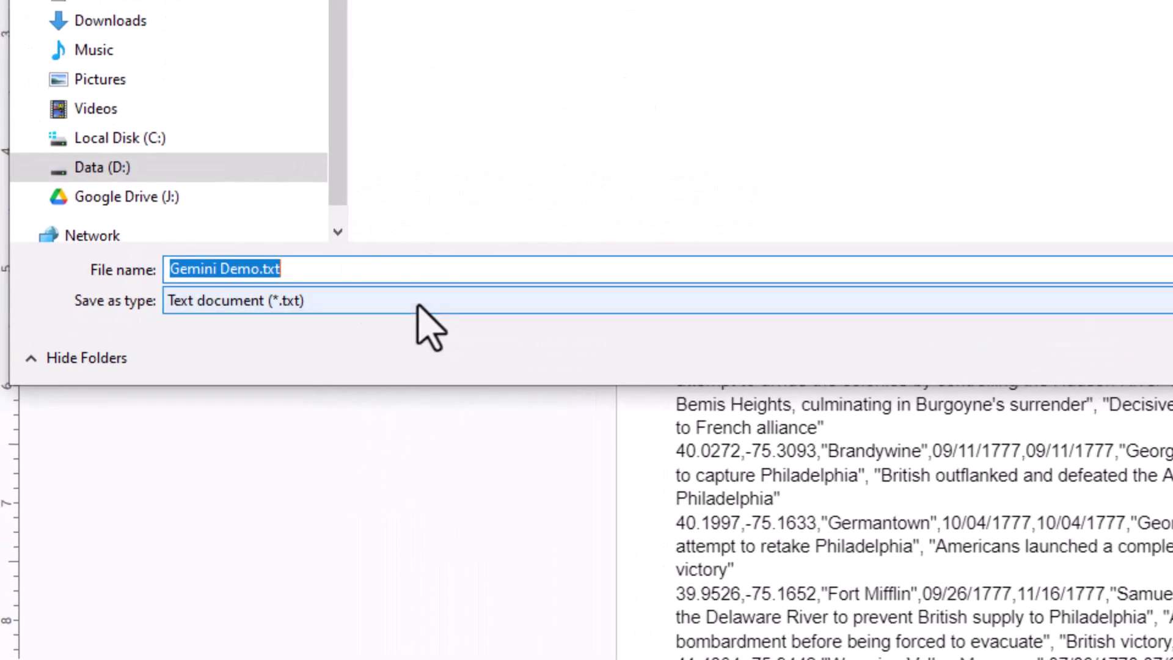
{"action": "left_click", "coordinate": [420, 300]}
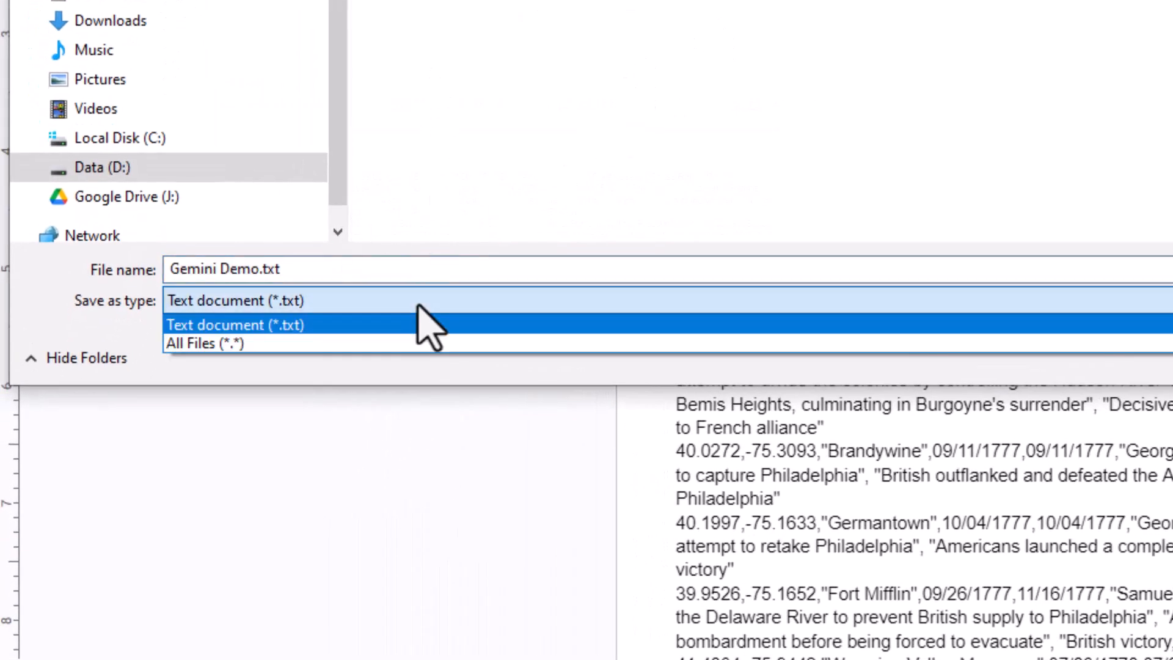
{"action": "left_click", "coordinate": [403, 347]}
{"action": "left_click", "coordinate": [345, 267]}
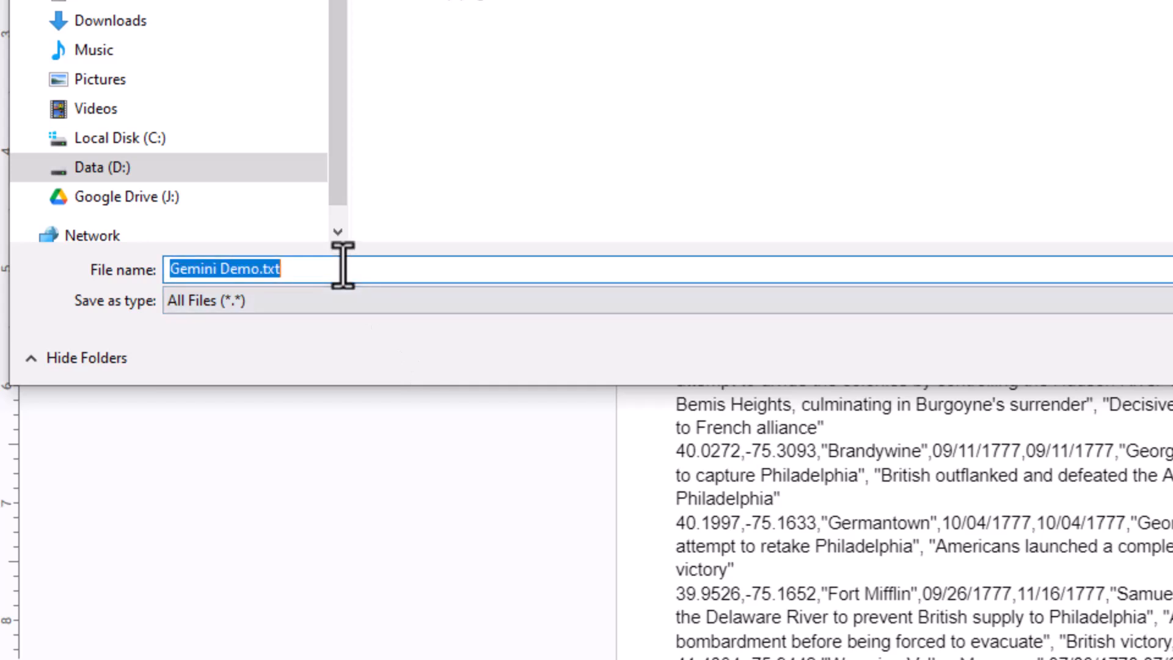
{"action": "left_click", "coordinate": [344, 268]}
{"action": "type", "text": "csv"}
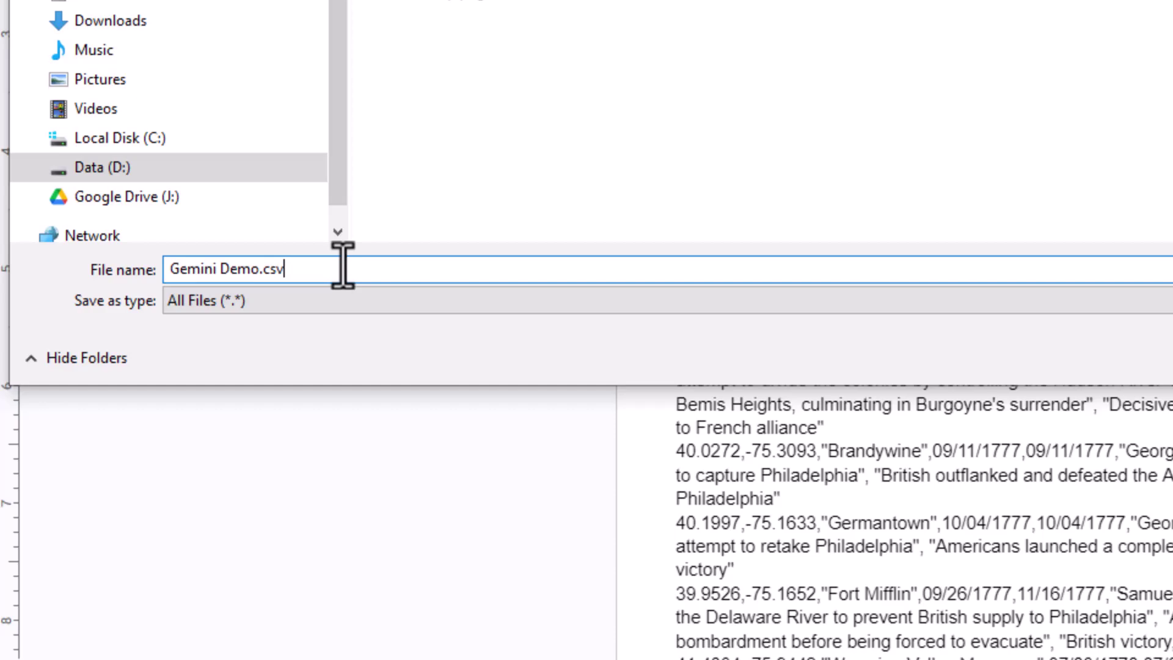
{"action": "key", "text": "Return"}
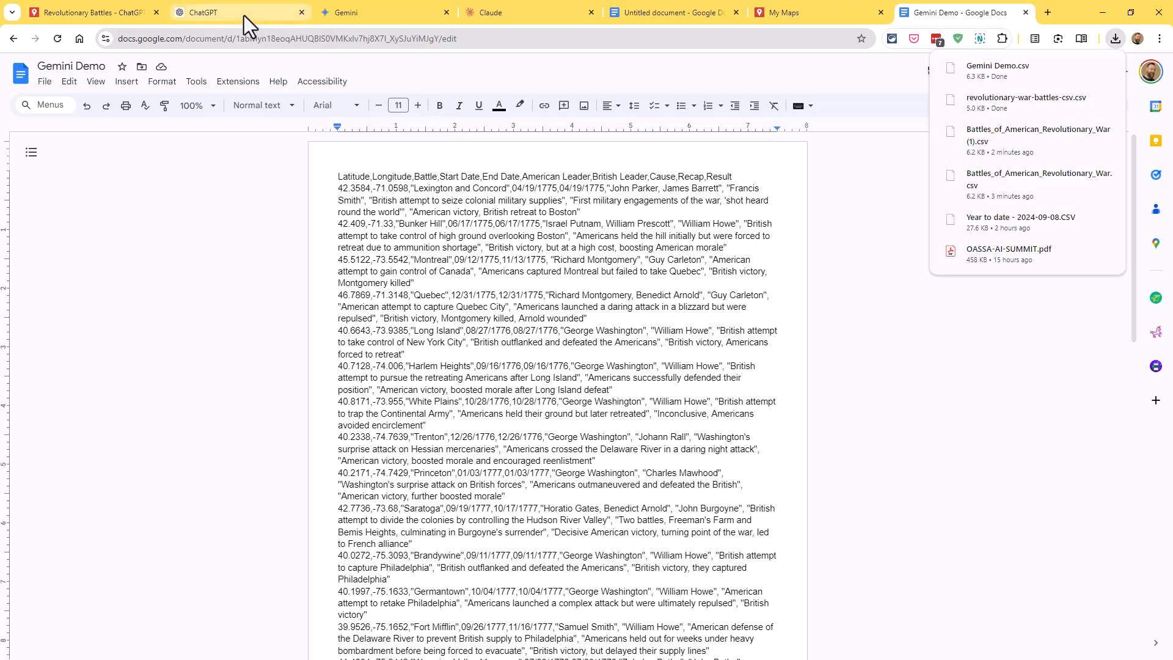
{"action": "left_click", "coordinate": [211, 12]}
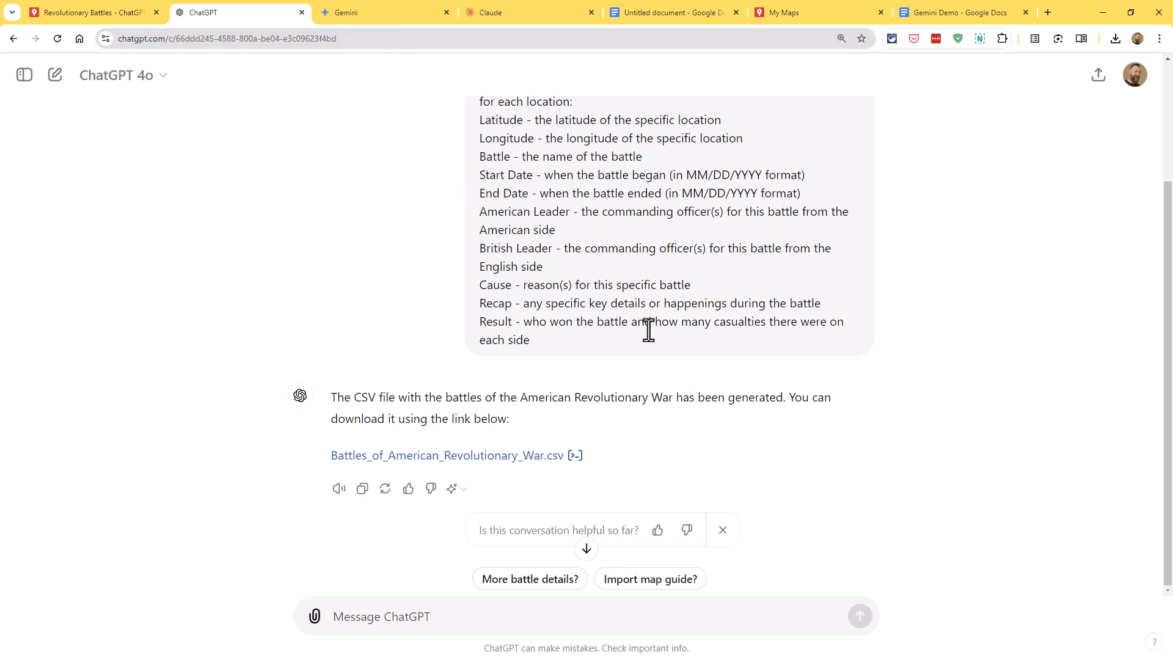
- Return to the untitled prompt document and highlight the word 'table' in the revised prompt
{"action": "left_click", "coordinate": [669, 11]}
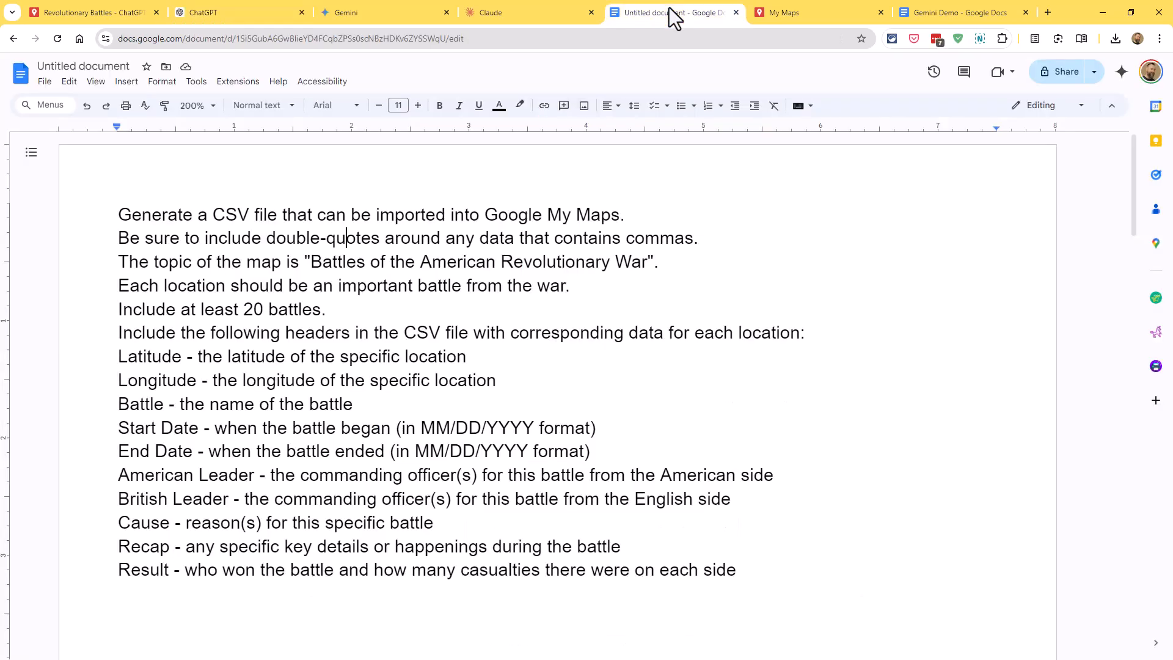
{"action": "left_click_drag", "start_coordinate": [197, 214], "coordinate": [285, 214]}
{"action": "left_click", "coordinate": [312, 316]}
{"action": "scroll", "coordinate": [311, 316], "scroll_direction": "down", "scroll_amount": 5}
{"action": "scroll", "coordinate": [313, 316], "scroll_direction": "down", "scroll_amount": 3}
{"action": "scroll", "coordinate": [314, 316], "scroll_direction": "down", "scroll_amount": 5}
{"action": "scroll", "coordinate": [315, 317], "scroll_direction": "down", "scroll_amount": 3}
{"action": "scroll", "coordinate": [315, 316], "scroll_direction": "down", "scroll_amount": 1}
{"action": "left_click_drag", "start_coordinate": [212, 174], "coordinate": [262, 173]}
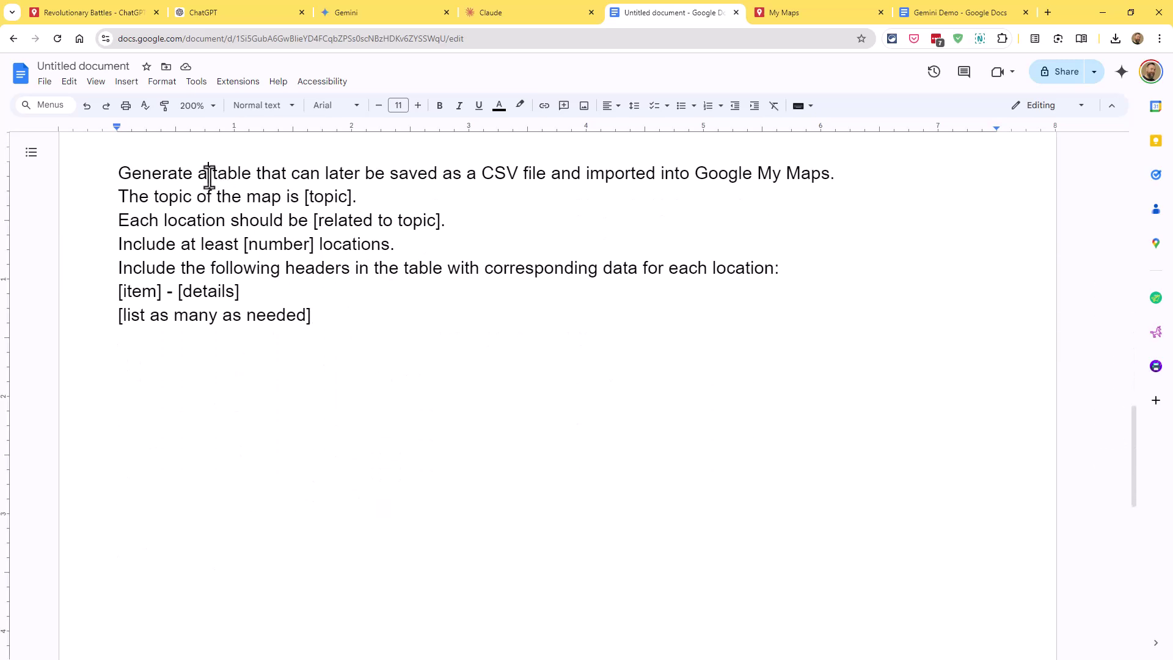
{"action": "left_click", "coordinate": [320, 176]}
- Highlight the changed phrases 'table that' and 'as a CSV file', then return to Gemini
{"action": "left_click_drag", "start_coordinate": [211, 173], "coordinate": [286, 175]}
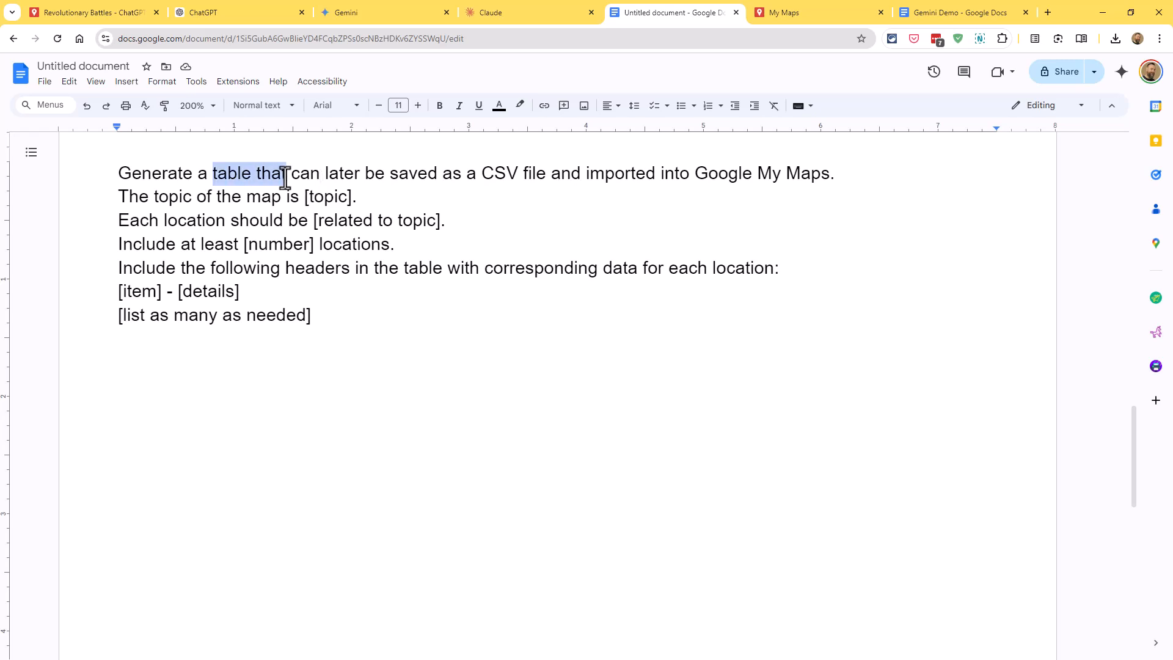
{"action": "left_click_drag", "start_coordinate": [443, 173], "coordinate": [547, 173]}
{"action": "left_click", "coordinate": [438, 174]}
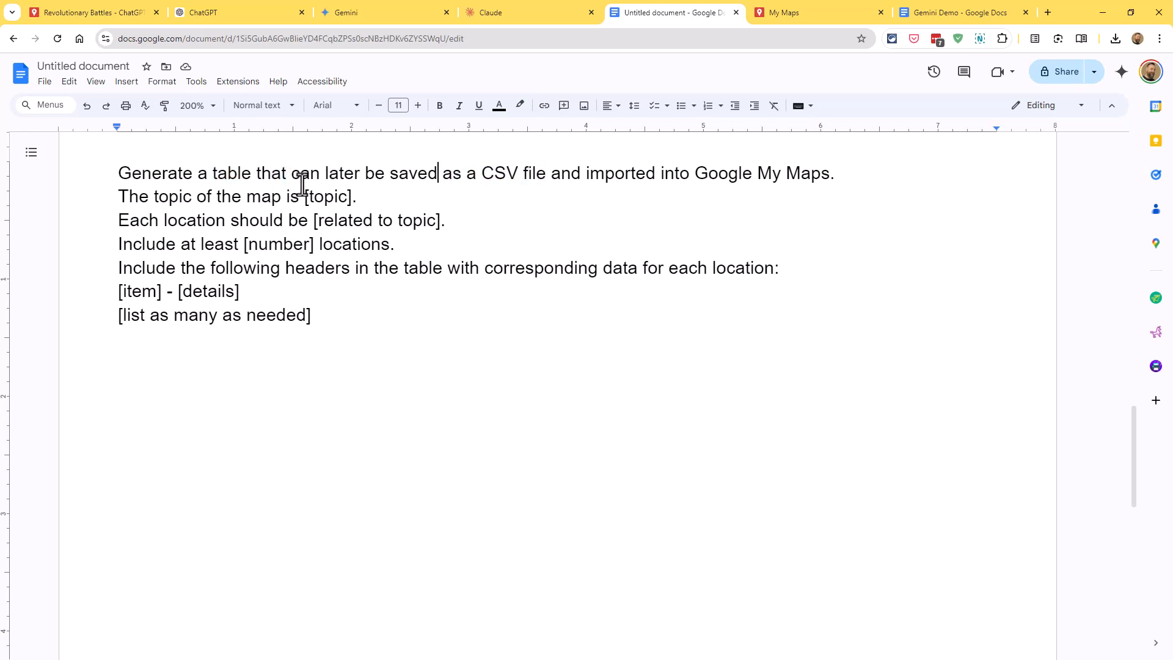
{"action": "key", "text": "ctrl+3"}
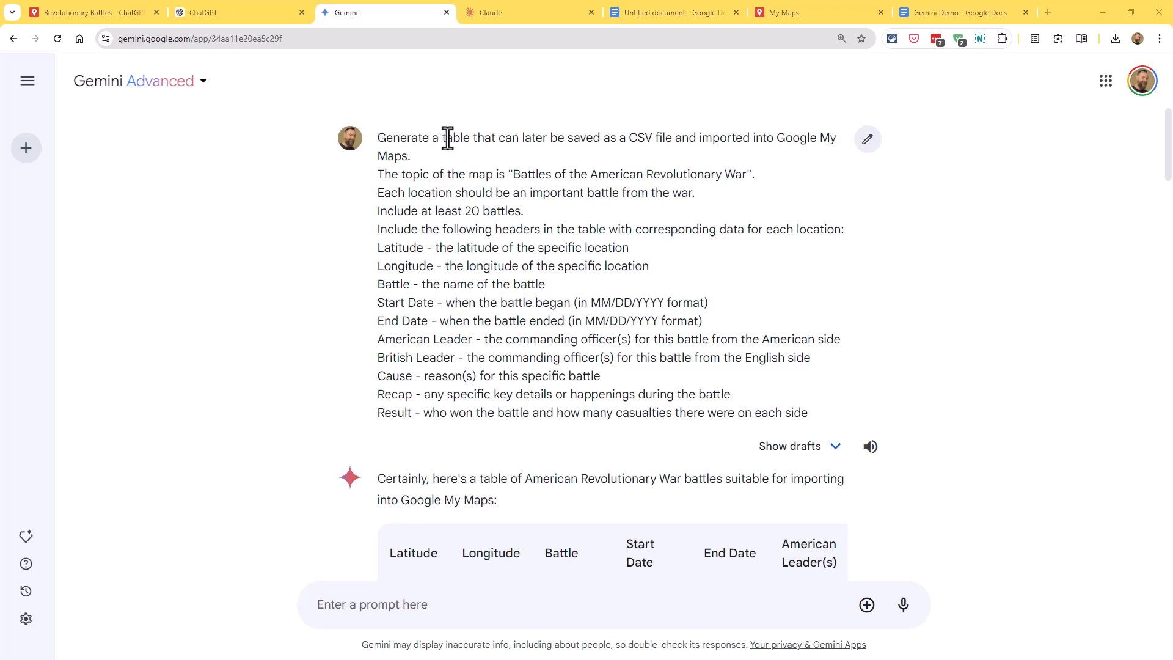
- Highlight the table wording in the prompt and export Gemini's battles table to Sheets
{"action": "left_click_drag", "start_coordinate": [432, 137], "coordinate": [500, 139]}
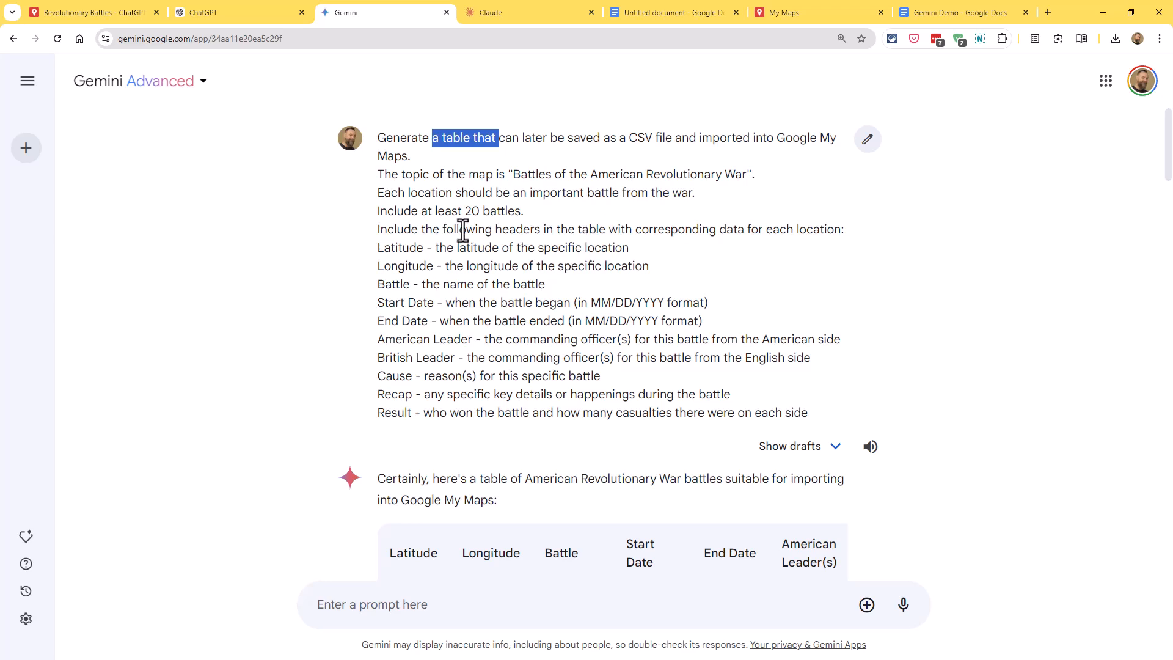
{"action": "left_click_drag", "start_coordinate": [467, 229], "coordinate": [623, 234]}
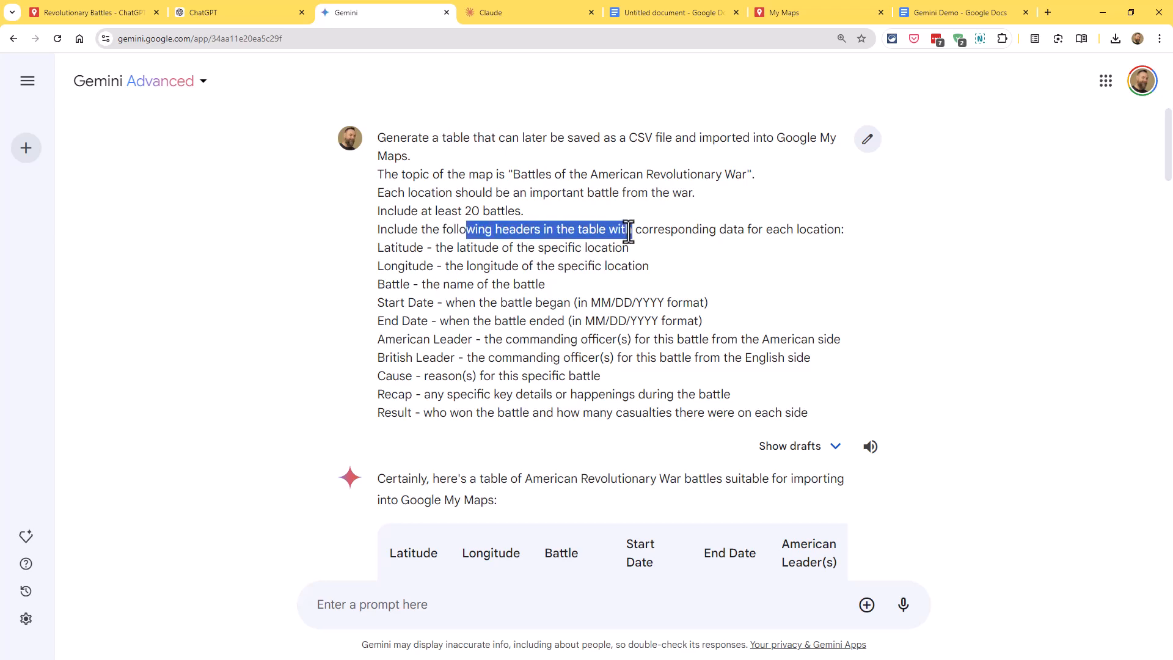
{"action": "left_click", "coordinate": [590, 232]}
{"action": "scroll", "coordinate": [555, 266], "scroll_direction": "down", "scroll_amount": 3}
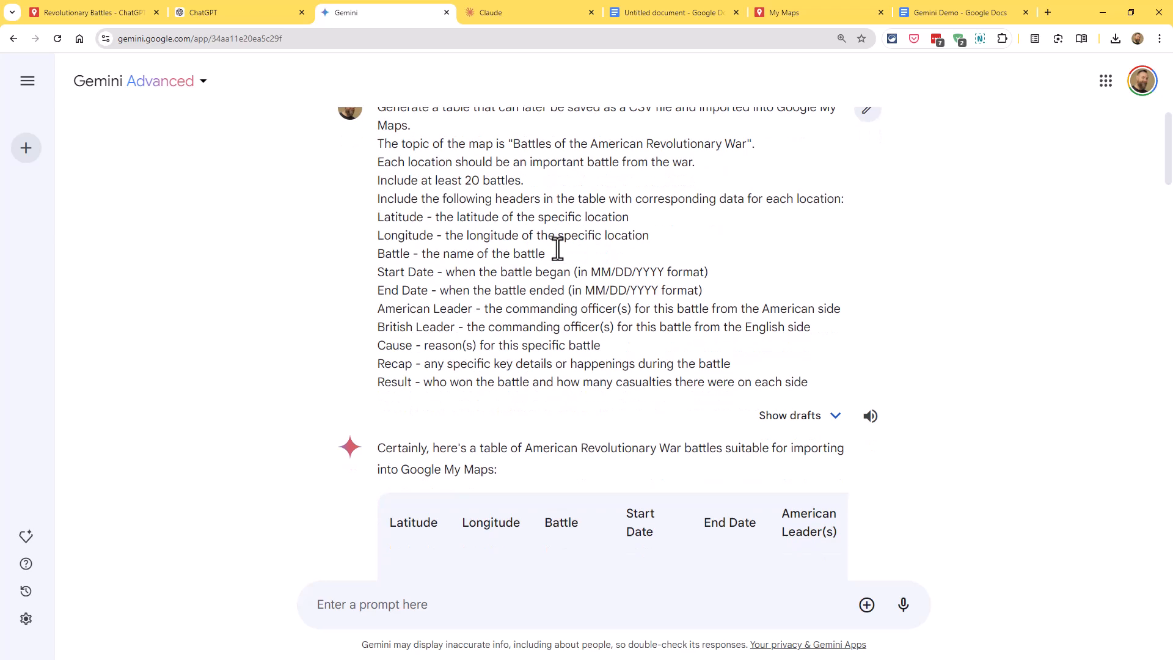
{"action": "scroll", "coordinate": [556, 266], "scroll_direction": "down", "scroll_amount": 2}
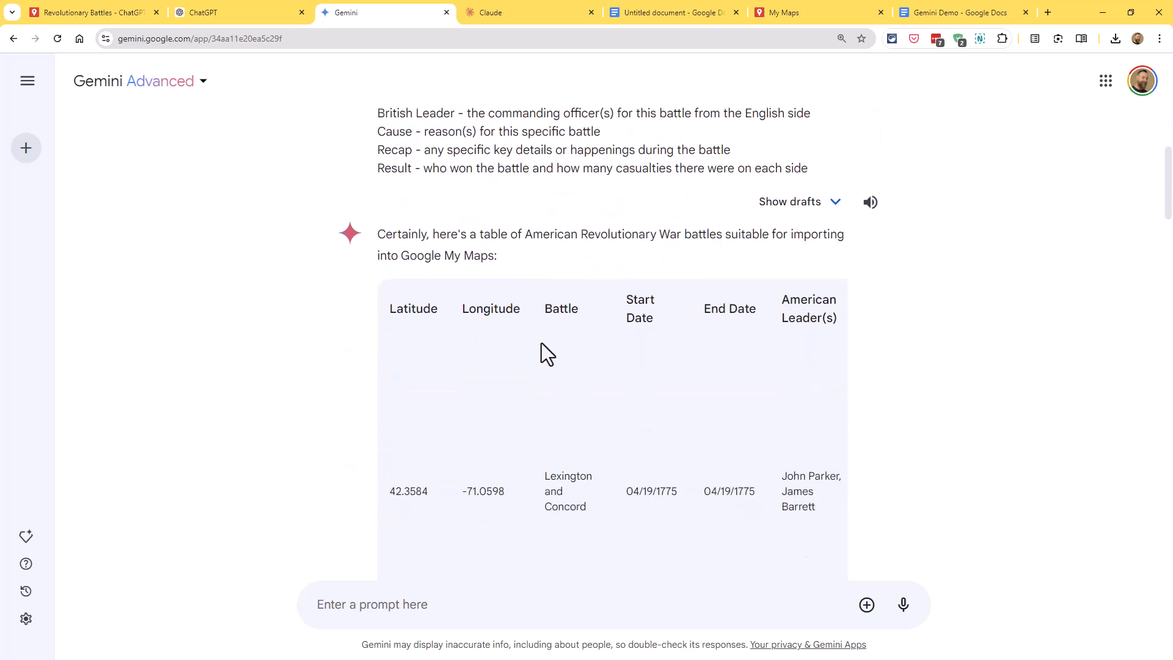
{"action": "scroll", "coordinate": [569, 351], "scroll_direction": "down", "scroll_amount": 3}
{"action": "scroll", "coordinate": [569, 351], "scroll_direction": "down", "scroll_amount": 3}
{"action": "scroll", "coordinate": [570, 351], "scroll_direction": "down", "scroll_amount": 3}
{"action": "scroll", "coordinate": [569, 351], "scroll_direction": "down", "scroll_amount": 3}
{"action": "scroll", "coordinate": [569, 352], "scroll_direction": "down", "scroll_amount": 3}
{"action": "scroll", "coordinate": [569, 352], "scroll_direction": "down", "scroll_amount": 3}
{"action": "scroll", "coordinate": [570, 351], "scroll_direction": "down", "scroll_amount": 3}
{"action": "scroll", "coordinate": [569, 352], "scroll_direction": "down", "scroll_amount": 2}
{"action": "left_click_drag", "start_coordinate": [529, 489], "coordinate": [774, 493]}
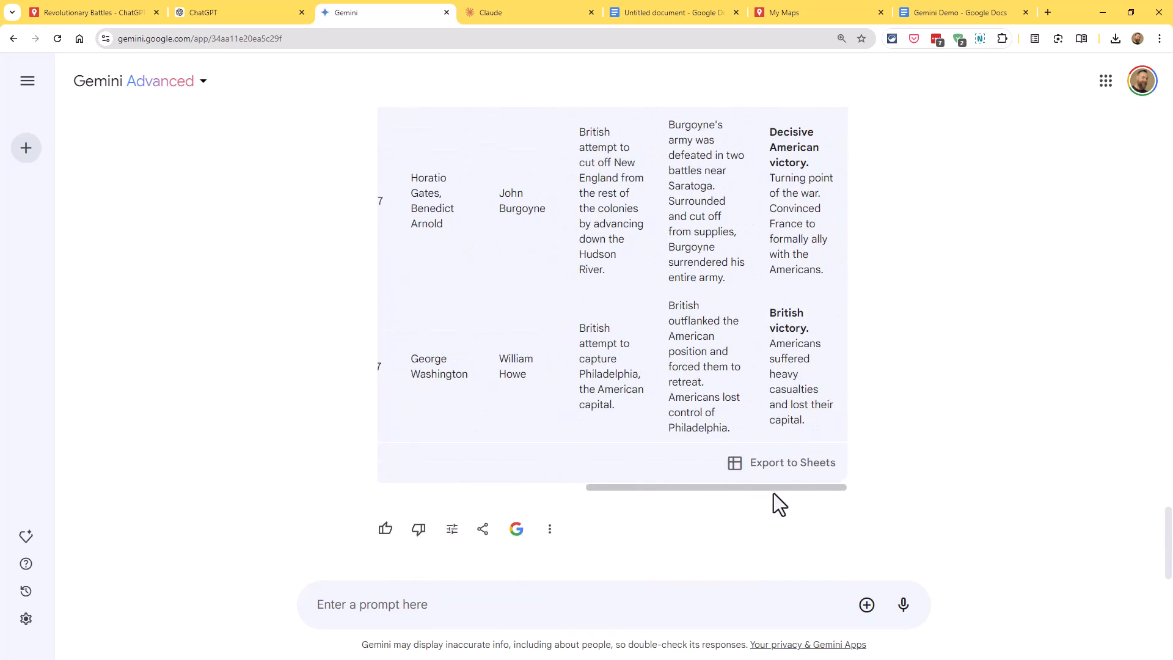
{"action": "scroll", "coordinate": [706, 324], "scroll_direction": "up", "scroll_amount": 4}
{"action": "scroll", "coordinate": [707, 323], "scroll_direction": "up", "scroll_amount": 4}
{"action": "scroll", "coordinate": [707, 324], "scroll_direction": "up", "scroll_amount": 4}
{"action": "scroll", "coordinate": [707, 324], "scroll_direction": "up", "scroll_amount": 3}
{"action": "scroll", "coordinate": [707, 324], "scroll_direction": "up", "scroll_amount": 4}
{"action": "scroll", "coordinate": [707, 324], "scroll_direction": "up", "scroll_amount": 4}
{"action": "scroll", "coordinate": [707, 324], "scroll_direction": "down", "scroll_amount": 3}
{"action": "scroll", "coordinate": [707, 324], "scroll_direction": "down", "scroll_amount": 2}
{"action": "scroll", "coordinate": [706, 323], "scroll_direction": "down", "scroll_amount": 4}
{"action": "scroll", "coordinate": [707, 323], "scroll_direction": "down", "scroll_amount": 4}
{"action": "scroll", "coordinate": [707, 323], "scroll_direction": "down", "scroll_amount": 4}
{"action": "scroll", "coordinate": [707, 324], "scroll_direction": "down", "scroll_amount": 3}
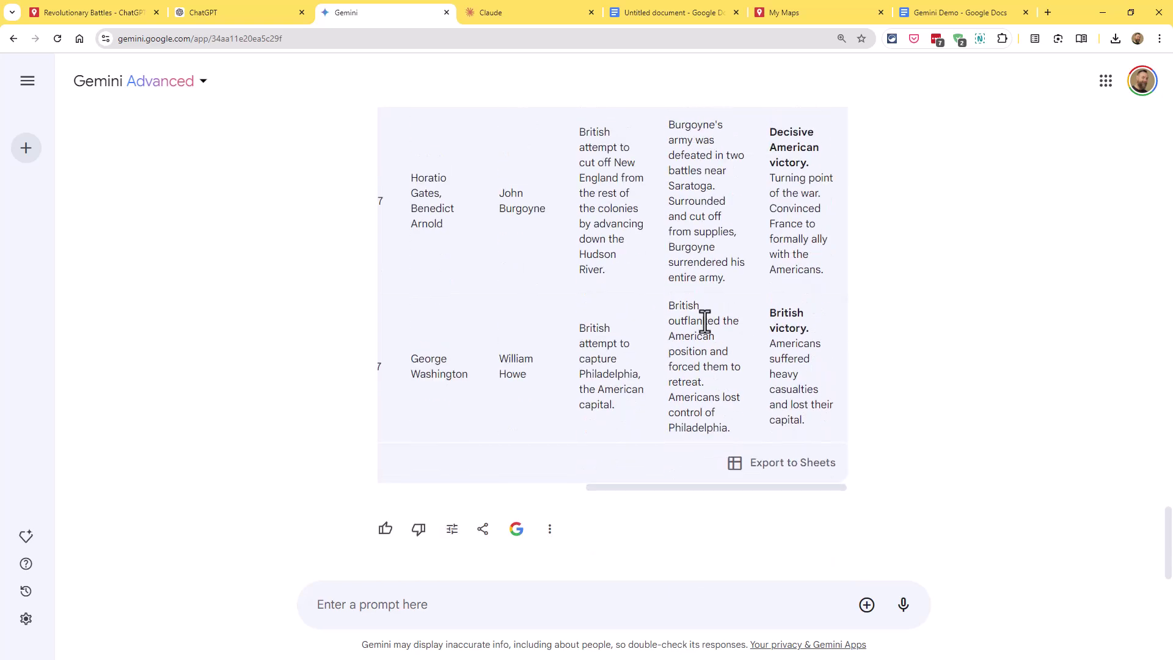
{"action": "left_click", "coordinate": [790, 466]}
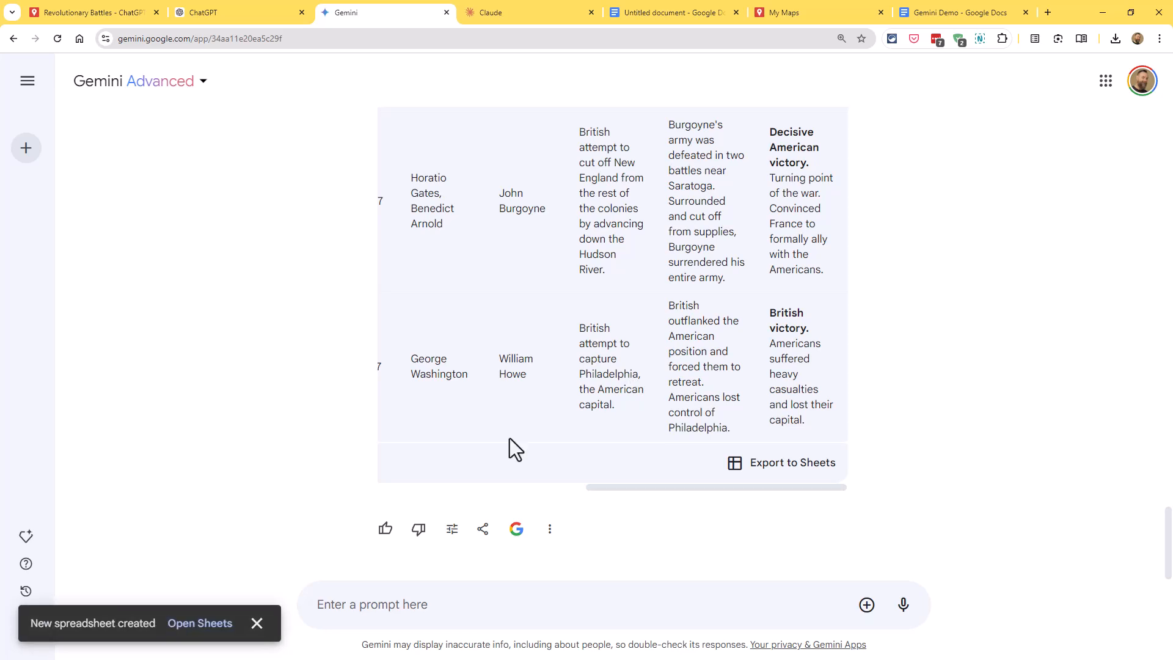
- Open the exported spreadsheet and download it as a CSV into the AI Maps folder
{"action": "left_click", "coordinate": [216, 623]}
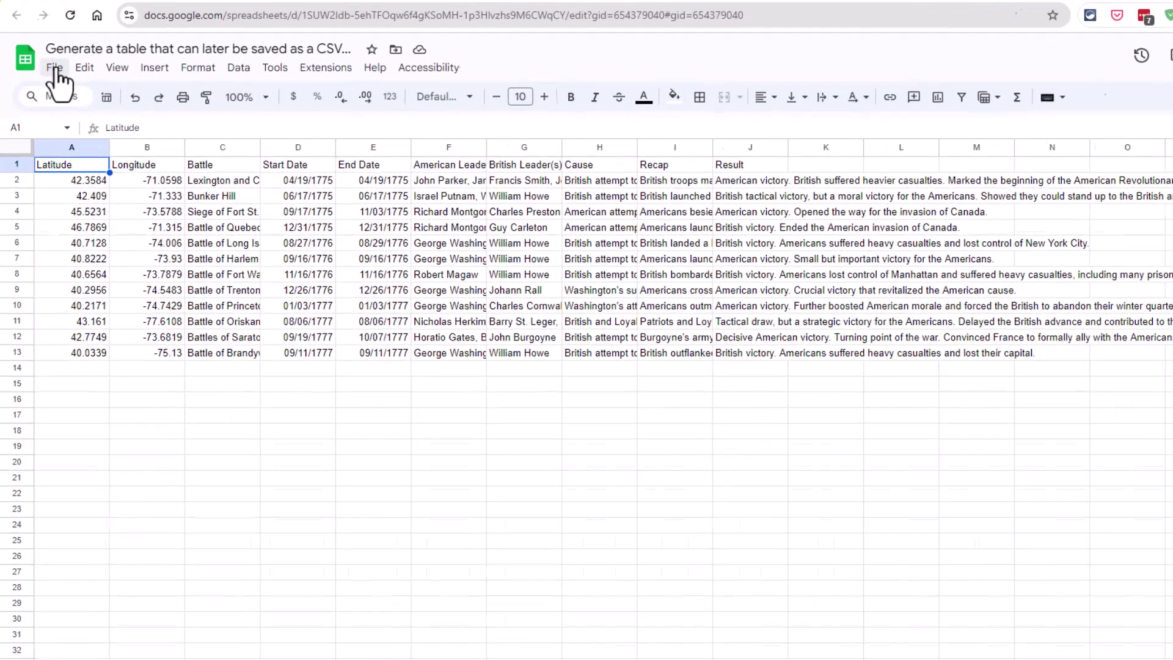
{"action": "left_click", "coordinate": [45, 81]}
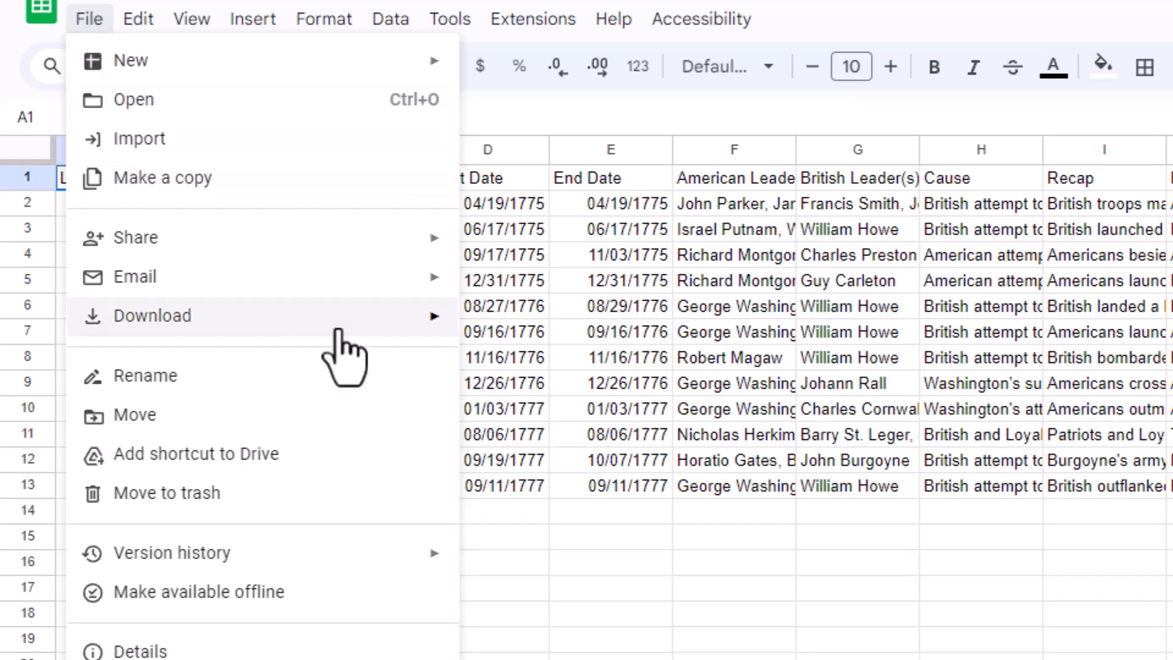
{"action": "mouse_move", "coordinate": [153, 316]}
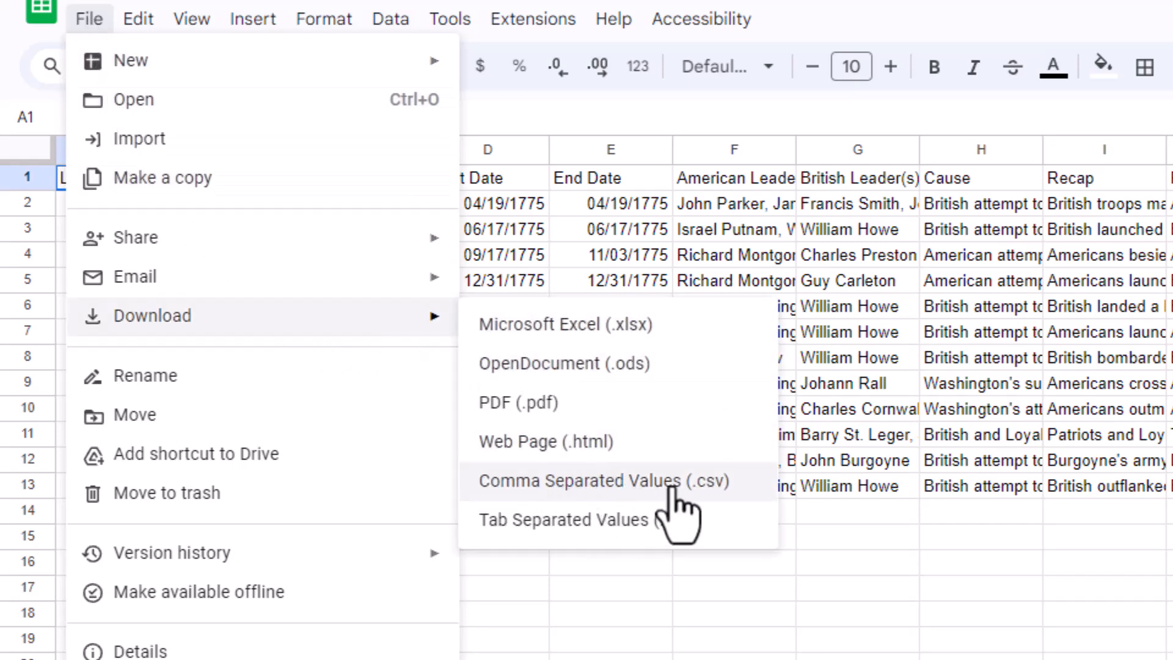
{"action": "left_click", "coordinate": [681, 495]}
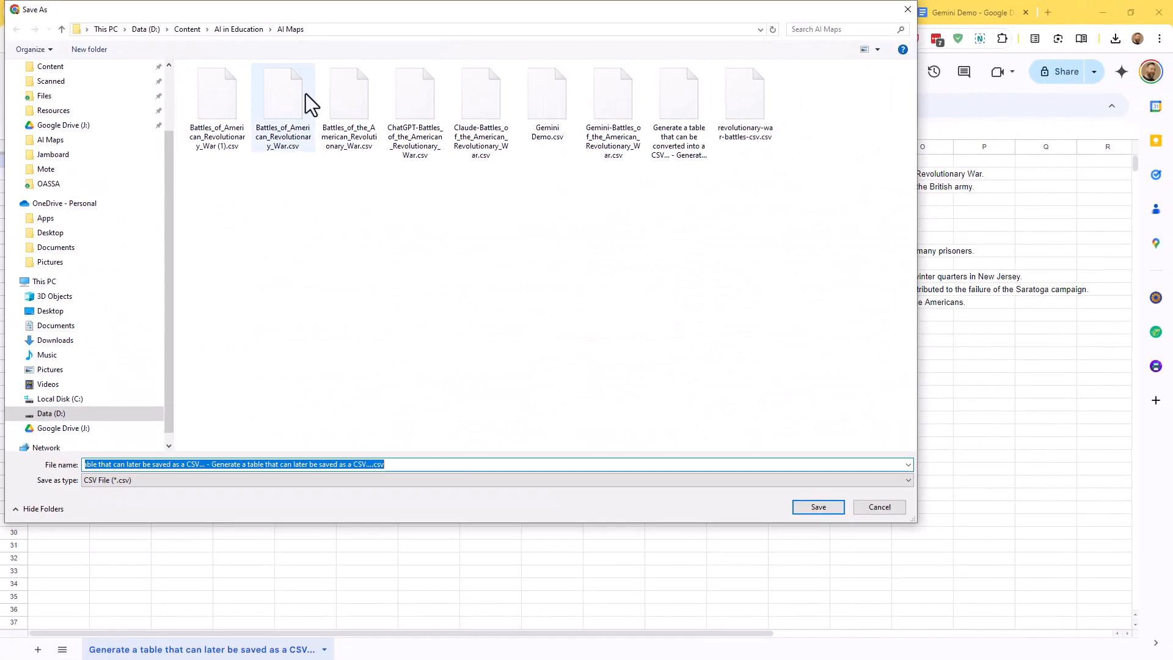
{"action": "left_click", "coordinate": [819, 507]}
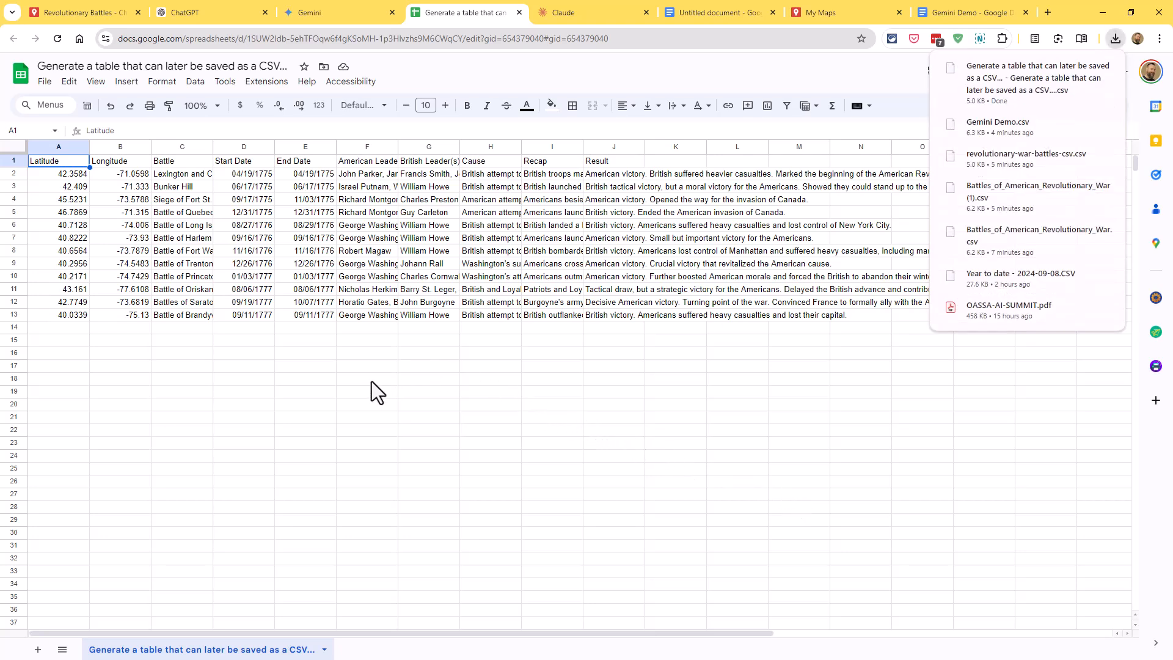
- Dismiss the downloads list and return to the ChatGPT CSV conversation
{"action": "left_click", "coordinate": [501, 379]}
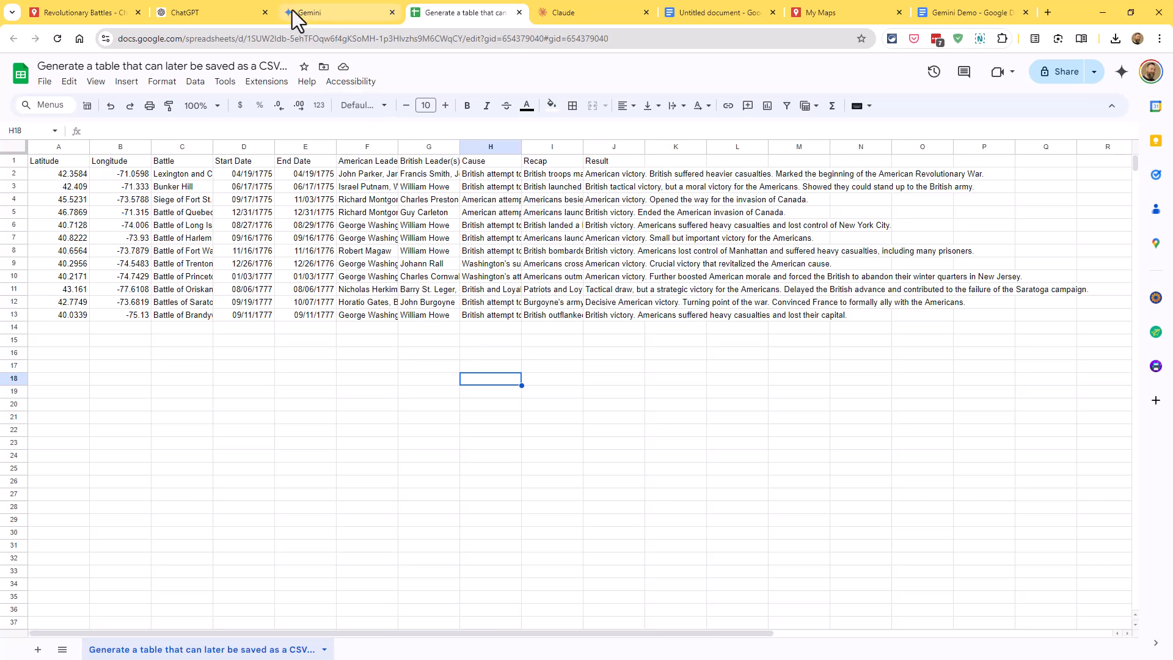
{"action": "left_click", "coordinate": [324, 15]}
{"action": "left_click", "coordinate": [226, 13]}
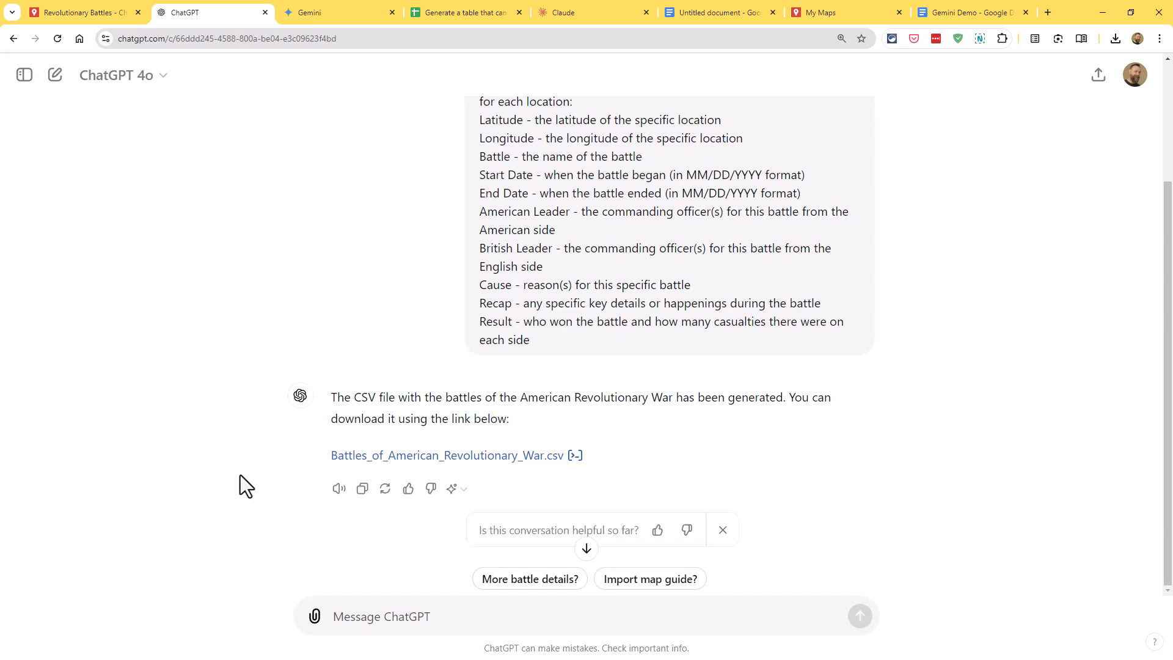
{"action": "scroll", "coordinate": [573, 367], "scroll_direction": "up", "scroll_amount": 2}
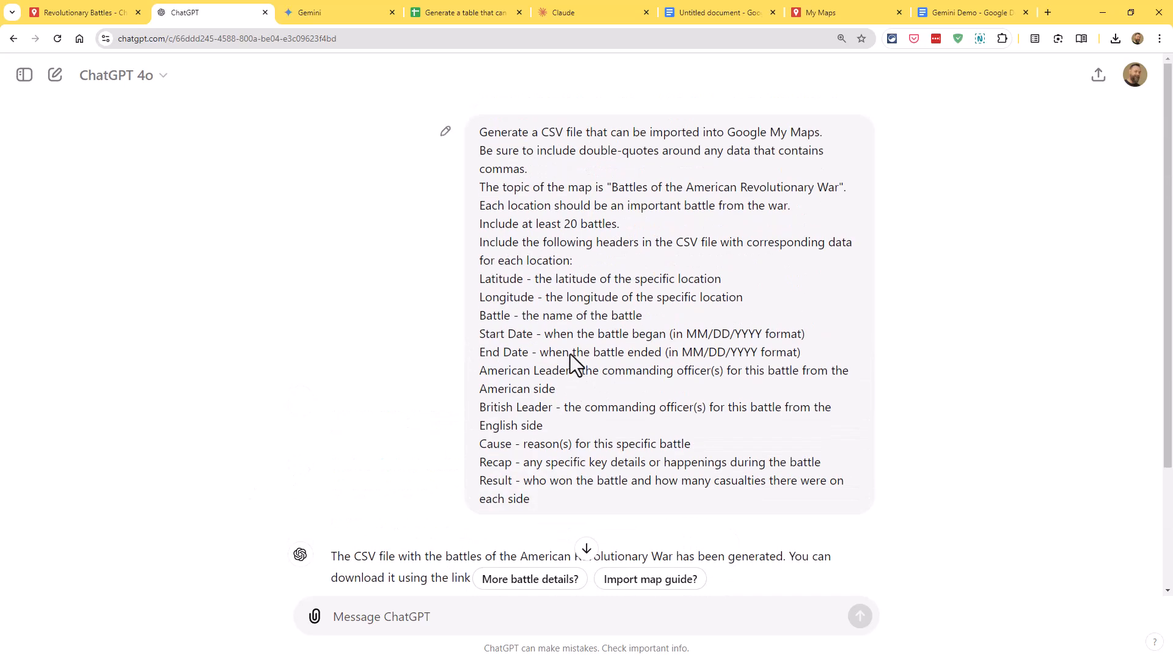
{"action": "scroll", "coordinate": [560, 257], "scroll_direction": "down", "scroll_amount": 2}
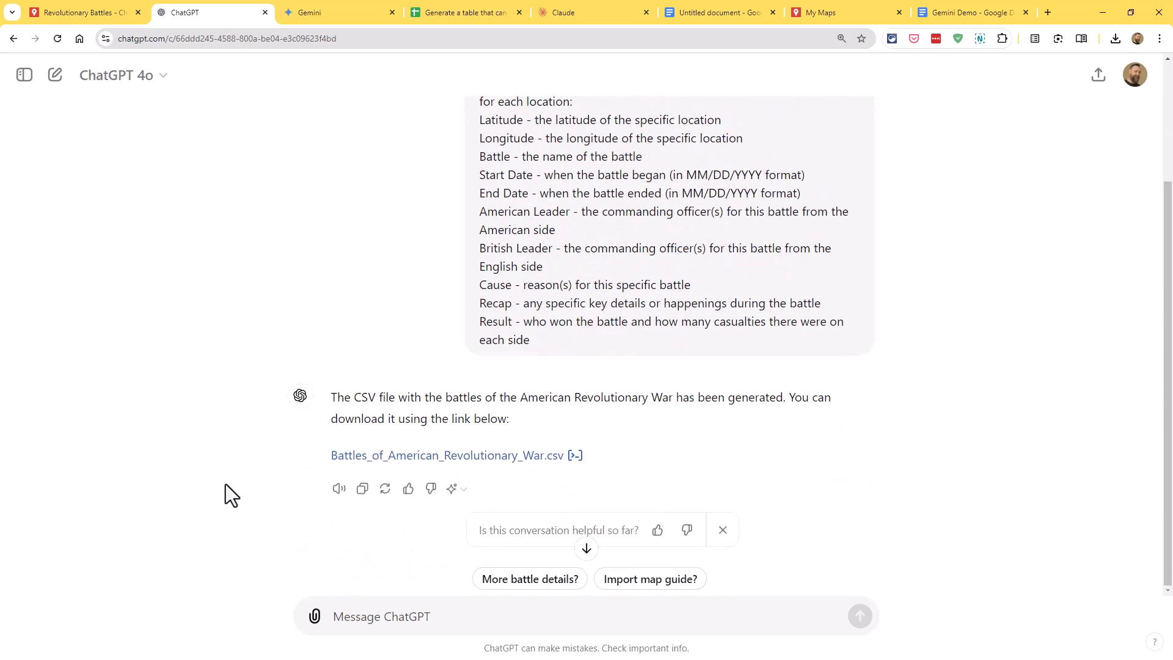
- From the My Maps overview, create and confirm a new blank map
{"action": "key", "text": "ctrl+7"}
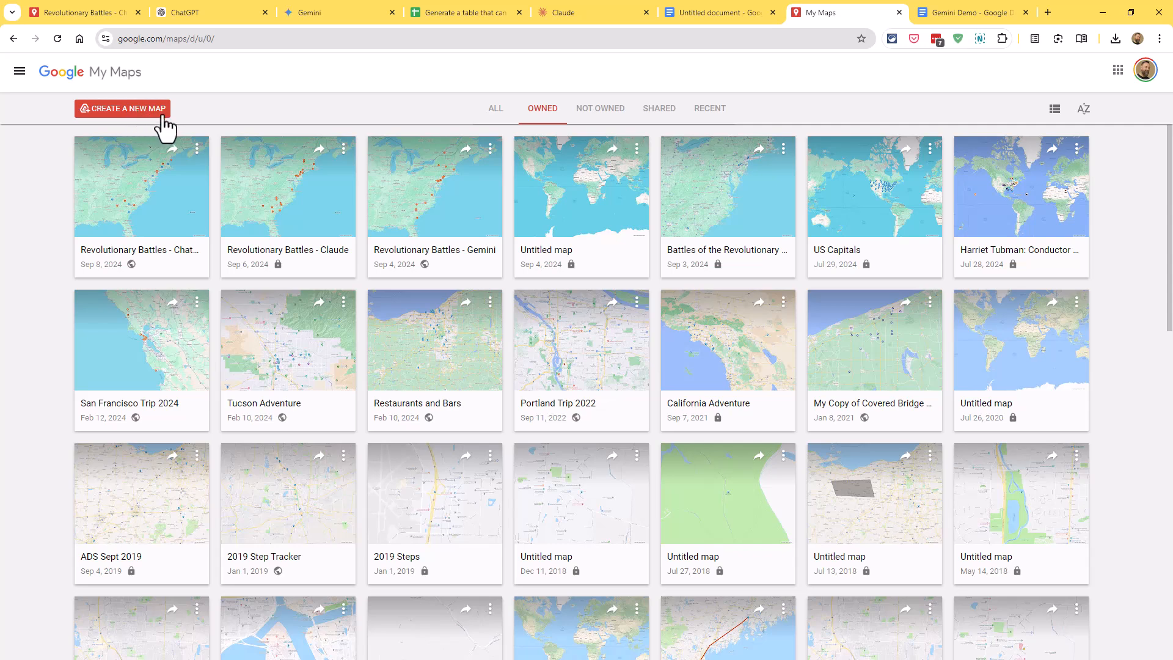
{"action": "left_click", "coordinate": [146, 112]}
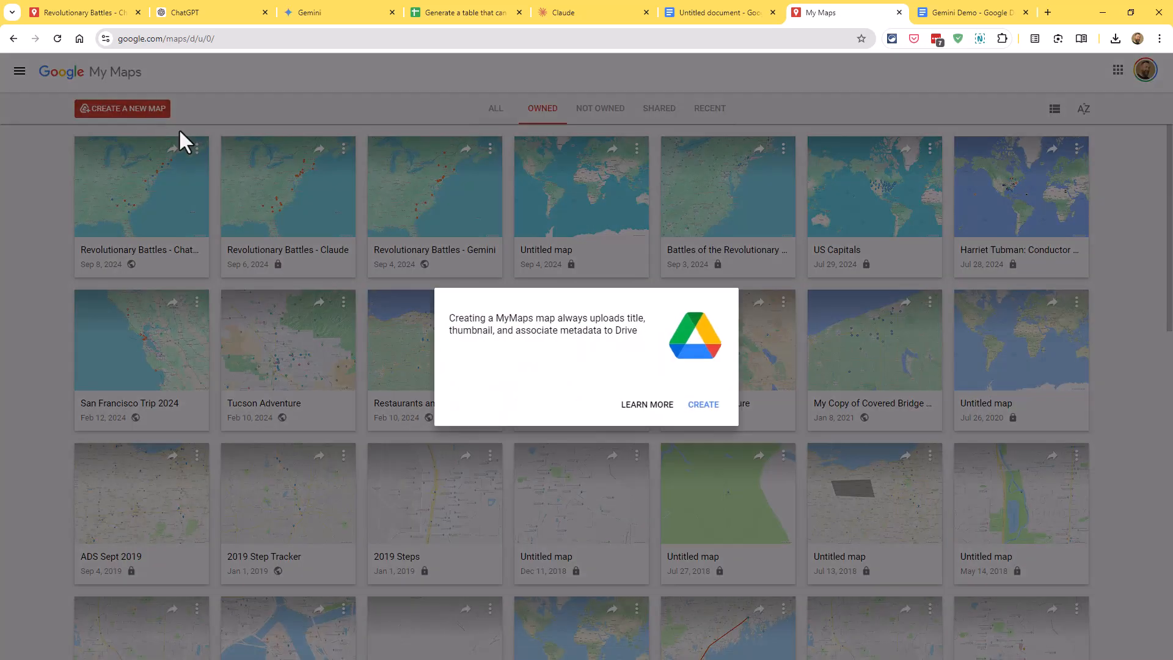
{"action": "left_click", "coordinate": [704, 404]}
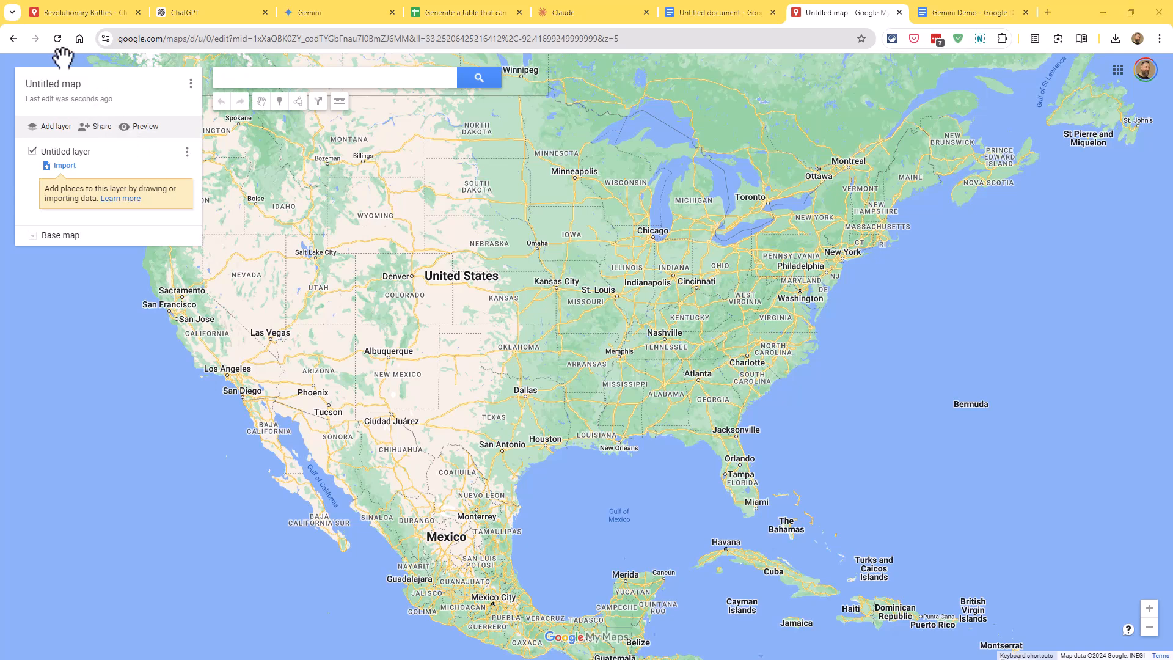
- Title the new map Revolutionary Battles and save it
{"action": "left_click", "coordinate": [63, 87]}
{"action": "type", "text": "Revolutionary Battles"}
{"action": "left_click", "coordinate": [514, 418]}
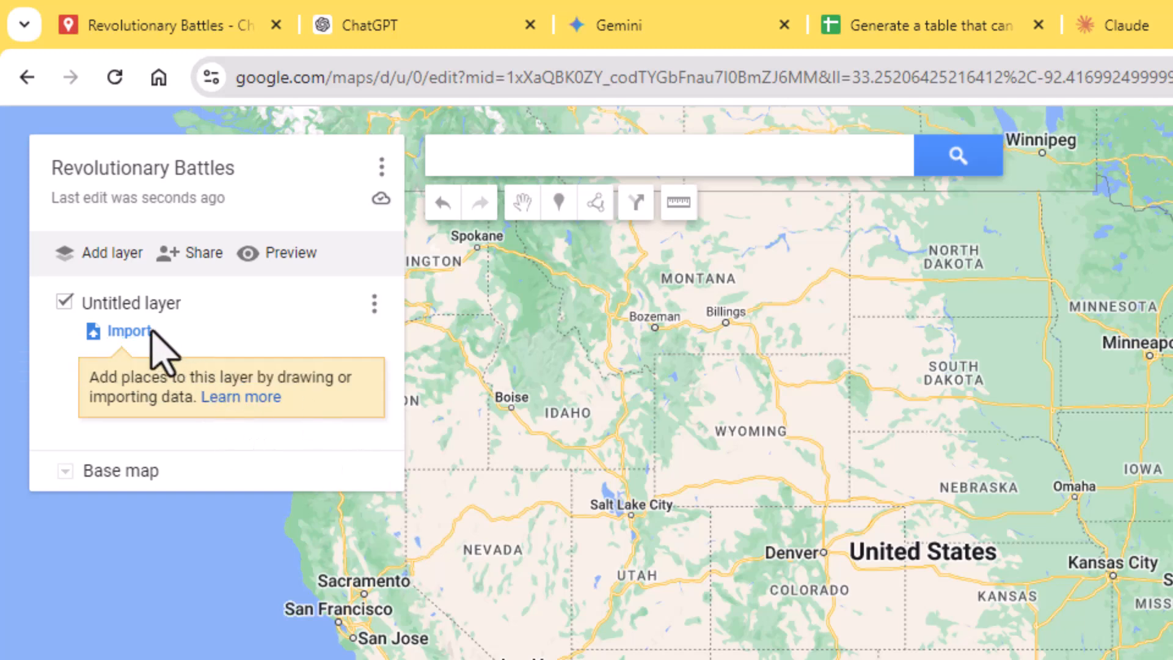
- Import the ChatGPT battles CSV from the AI Maps folder into the layer
{"action": "left_click", "coordinate": [129, 331]}
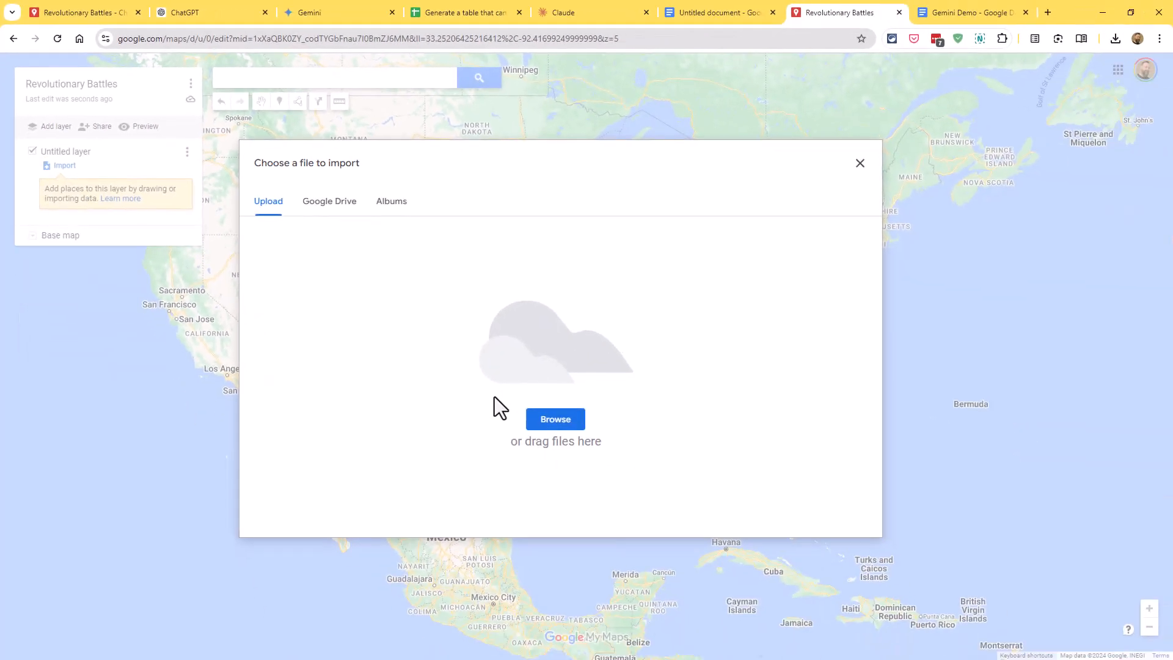
{"action": "left_click", "coordinate": [556, 420]}
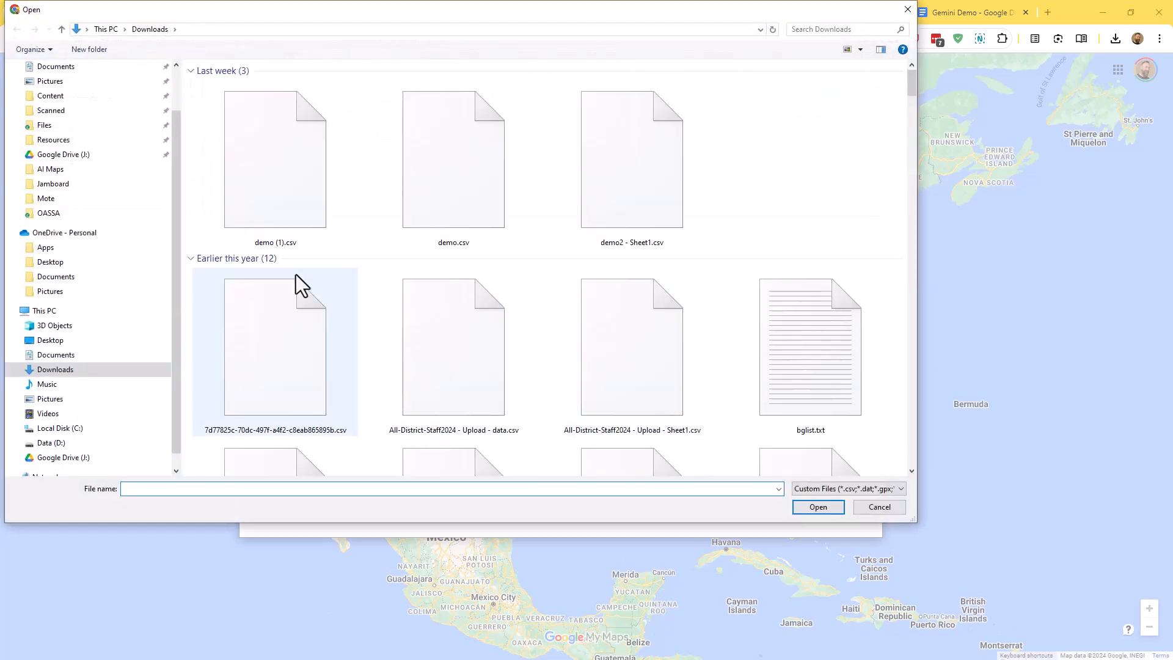
{"action": "left_click", "coordinate": [50, 169]}
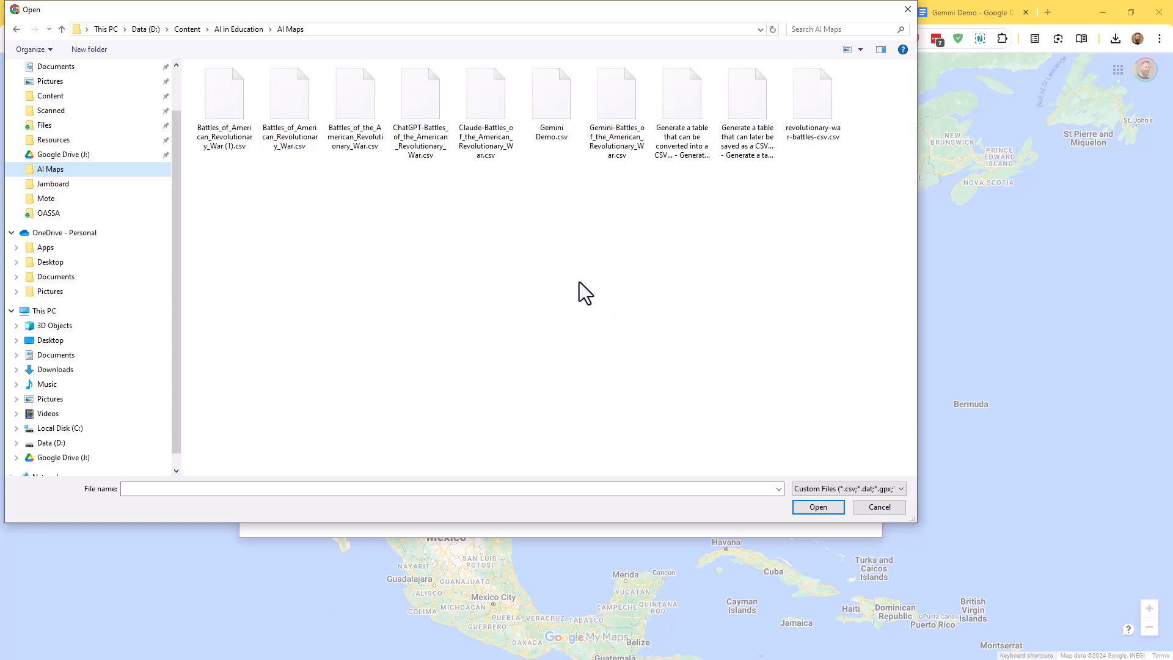
{"action": "left_click", "coordinate": [414, 102]}
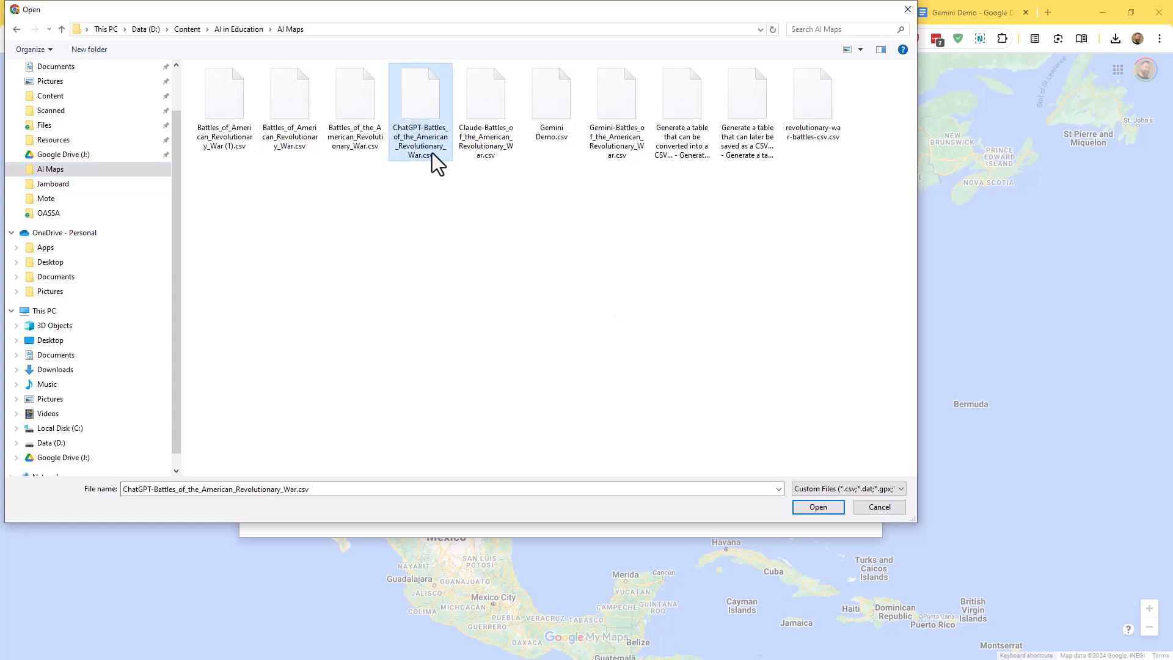
{"action": "left_click", "coordinate": [818, 507]}
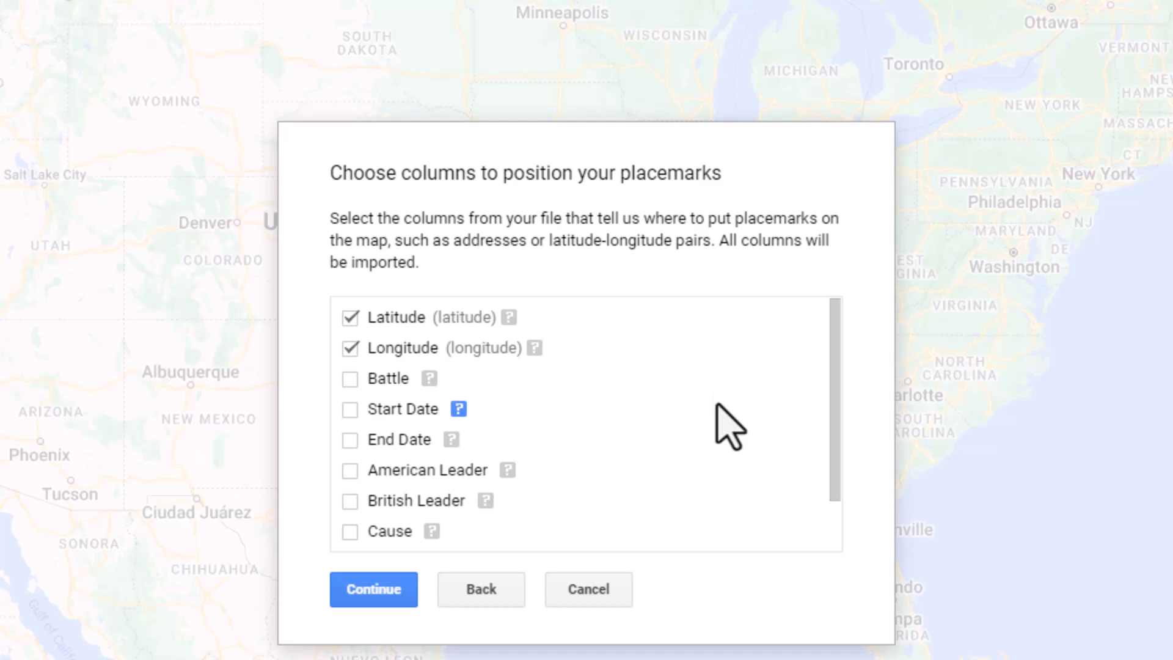
- Place markers by Latitude/Longitude and title them by the Battle column, finishing the import
{"action": "left_click", "coordinate": [375, 590]}
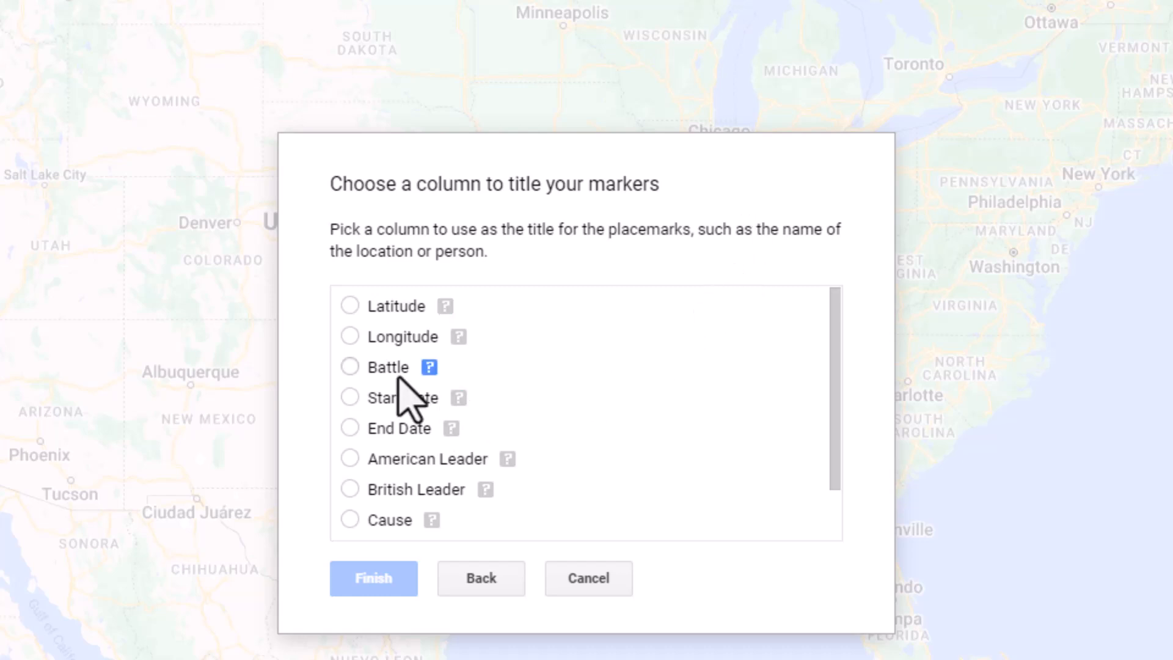
{"action": "left_click", "coordinate": [350, 368]}
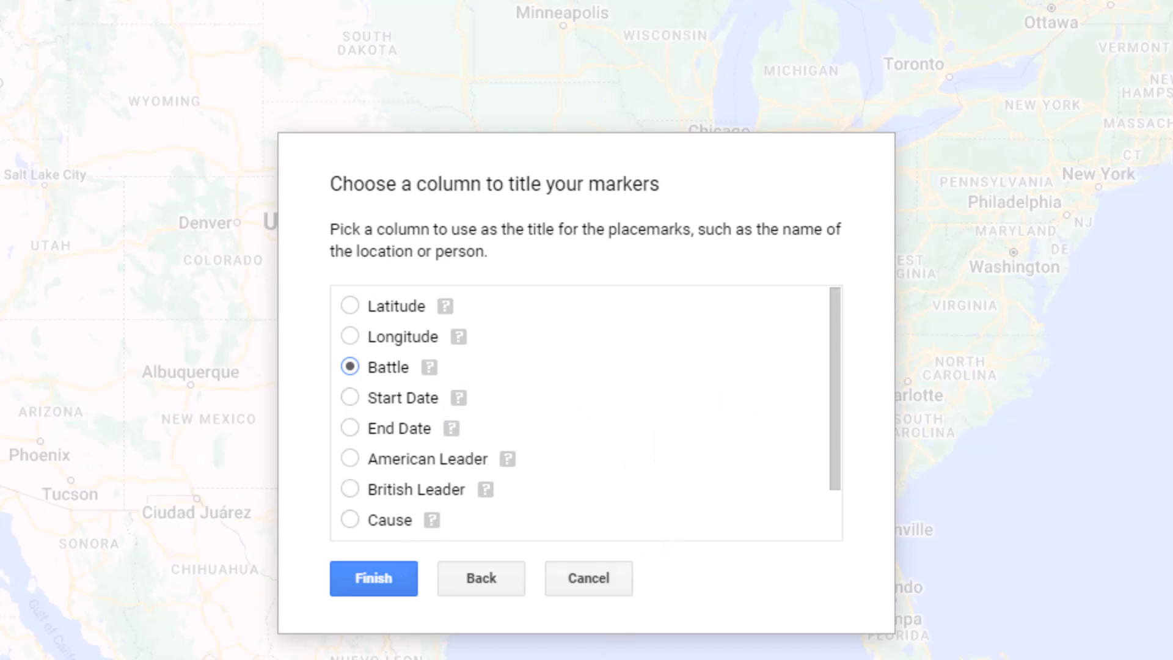
{"action": "left_click", "coordinate": [374, 579]}
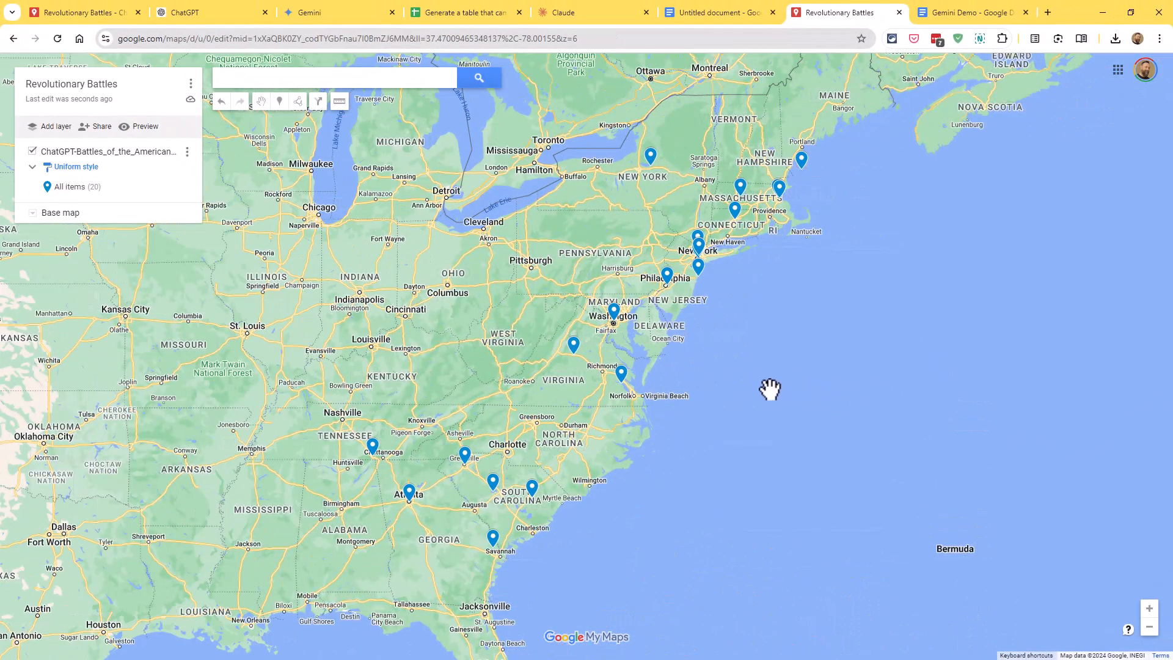
- Check the details of Camden, Brandywine, Penobscot Expedition, Yorktown and Kings Mountain markers
{"action": "left_click", "coordinate": [465, 456]}
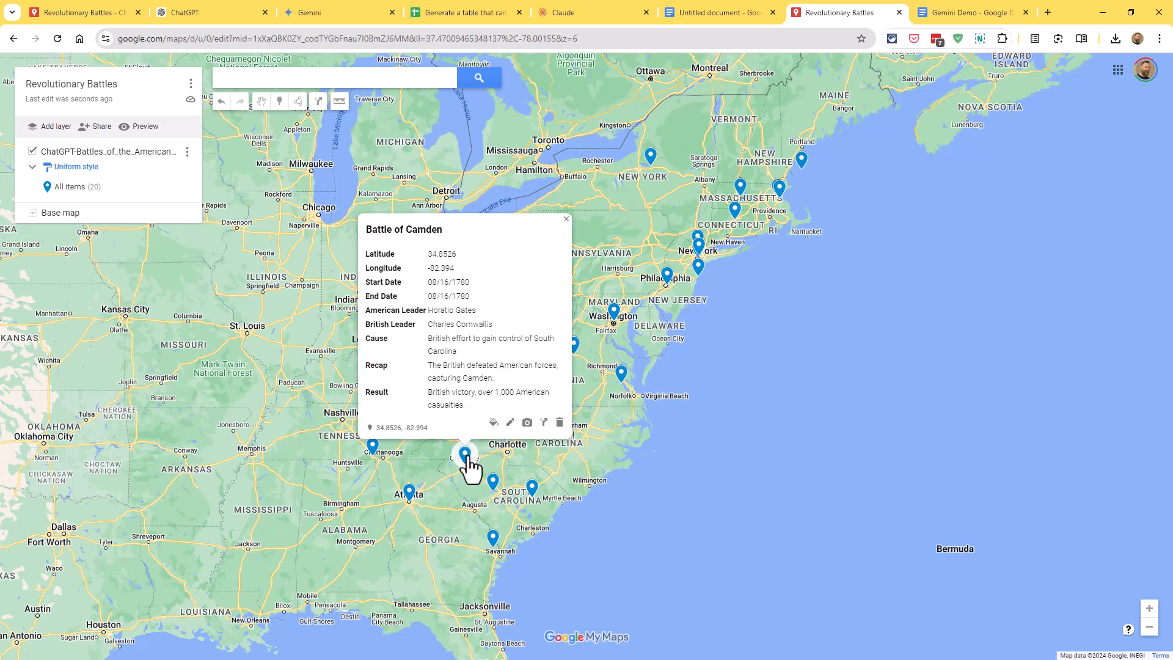
{"action": "left_click", "coordinate": [614, 314]}
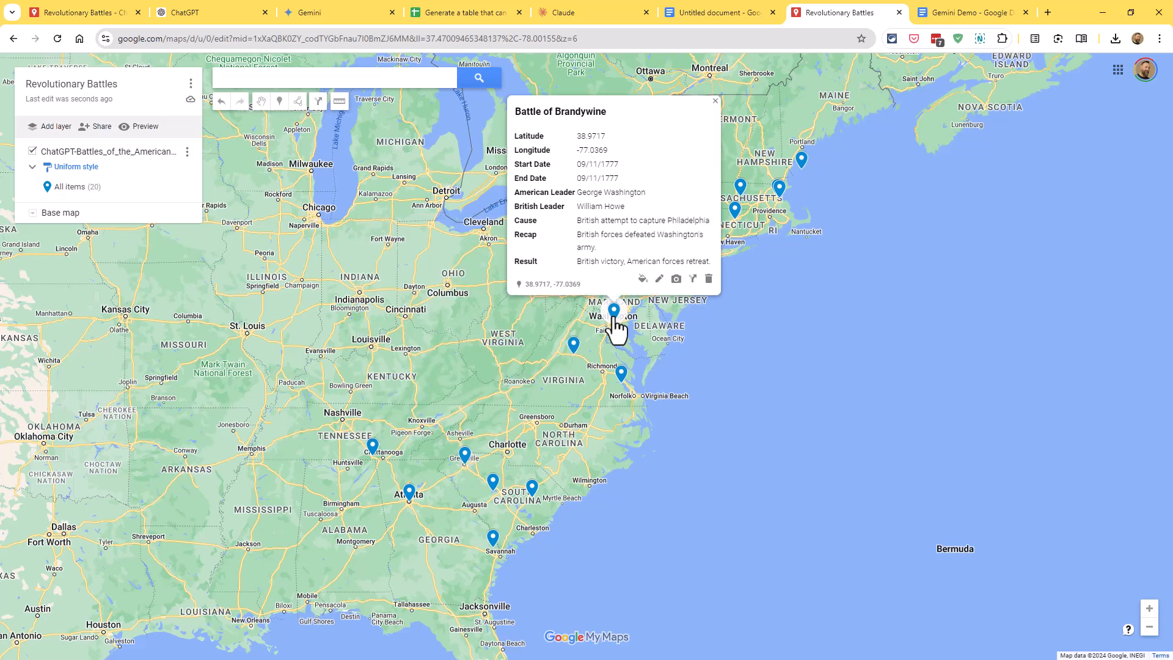
{"action": "left_click", "coordinate": [802, 161]}
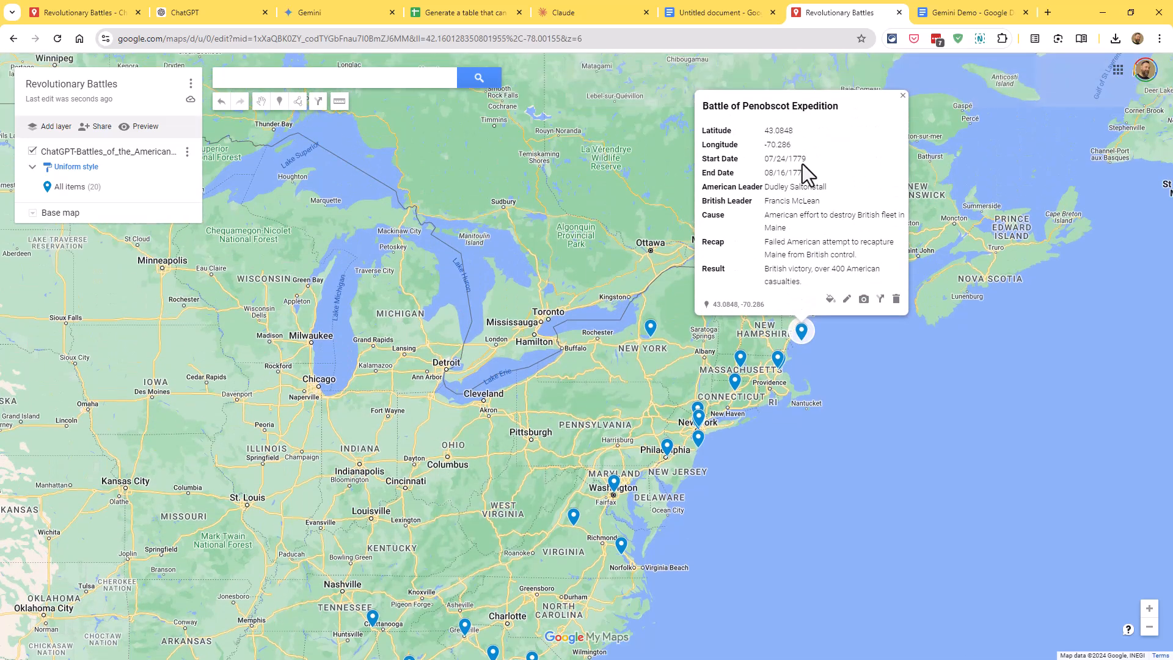
{"action": "left_click_drag", "start_coordinate": [761, 466], "coordinate": [786, 298]}
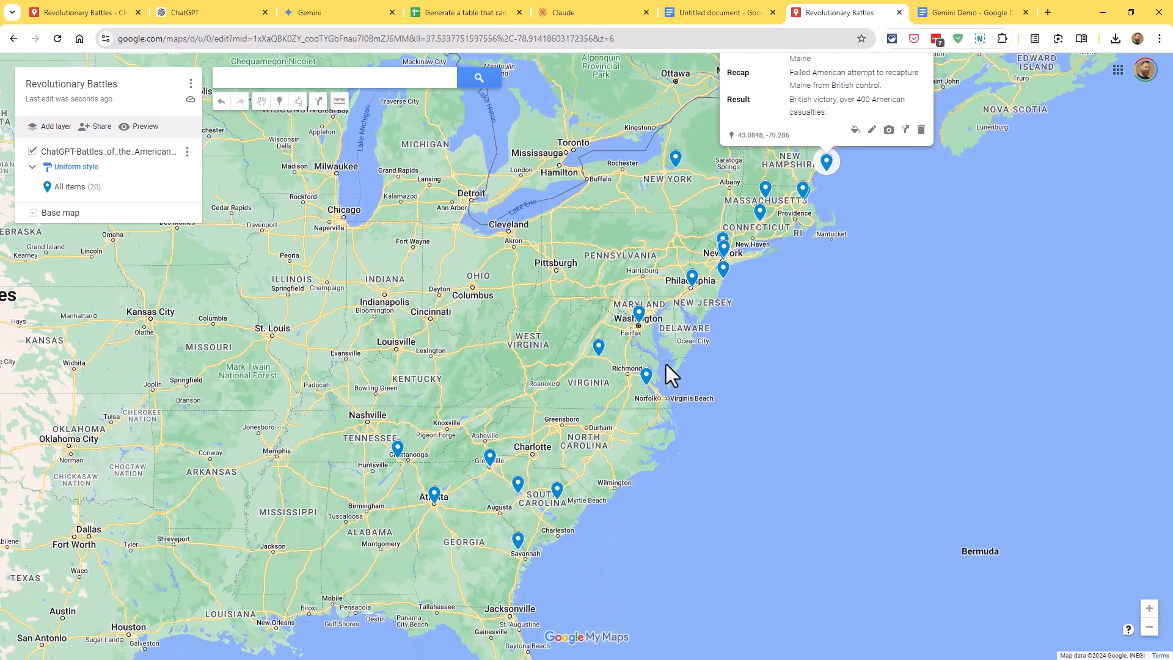
{"action": "left_click", "coordinate": [647, 376]}
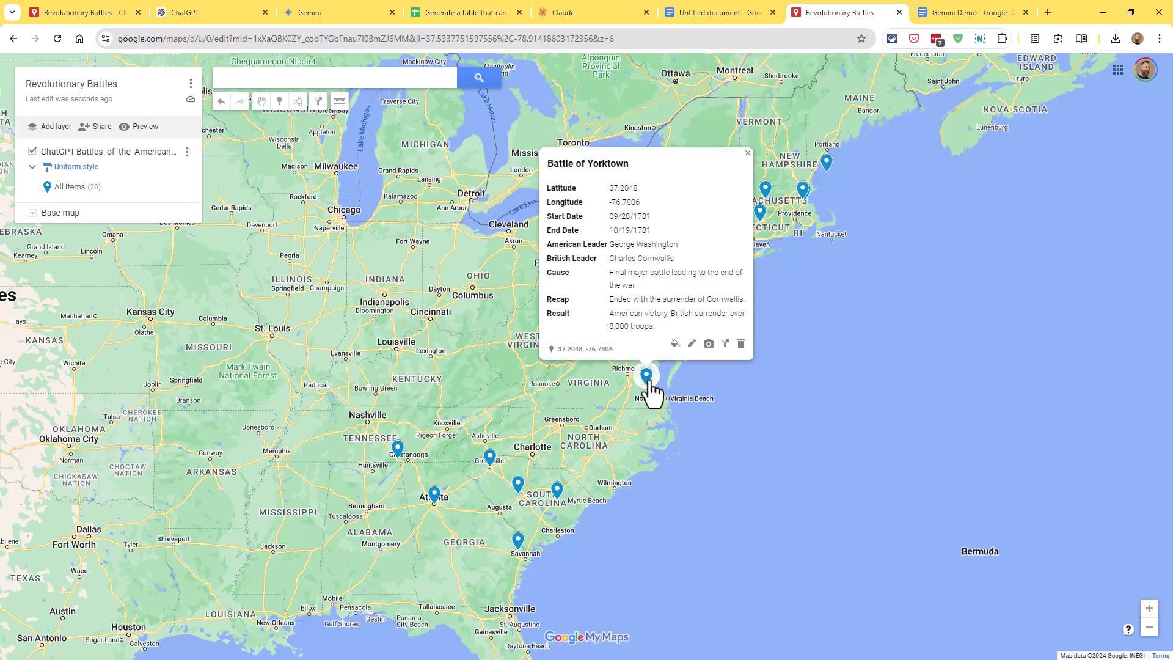
{"action": "left_click", "coordinate": [399, 449]}
- Bring the Battle of Camden details back up, close them, and reopen them
{"action": "left_click", "coordinate": [490, 458]}
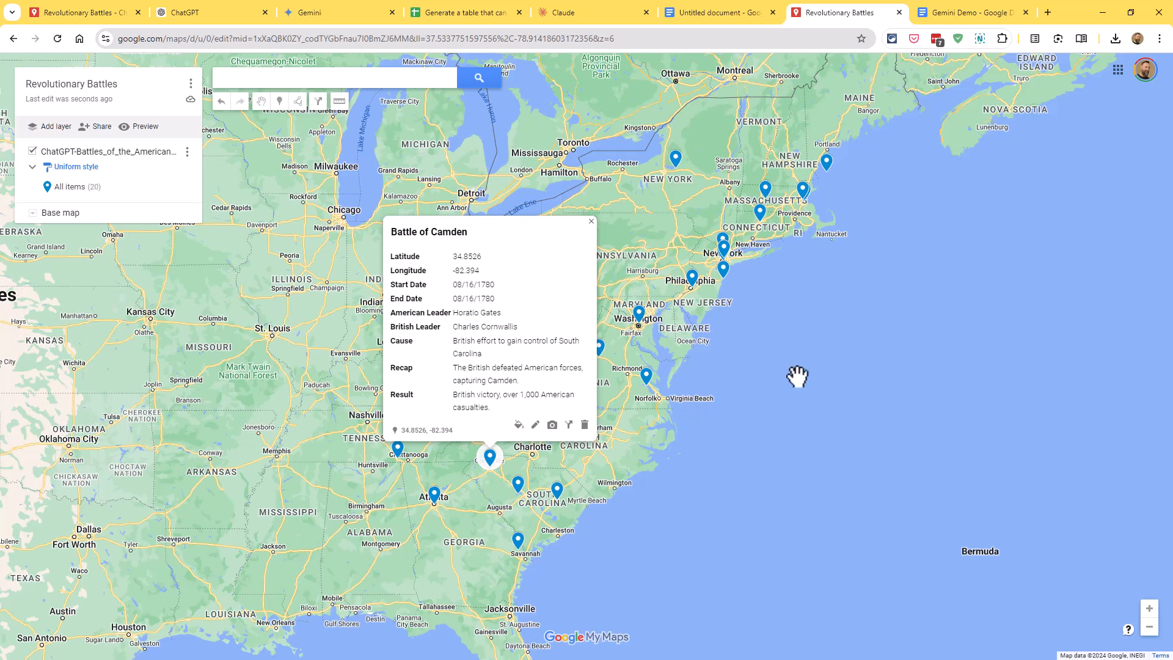
{"action": "left_click", "coordinate": [744, 414]}
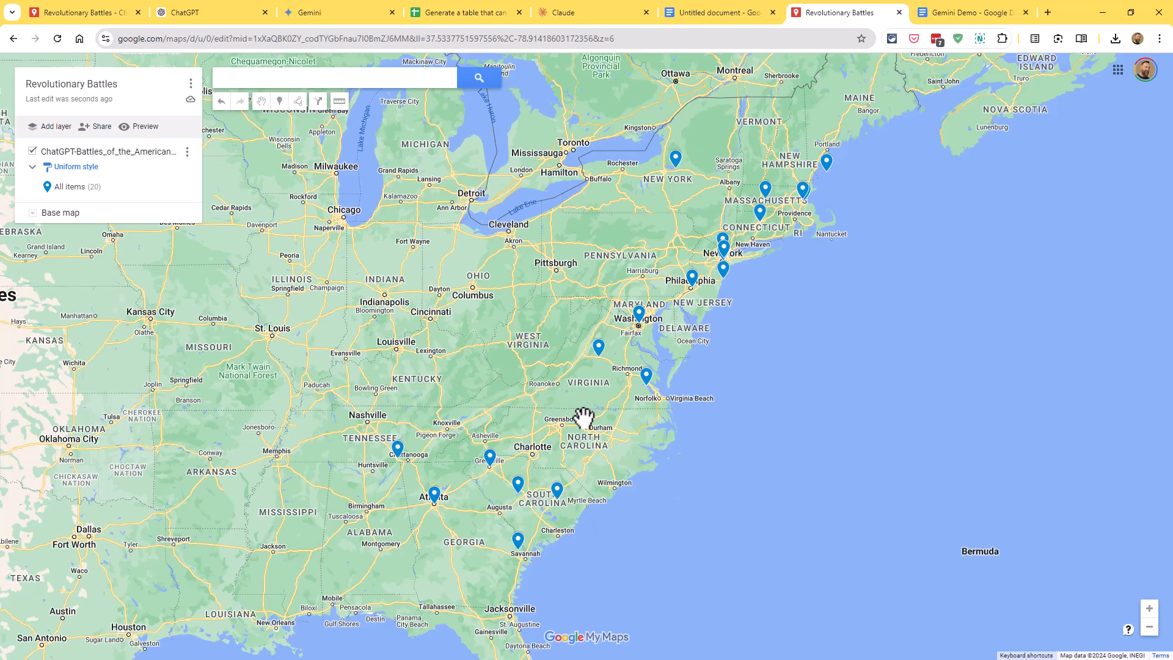
{"action": "left_click", "coordinate": [489, 459]}
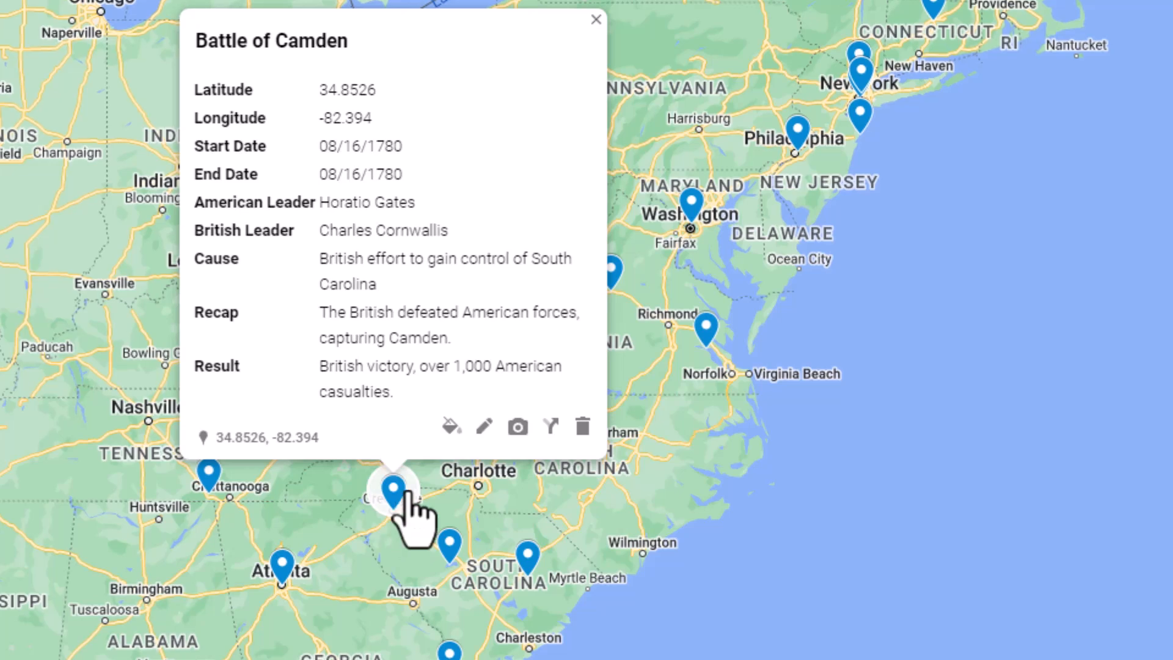
- Restyle all the layer's markers as orange with the crossed-swords (fencing) icon
{"action": "left_click", "coordinate": [451, 428]}
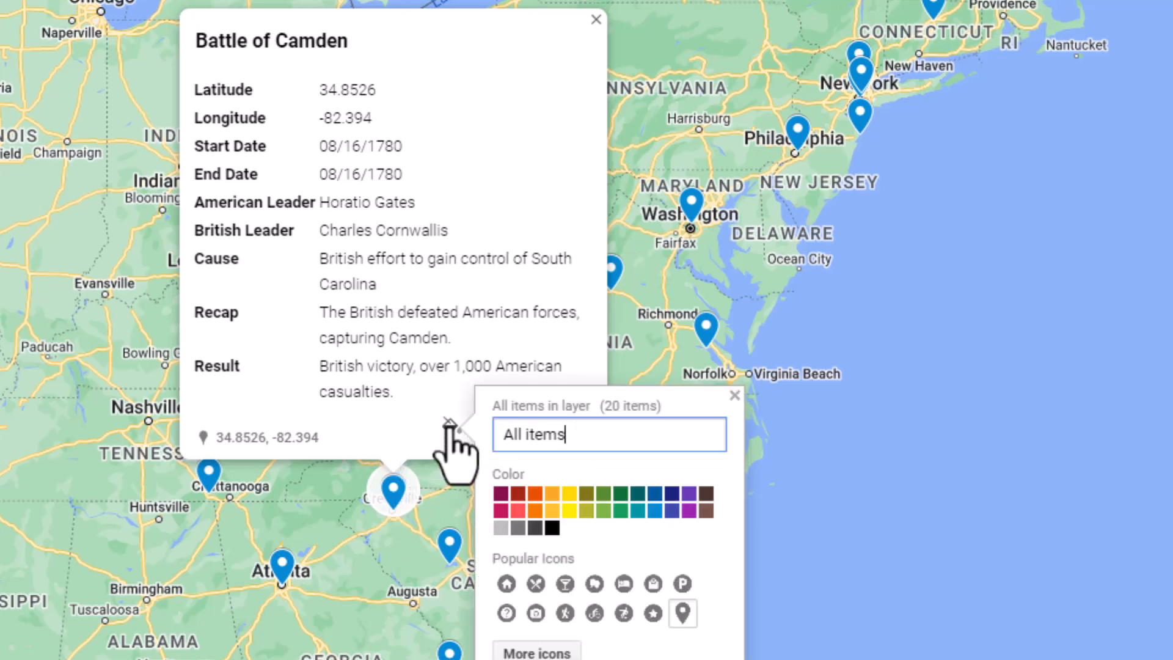
{"action": "left_click", "coordinate": [535, 493]}
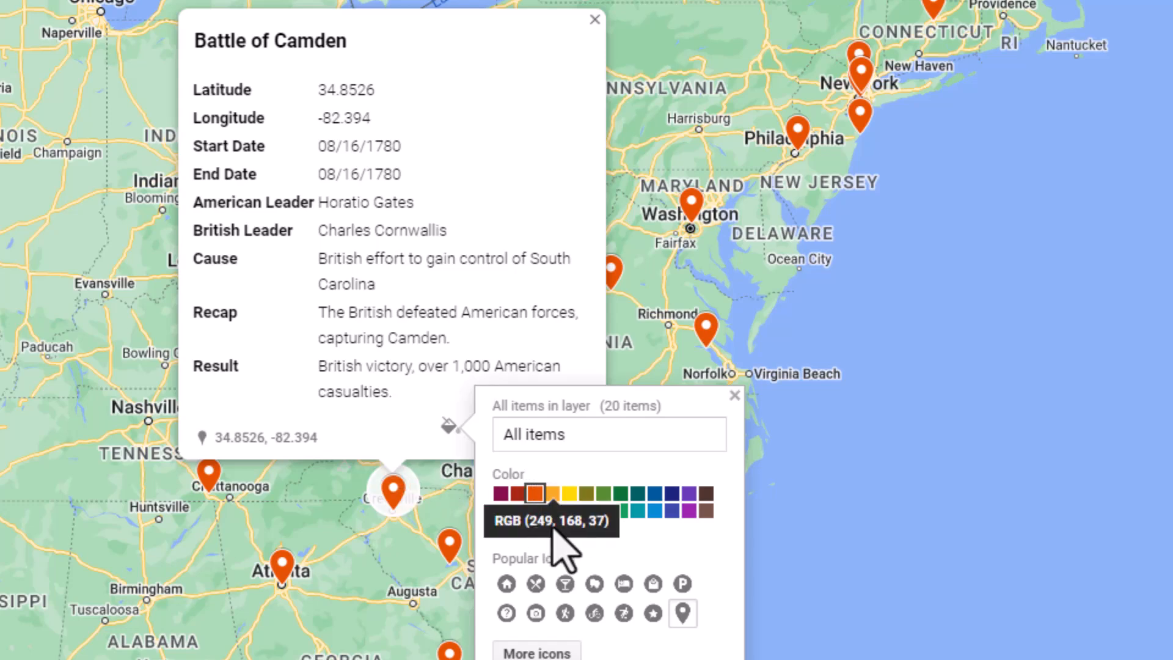
{"action": "left_click", "coordinate": [536, 653]}
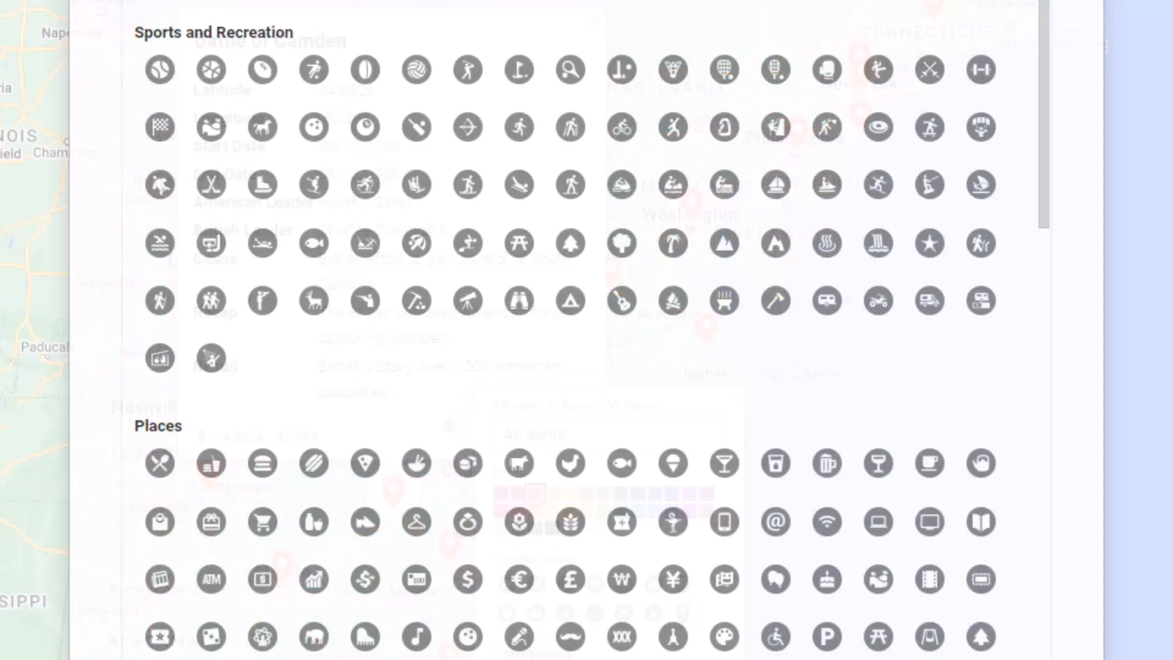
{"action": "left_click", "coordinate": [930, 69]}
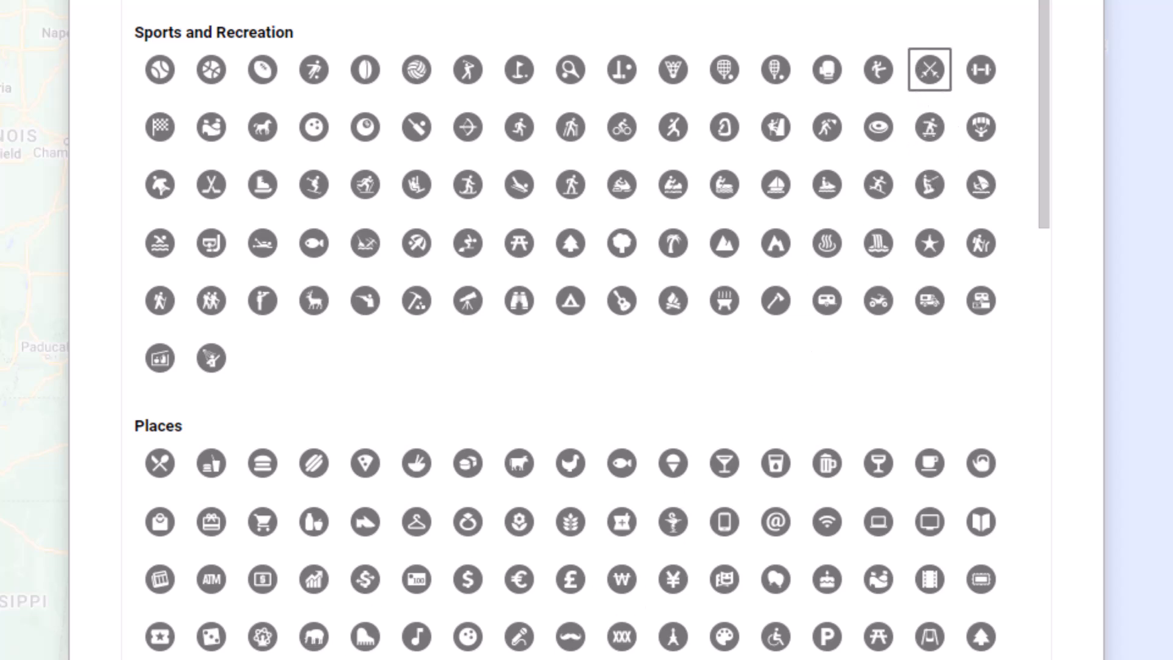
{"action": "key", "text": "Return"}
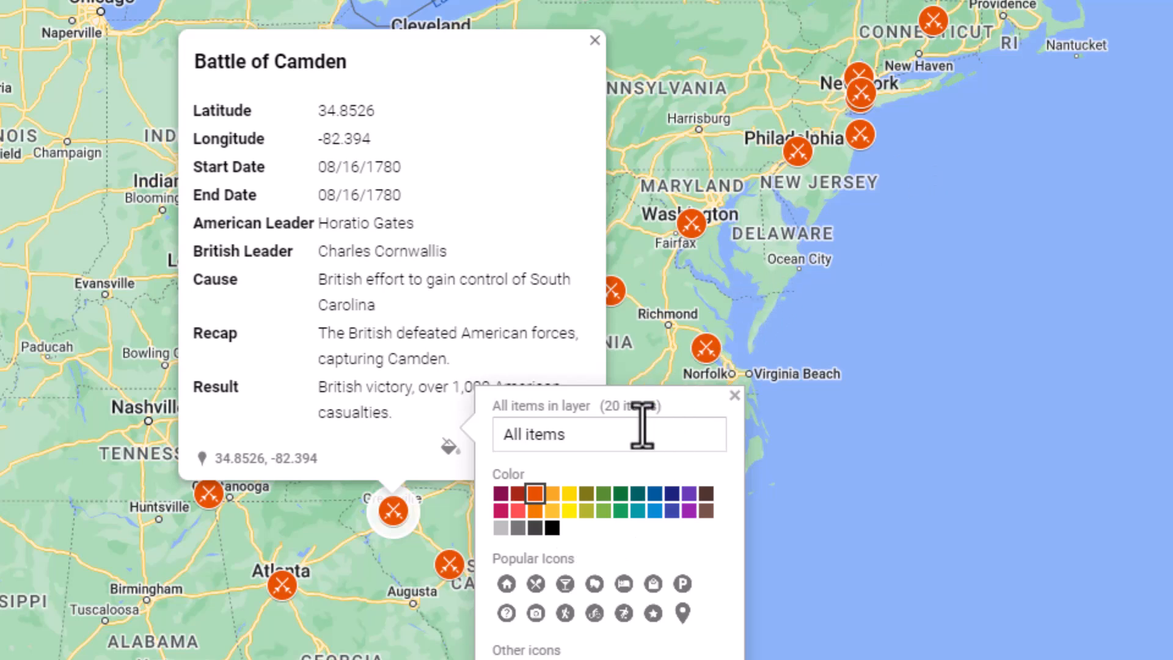
{"action": "left_click", "coordinate": [415, 476]}
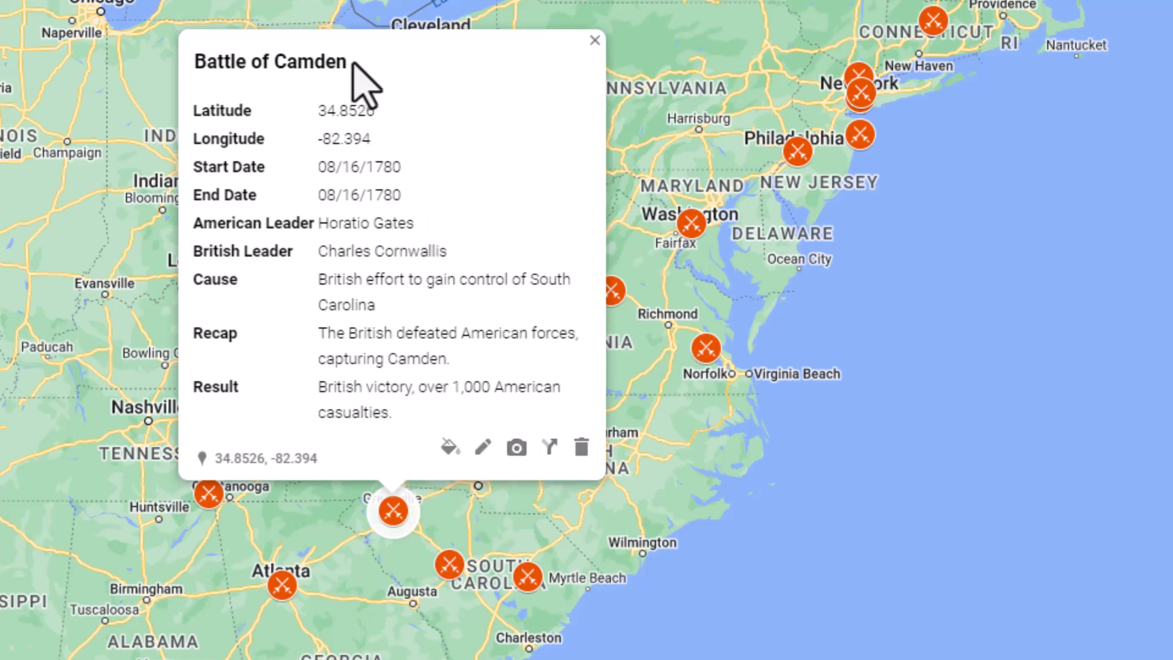
- Search Google Images for 'Battle of Camden' from the marker's add-image picker
{"action": "left_click_drag", "start_coordinate": [353, 63], "coordinate": [195, 63]}
{"action": "key", "text": "ctrl+c"}
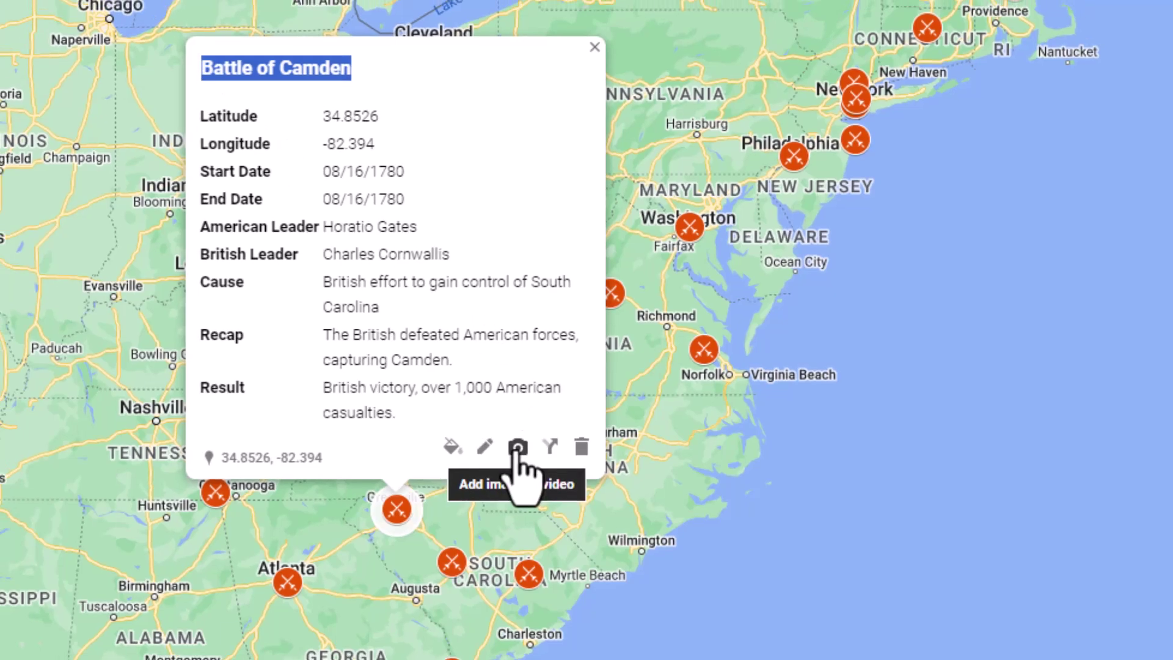
{"action": "left_click", "coordinate": [518, 447]}
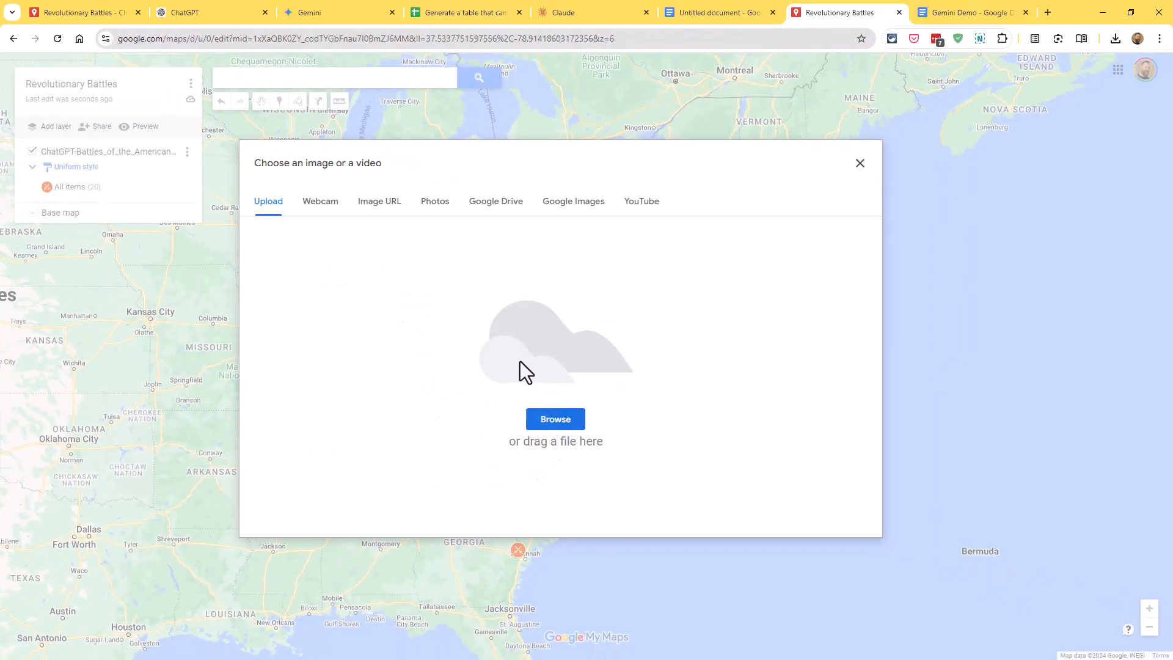
{"action": "left_click", "coordinate": [572, 201]}
{"action": "key", "text": "ctrl+v"}
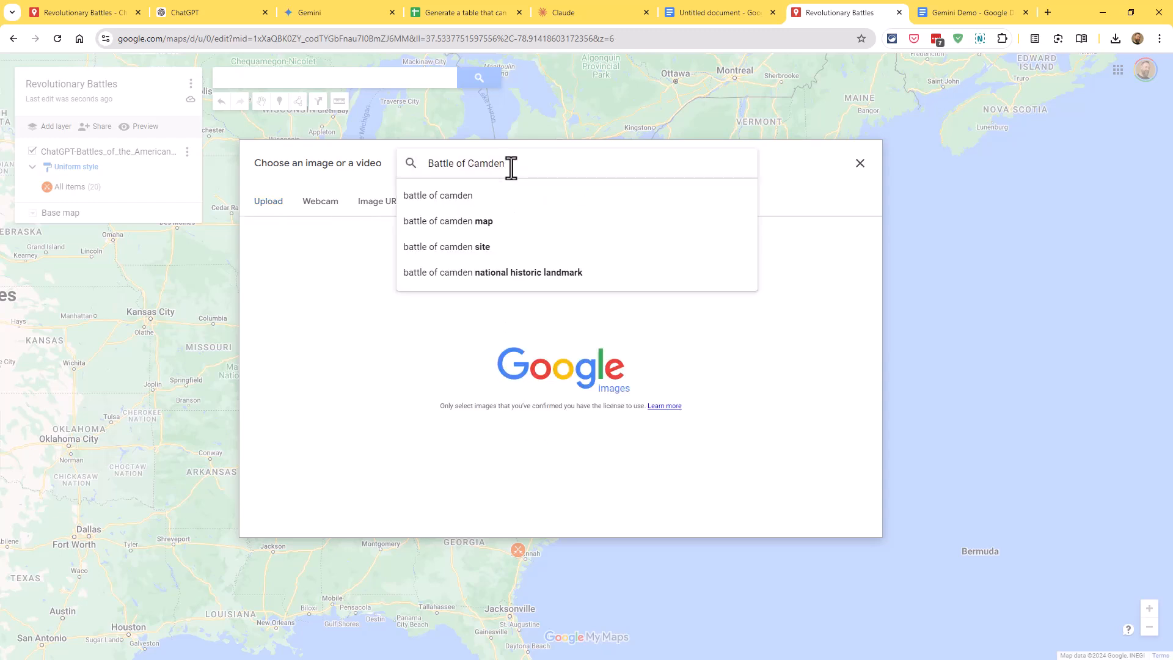
{"action": "key", "text": "Return"}
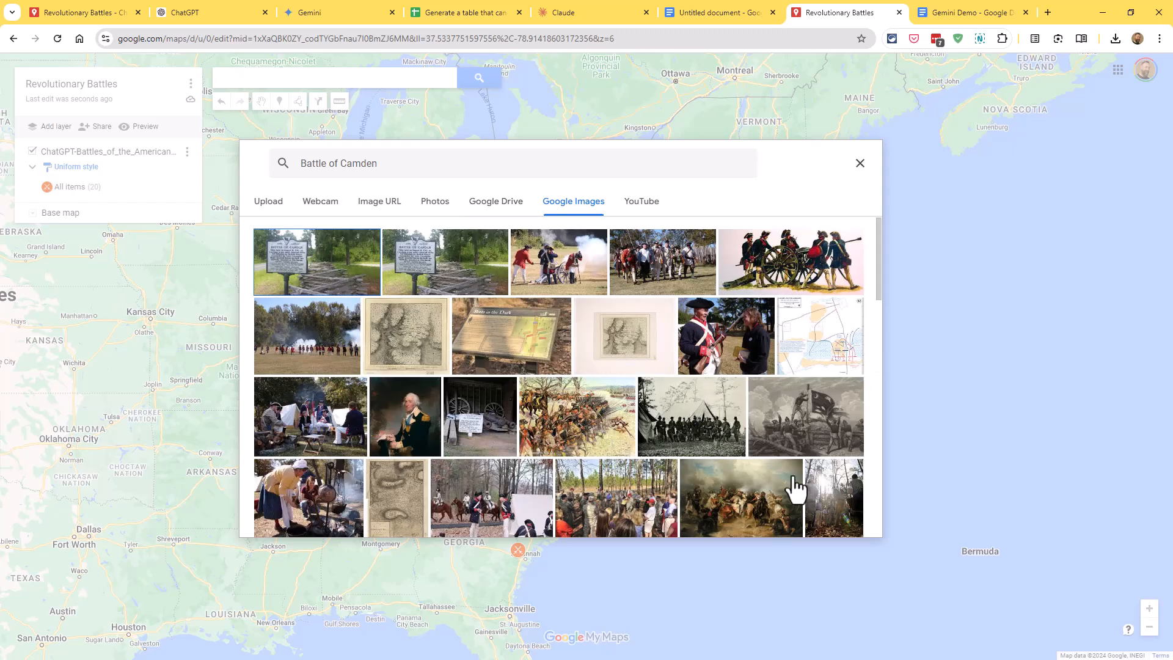
- Insert the battle painting as the Battle of Camden photo and save the place
{"action": "left_click", "coordinate": [578, 417]}
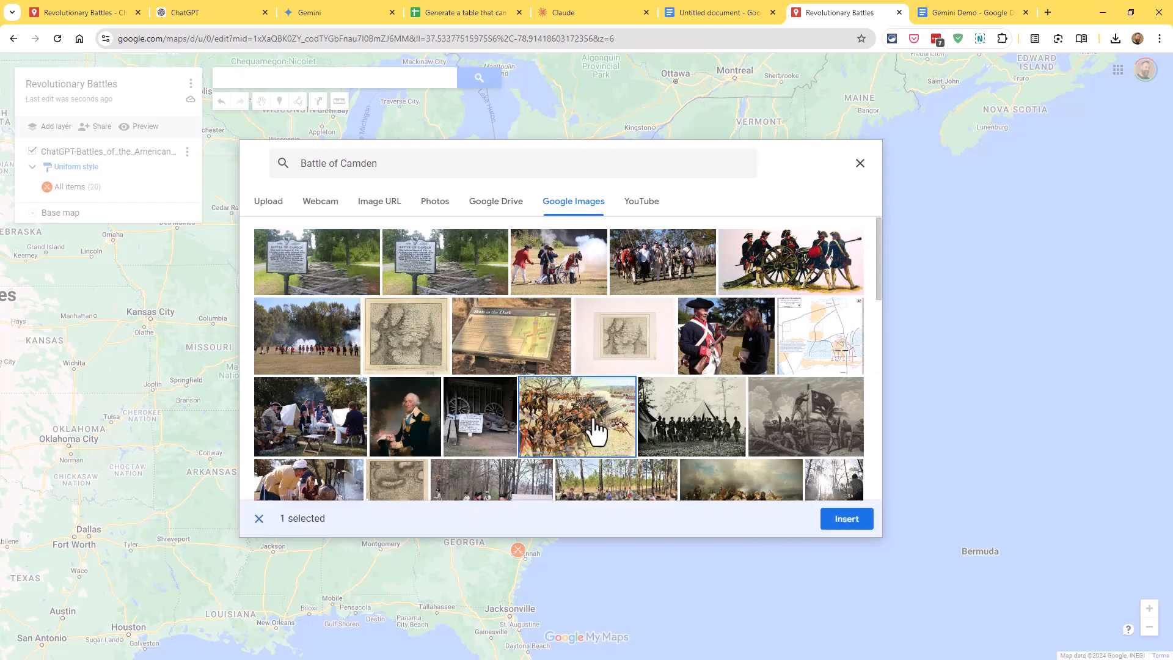
{"action": "left_click", "coordinate": [845, 519]}
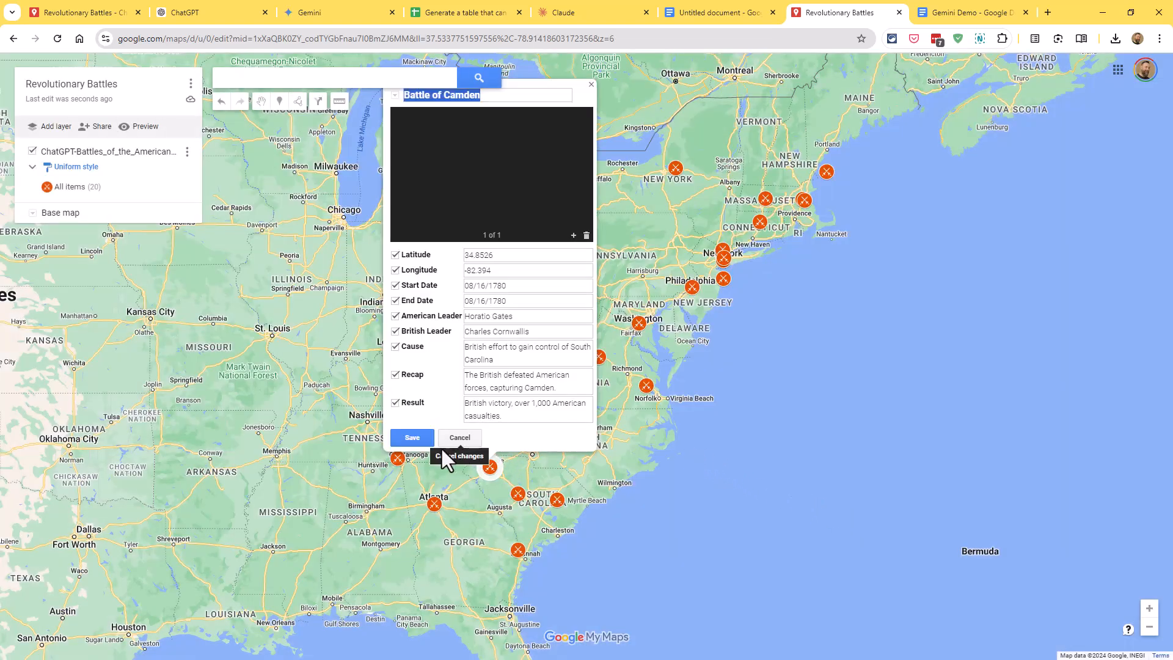
{"action": "left_click", "coordinate": [412, 437]}
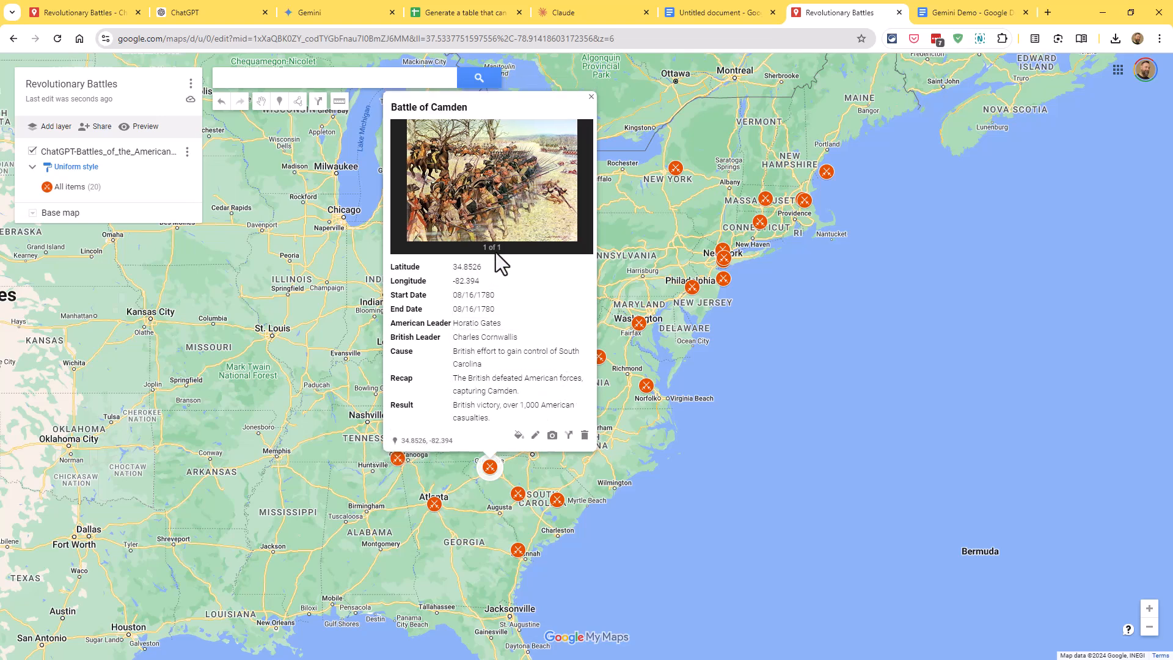
- Close the Battle of Camden details and switch to the color-coded ChatGPT example map
{"action": "left_click", "coordinate": [536, 436]}
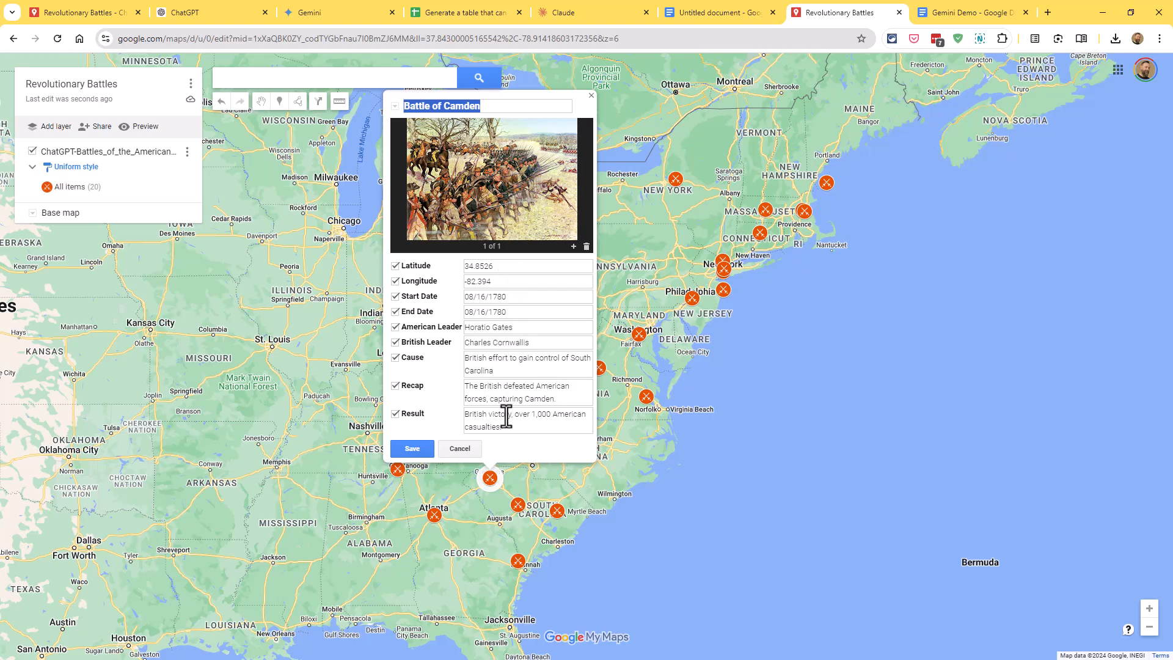
{"action": "left_click", "coordinate": [460, 448]}
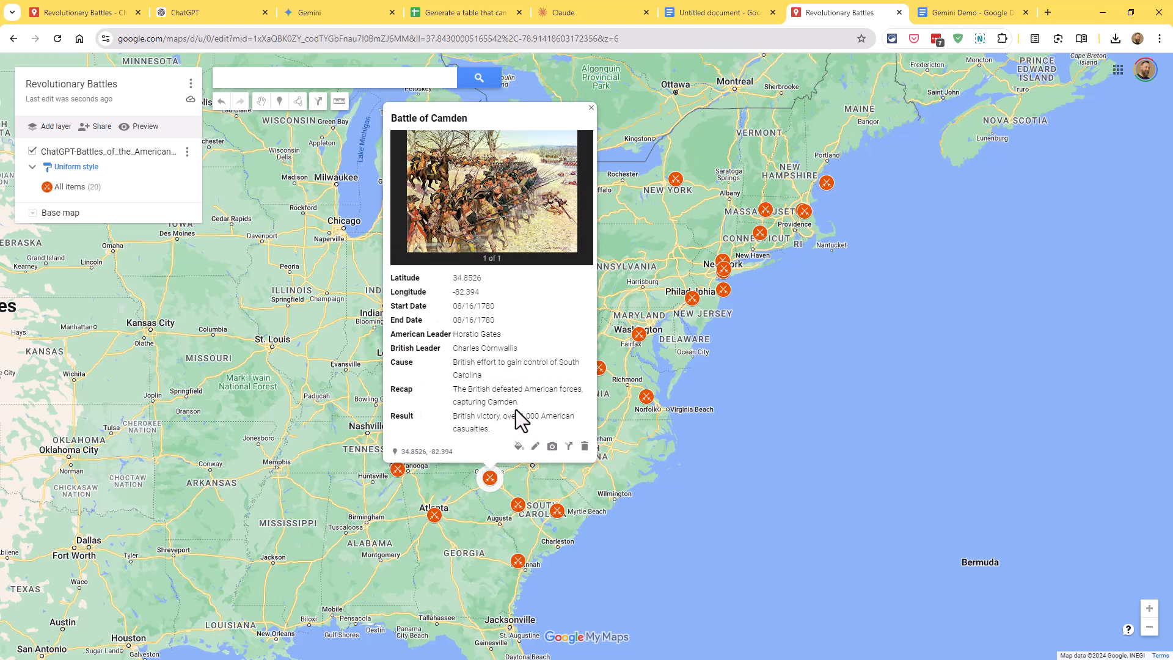
{"action": "left_click", "coordinate": [591, 110]}
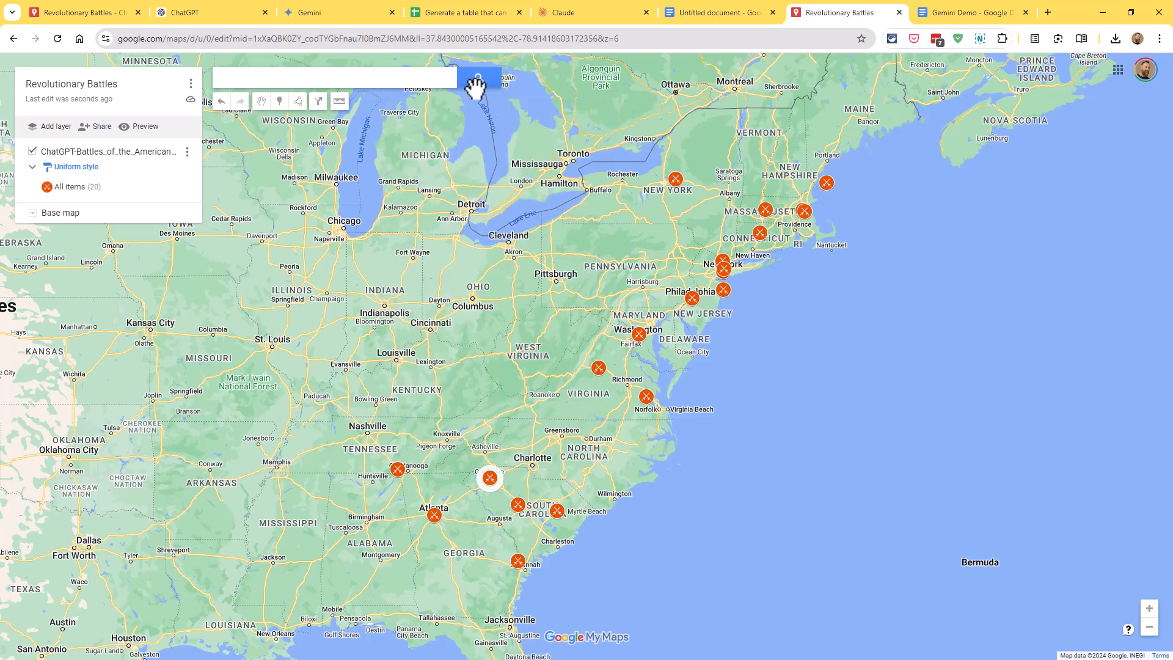
{"action": "left_click", "coordinate": [73, 12]}
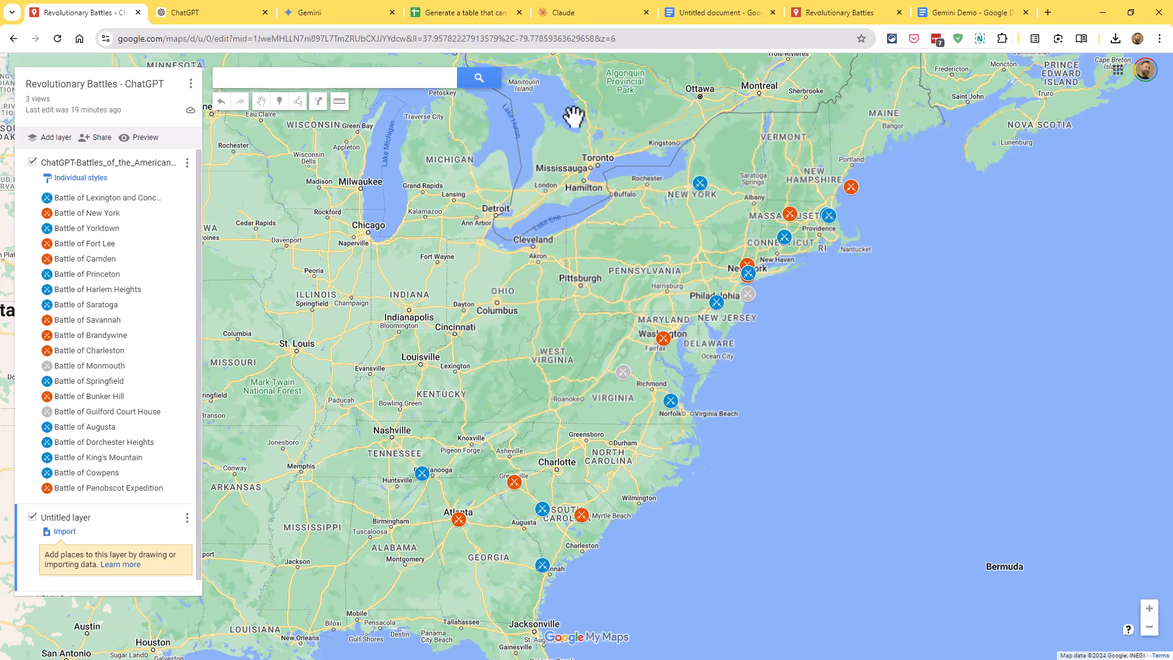
- Group the Revolutionary Battles layer's places by Individual styles
{"action": "left_click", "coordinate": [804, 18]}
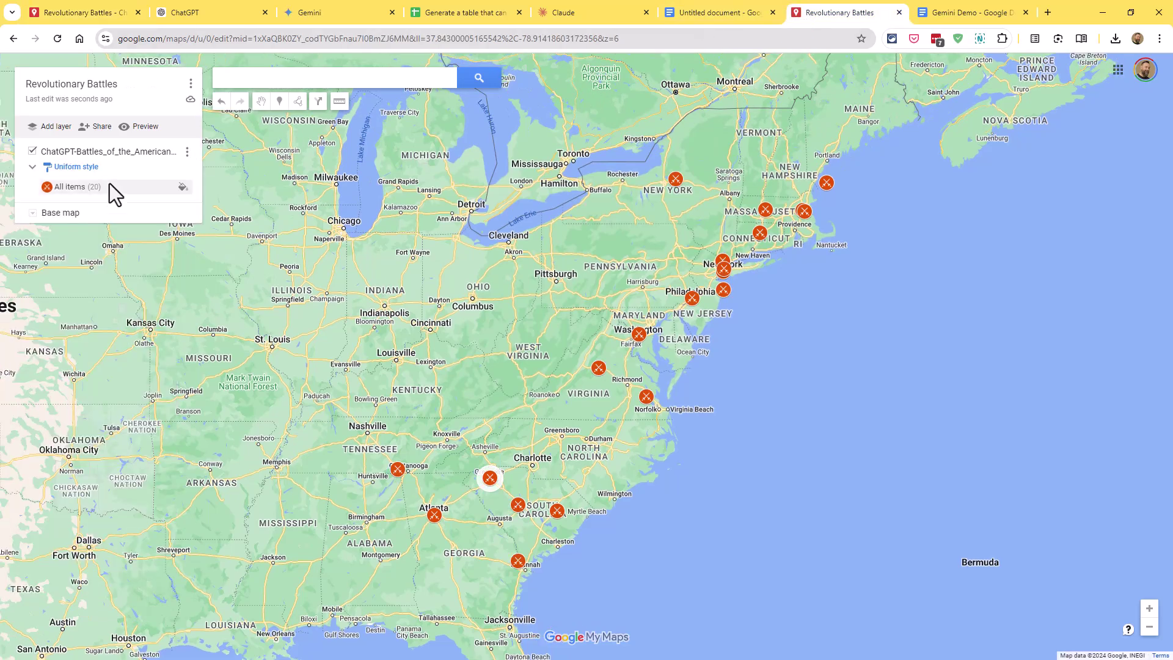
{"action": "left_click", "coordinate": [76, 167]}
{"action": "left_click", "coordinate": [145, 171]}
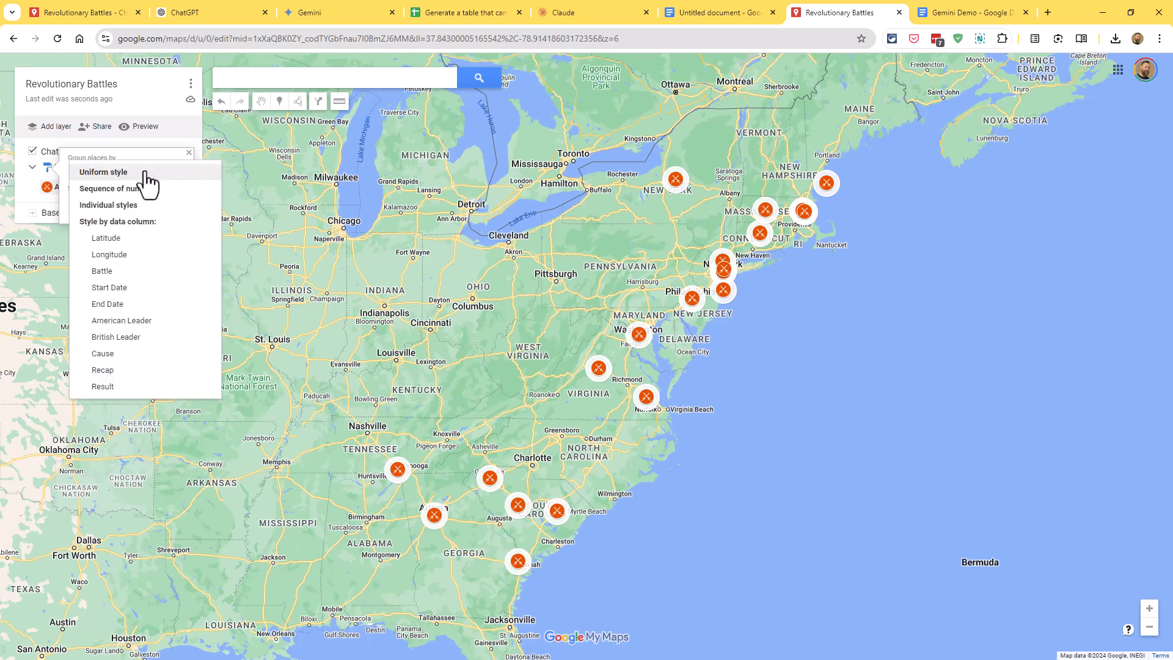
{"action": "left_click", "coordinate": [109, 205]}
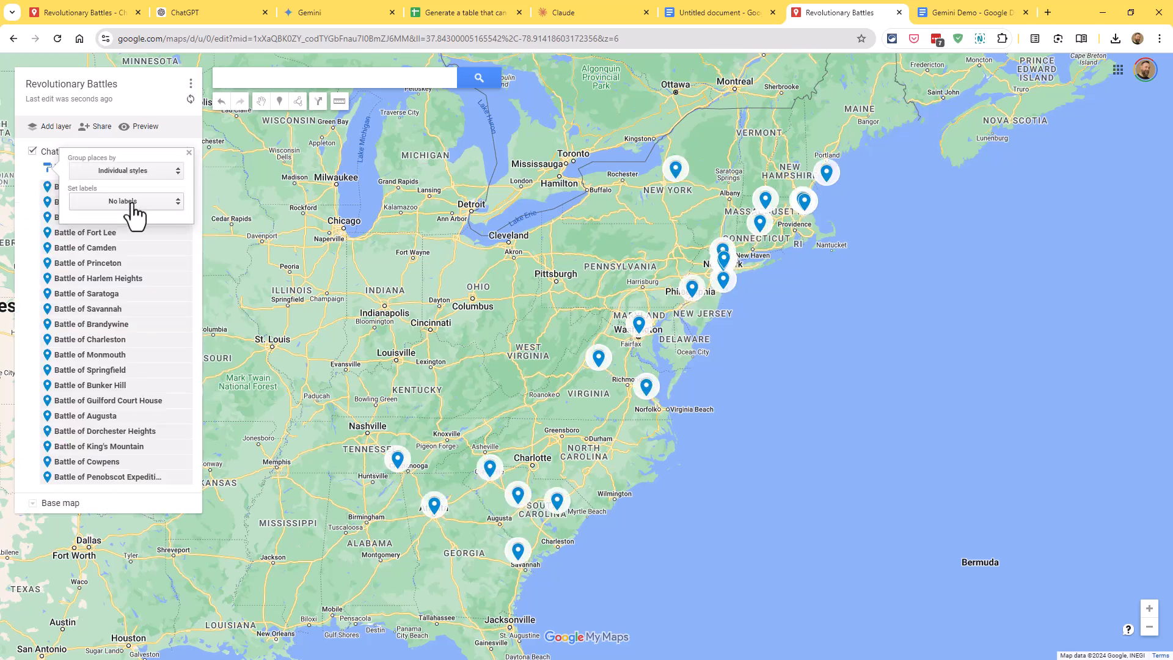
{"action": "left_click", "coordinate": [42, 220]}
- Review Camden, Yorktown and Guilford Court House popups on the example map, then return to the new map
{"action": "left_click", "coordinate": [76, 13]}
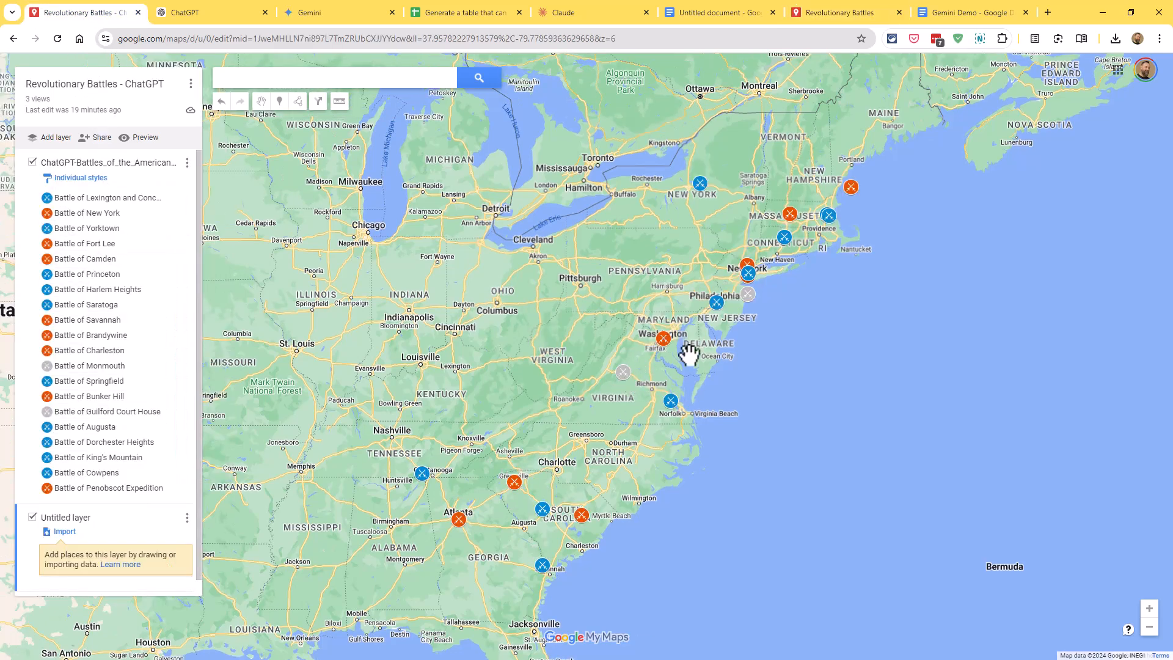
{"action": "left_click", "coordinate": [515, 481]}
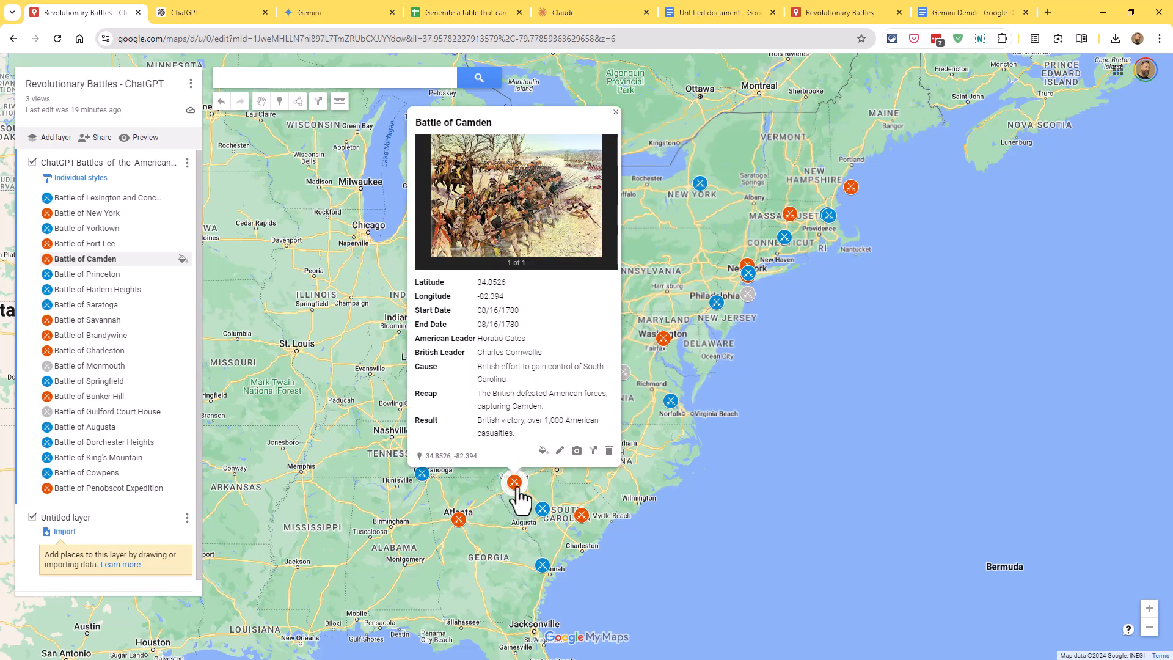
{"action": "left_click", "coordinate": [671, 401]}
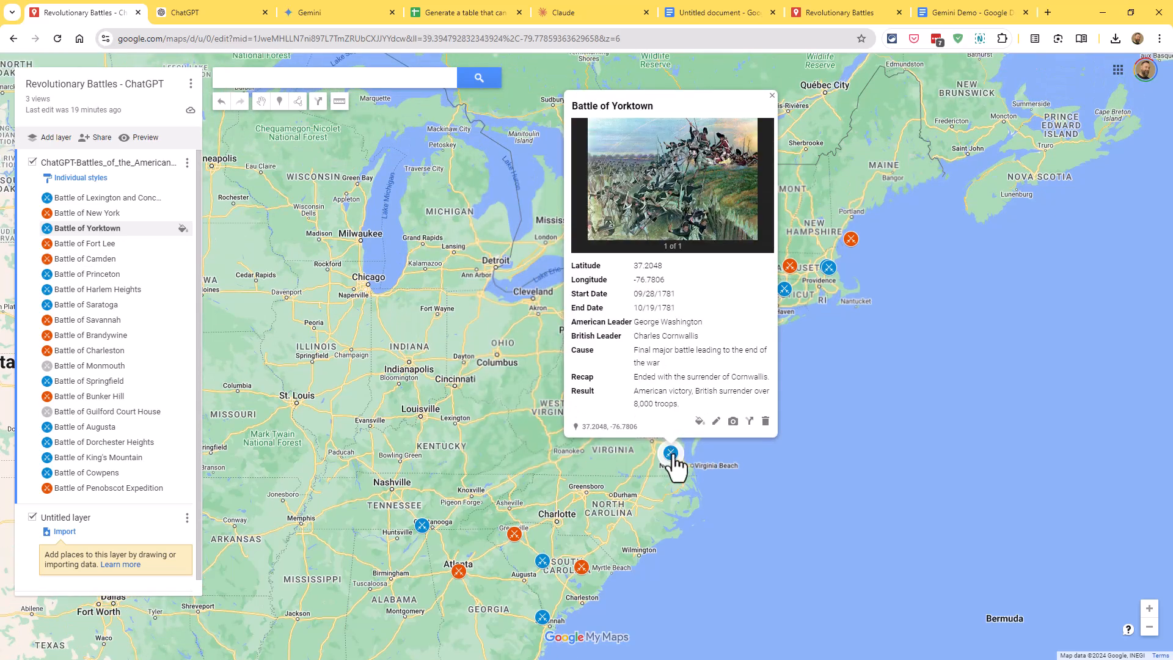
{"action": "left_click", "coordinate": [718, 491]}
{"action": "left_click", "coordinate": [625, 426]}
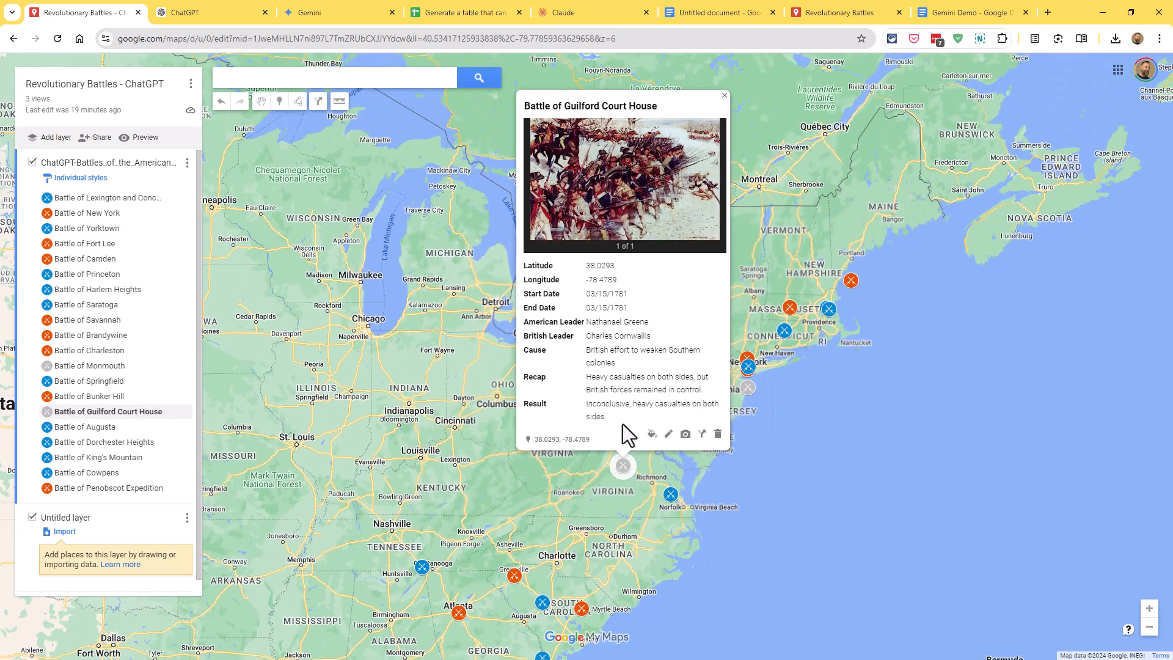
{"action": "left_click", "coordinate": [770, 462]}
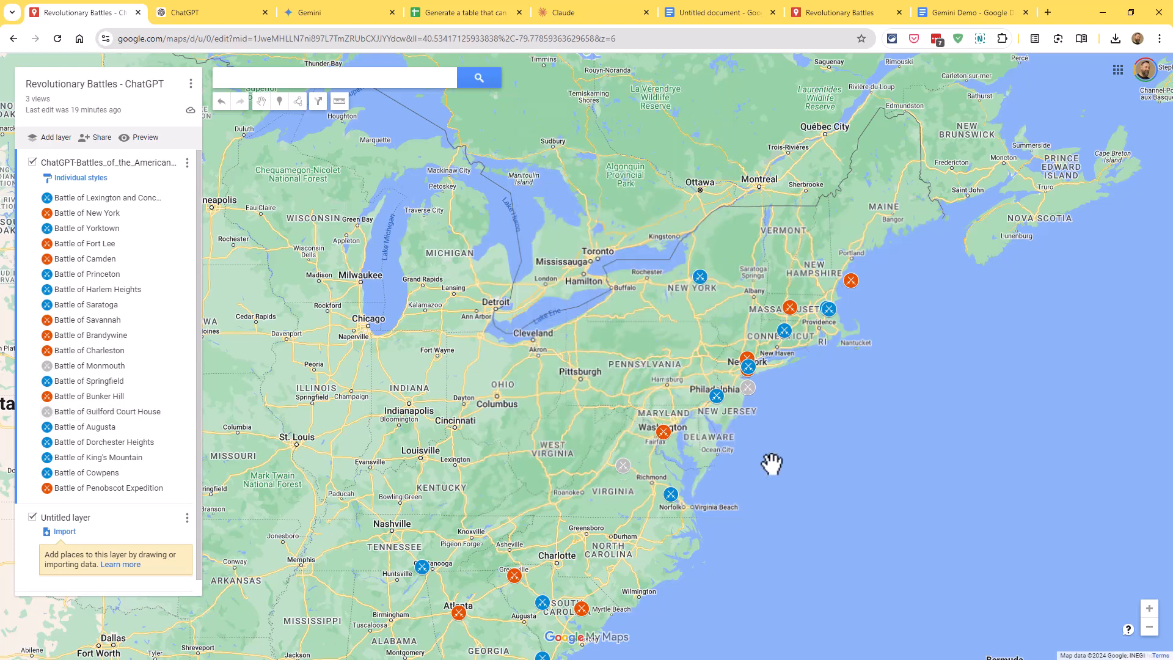
{"action": "left_click_drag", "start_coordinate": [737, 486], "coordinate": [633, 385]}
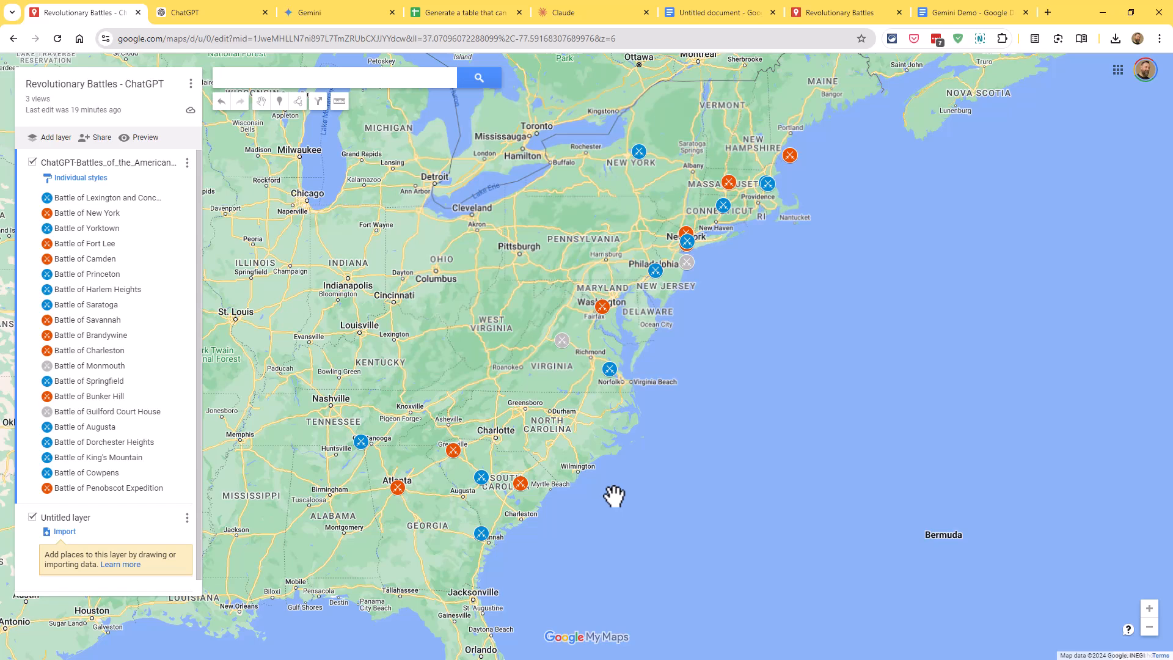
{"action": "key", "text": "ctrl+7"}
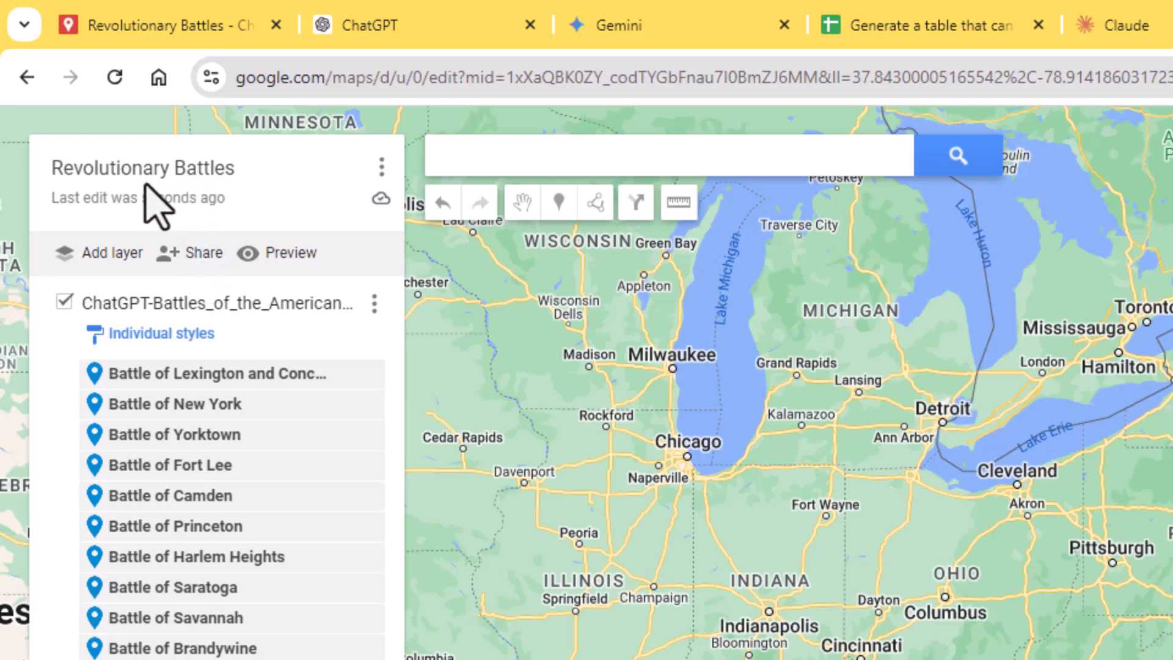
- Turn on 'Anyone with this link can view' for the map and copy its share link
{"action": "left_click", "coordinate": [204, 254]}
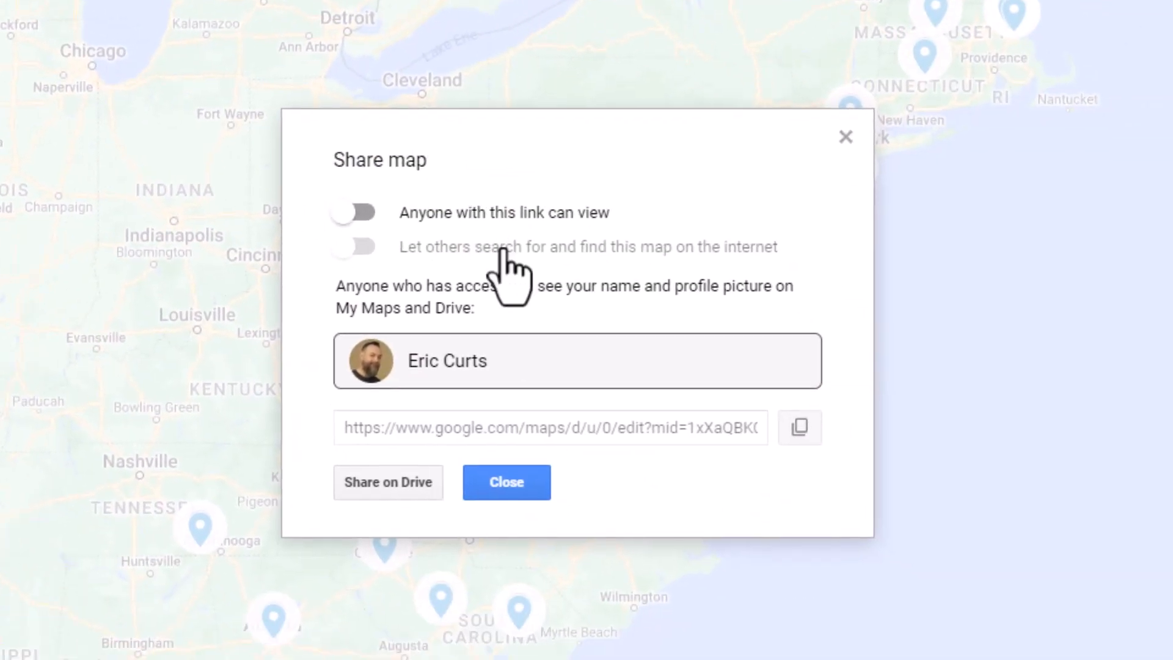
{"action": "left_click", "coordinate": [357, 213]}
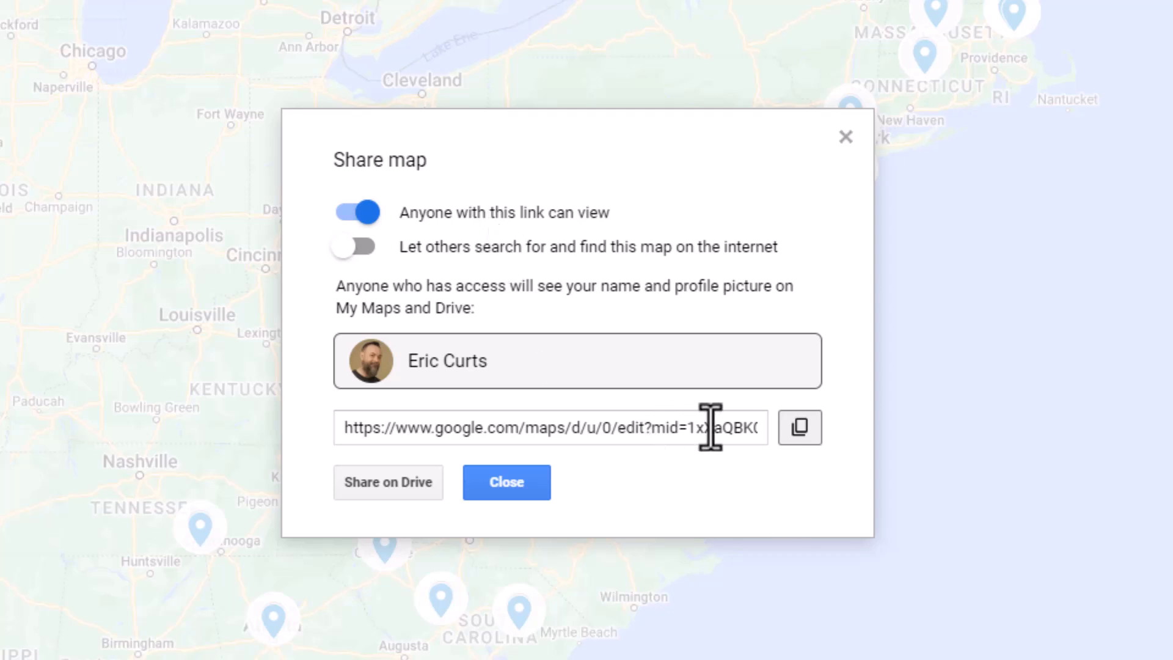
{"action": "left_click", "coordinate": [800, 428]}
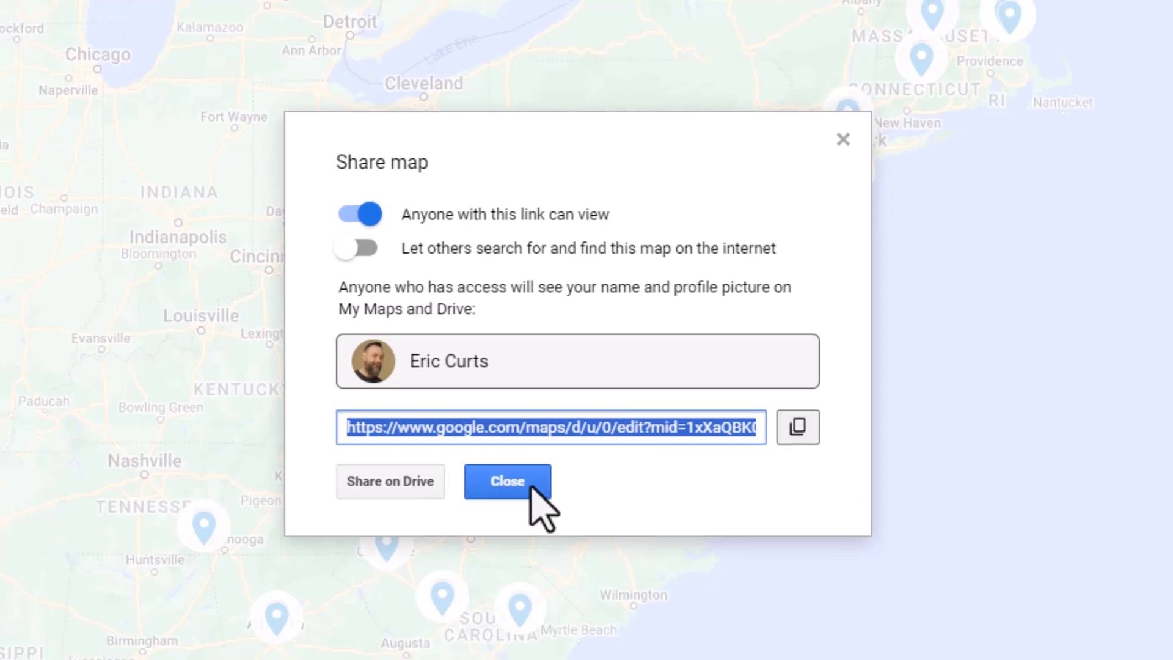
{"action": "left_click", "coordinate": [506, 483]}
- Load the copied shared map link in a new browser tab as a viewer
{"action": "key", "text": "ctrl+t"}
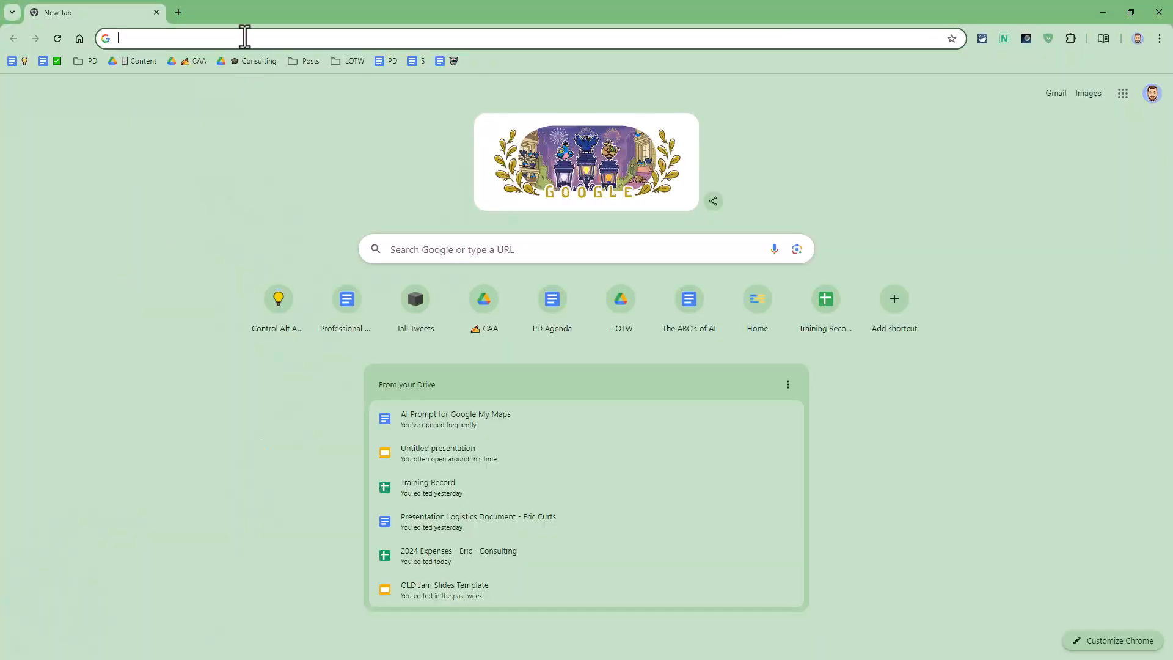
{"action": "left_click", "coordinate": [245, 39]}
{"action": "key", "text": "ctrl+v"}
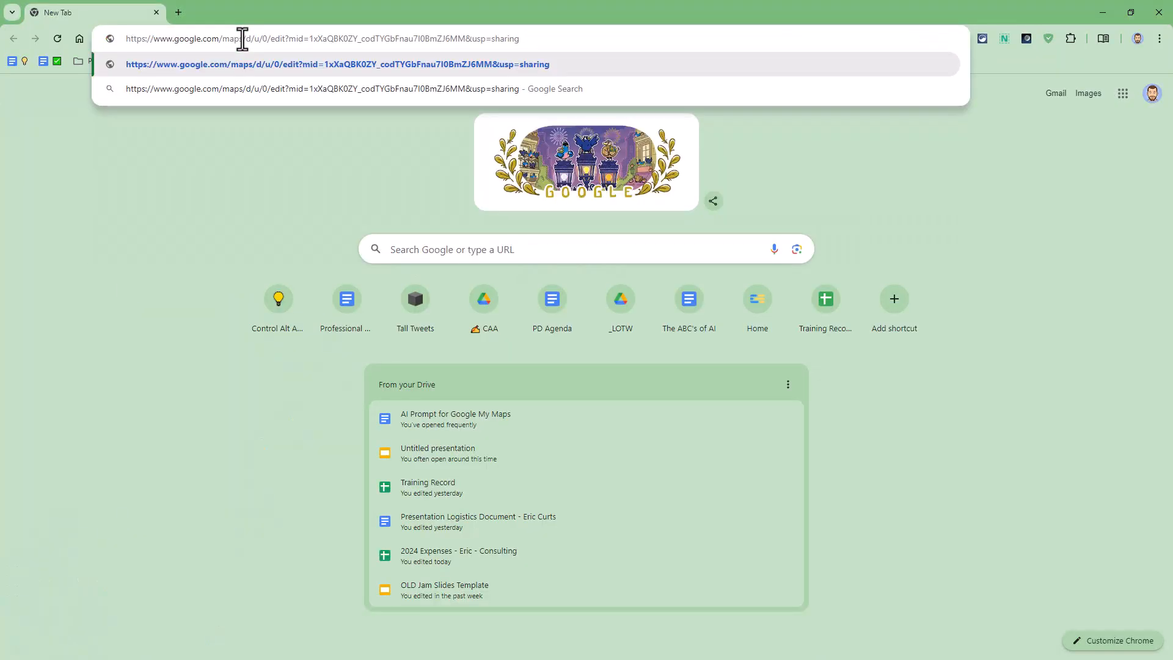
{"action": "key", "text": "Return"}
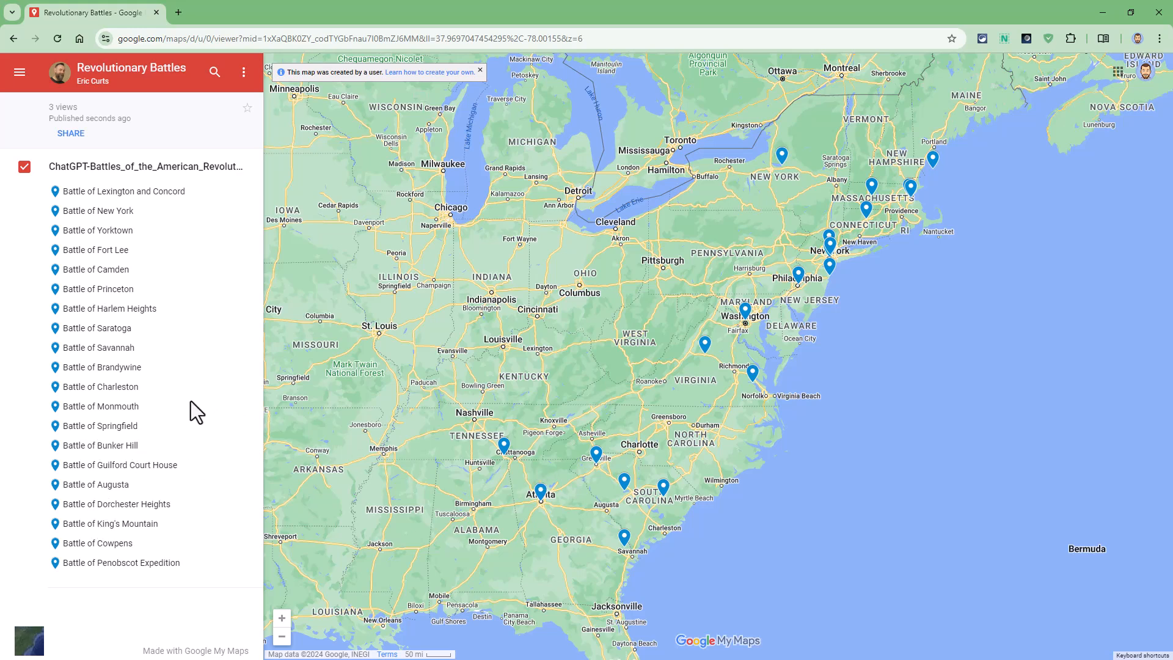
- Browse the Saratoga, Guilford Court House and Camden battle details on the shared map
{"action": "left_click", "coordinate": [97, 328]}
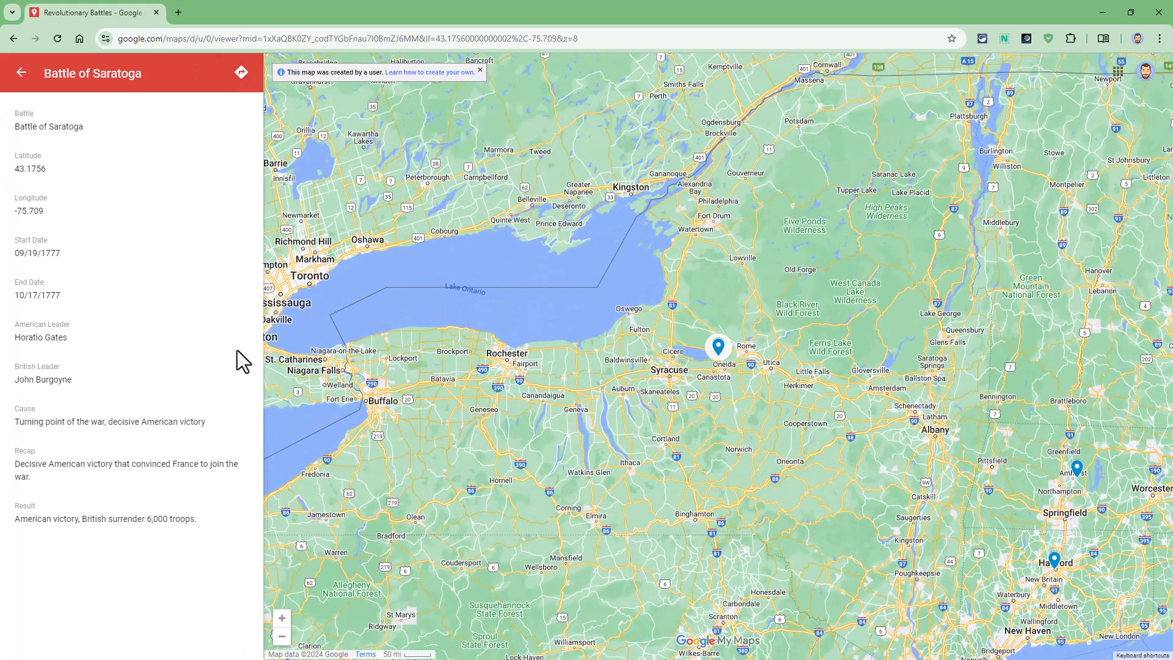
{"action": "left_click_drag", "start_coordinate": [570, 476], "coordinate": [676, 149]}
{"action": "scroll", "coordinate": [646, 269], "scroll_direction": "down", "scroll_amount": 1}
{"action": "left_click", "coordinate": [609, 380]}
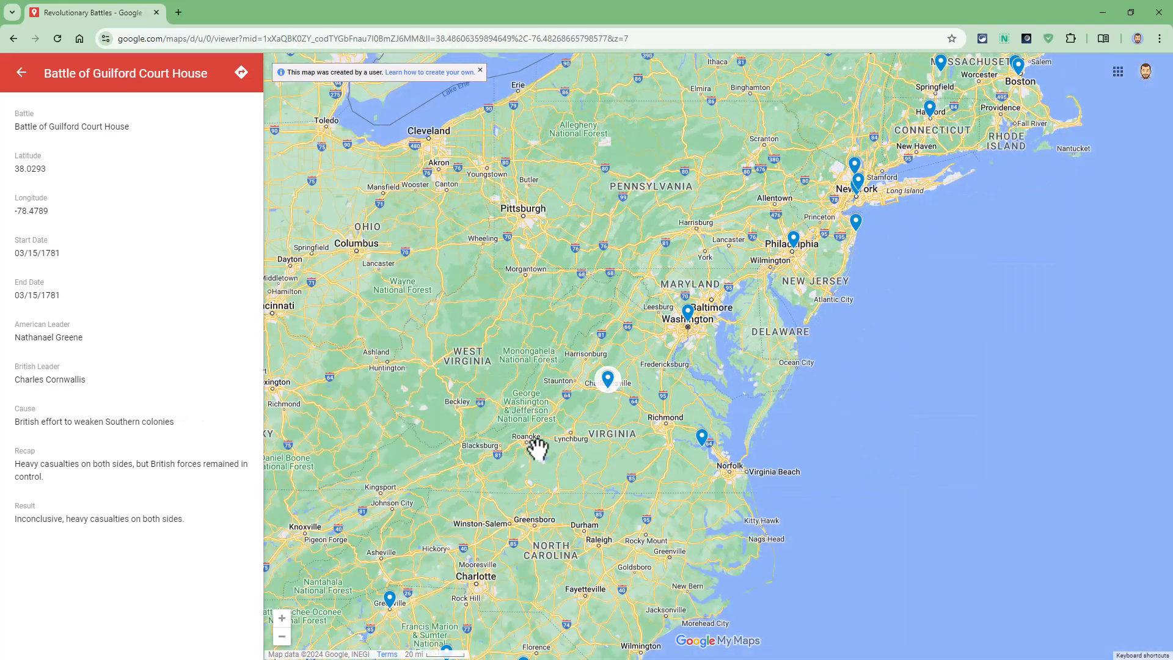
{"action": "scroll", "coordinate": [540, 449], "scroll_direction": "down", "scroll_amount": 1}
{"action": "left_click_drag", "start_coordinate": [532, 450], "coordinate": [587, 275]}
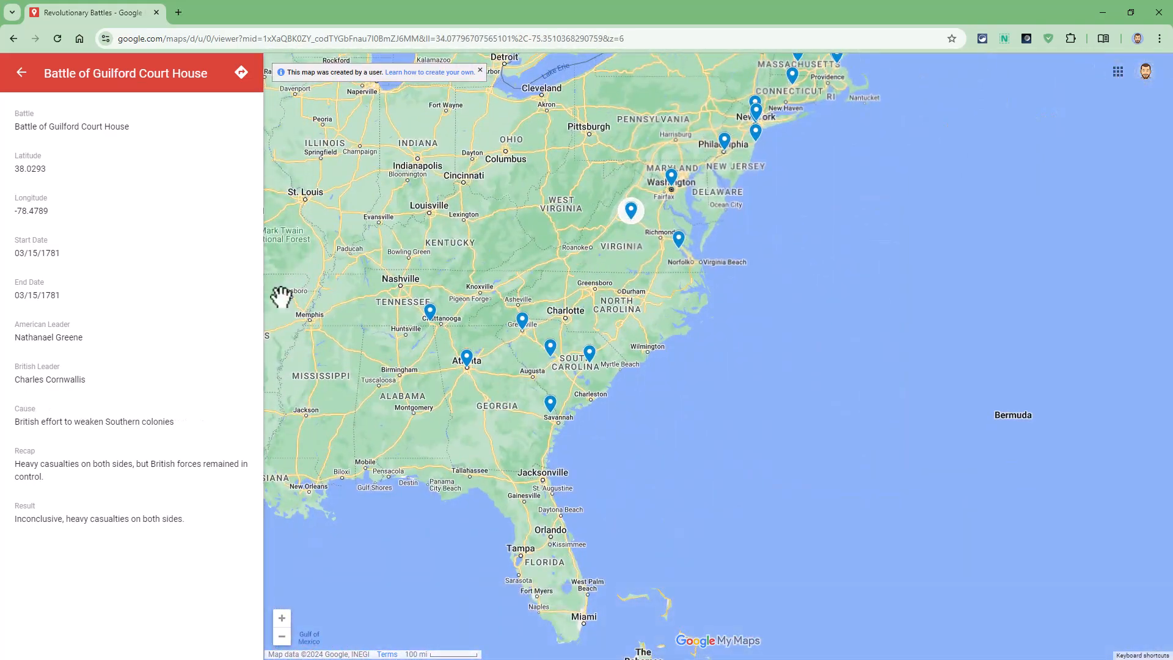
{"action": "left_click", "coordinate": [21, 72]}
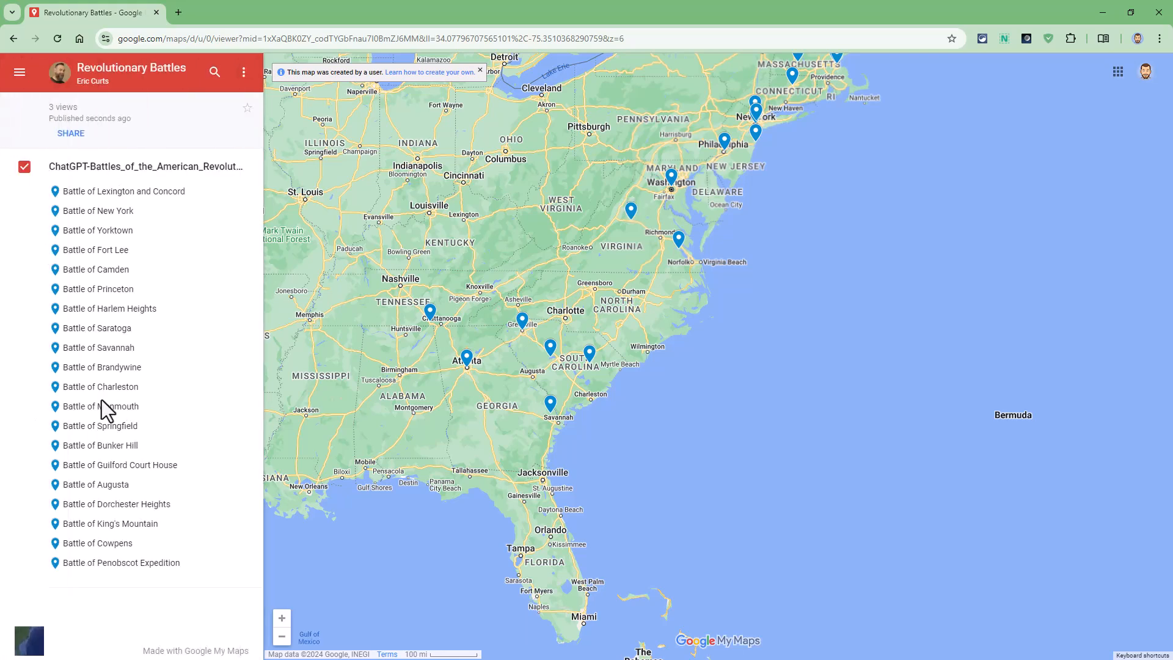
{"action": "left_click_drag", "start_coordinate": [537, 389], "coordinate": [557, 429]}
{"action": "left_click", "coordinate": [541, 363]}
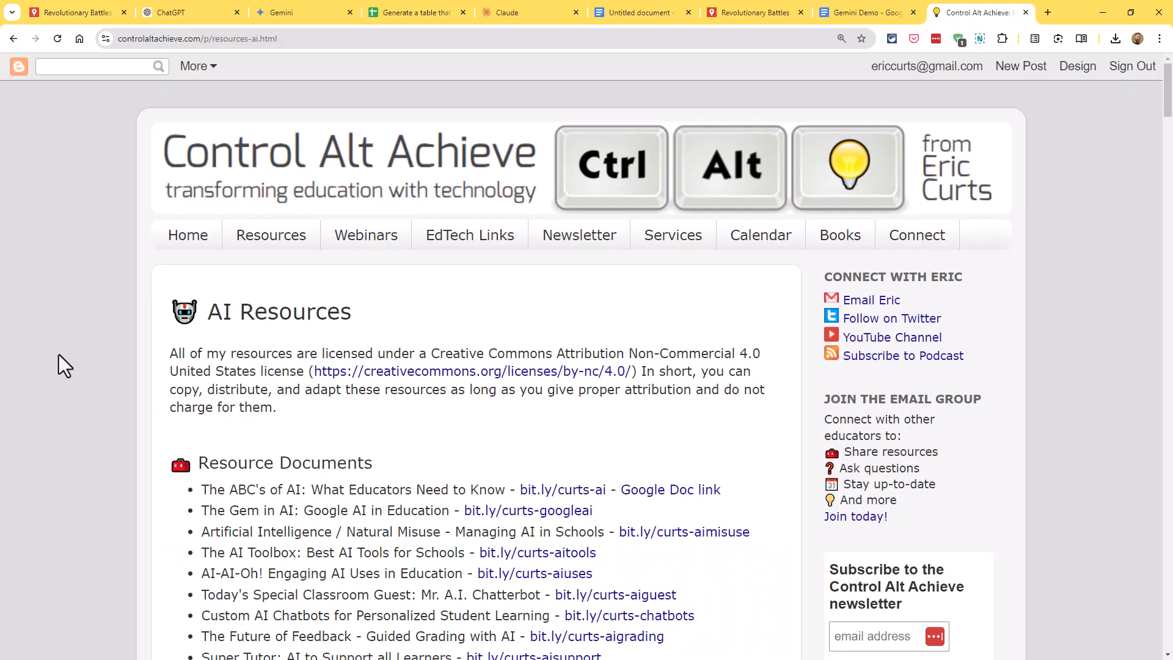
{"action": "scroll", "coordinate": [385, 386], "scroll_direction": "down", "scroll_amount": 3}
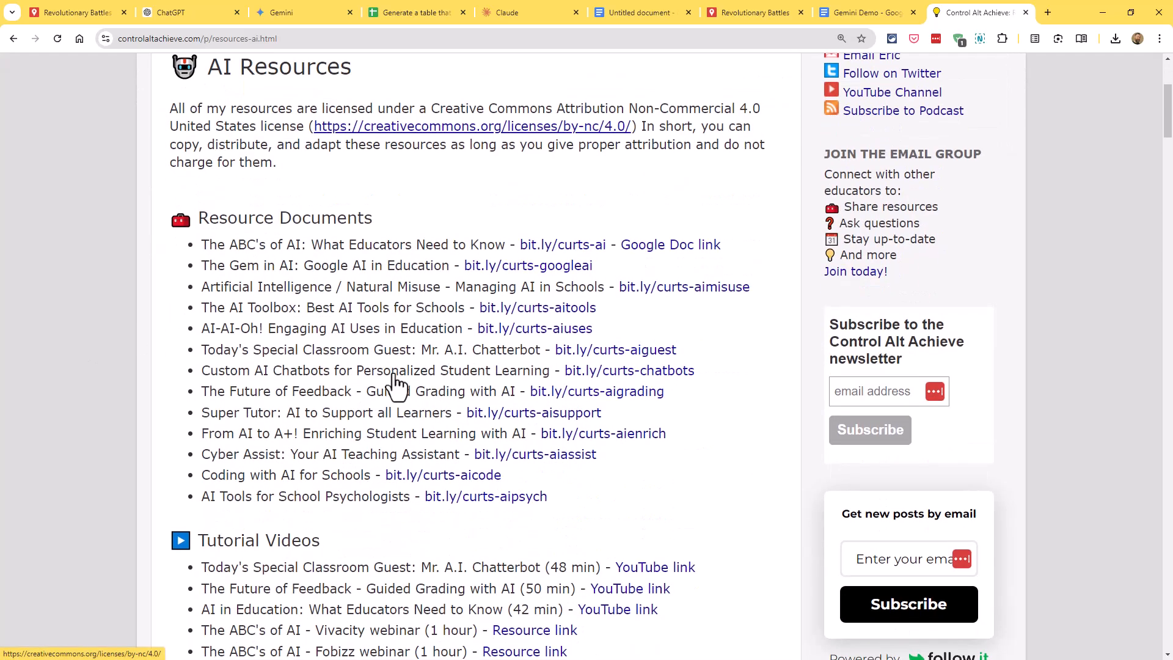
{"action": "scroll", "coordinate": [394, 383], "scroll_direction": "down", "scroll_amount": 5}
{"action": "scroll", "coordinate": [394, 383], "scroll_direction": "down", "scroll_amount": 5}
{"action": "scroll", "coordinate": [394, 384], "scroll_direction": "down", "scroll_amount": 4}
{"action": "scroll", "coordinate": [394, 383], "scroll_direction": "down", "scroll_amount": 4}
{"action": "scroll", "coordinate": [396, 383], "scroll_direction": "down", "scroll_amount": 4}
{"action": "scroll", "coordinate": [396, 384], "scroll_direction": "up", "scroll_amount": 4}
{"action": "scroll", "coordinate": [397, 384], "scroll_direction": "up", "scroll_amount": 5}
{"action": "scroll", "coordinate": [396, 383], "scroll_direction": "up", "scroll_amount": 5}
{"action": "scroll", "coordinate": [397, 384], "scroll_direction": "up", "scroll_amount": 5}
{"action": "scroll", "coordinate": [396, 384], "scroll_direction": "up", "scroll_amount": 4}
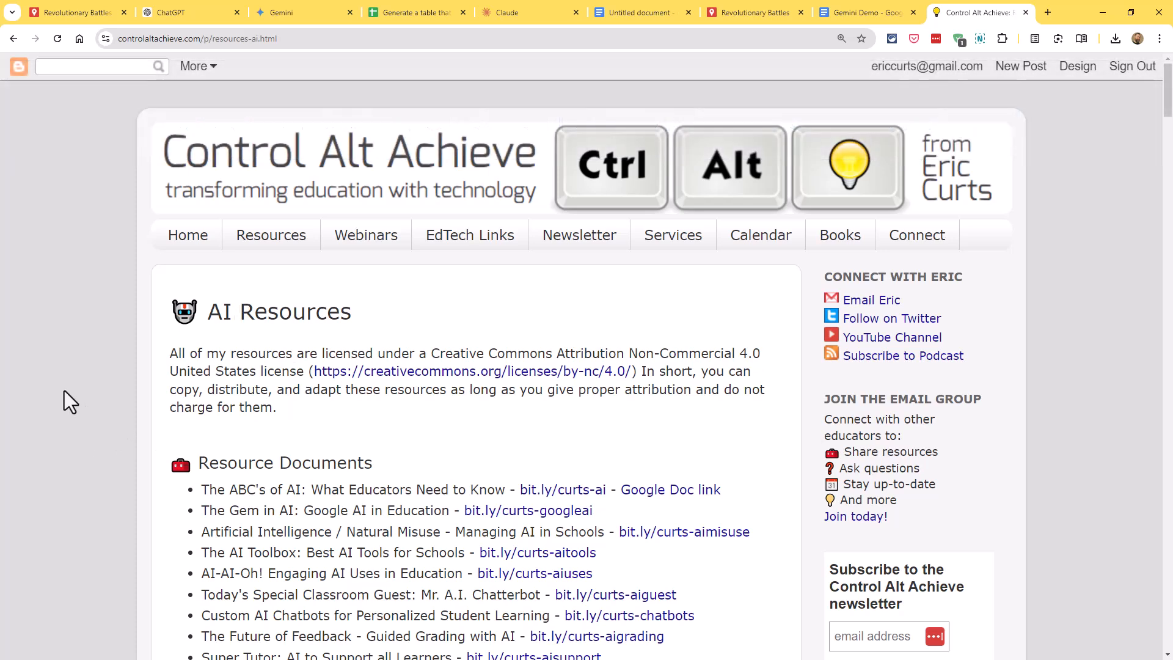
{"action": "scroll", "coordinate": [63, 387], "scroll_direction": "down", "scroll_amount": 3}
{"action": "scroll", "coordinate": [64, 386], "scroll_direction": "down", "scroll_amount": 3}
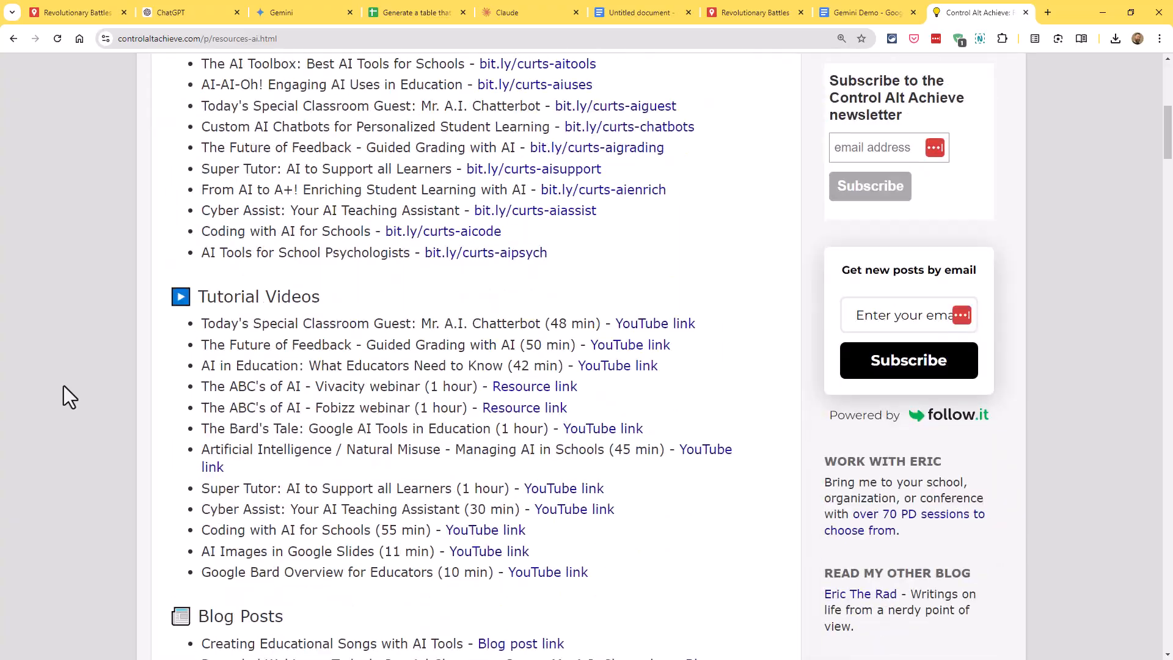